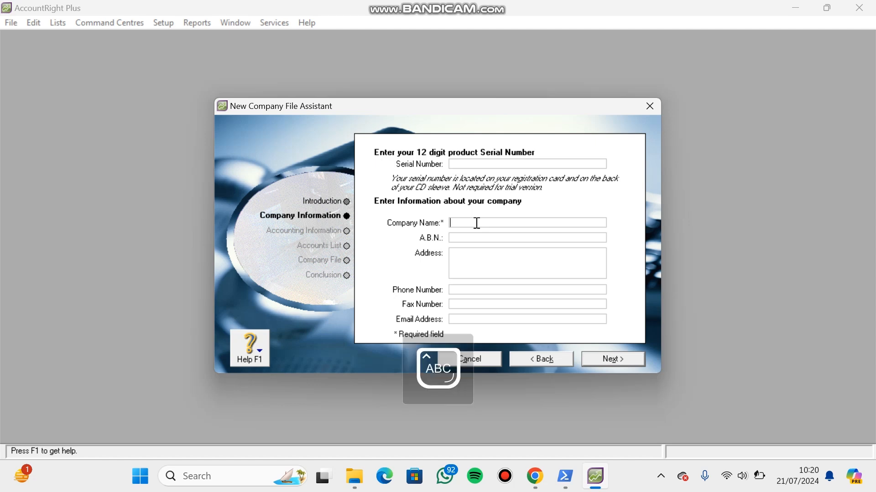
- Enter CV Mandiri Jaya as the company name
text(CV M)
key(Caps_Lock)
text(andiri)
key(Caps_Lock)
text(J)
- Fill in the company's street address and city
key(Caps_Lock)
text(ay)
click(474, 262)
key(Caps_Lock)
key(Caps_Lock)
key(Caps_Lock)
key(Caps_Lock)
key(Caps_Lock)
key(Caps_Lock)
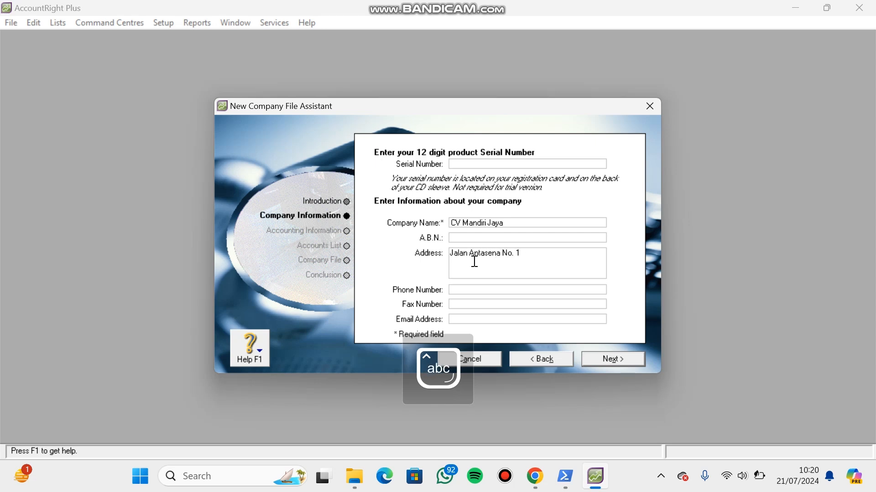
key(Caps_Lock)
key(Caps_Lock)
key(Caps_Lock)
key(Caps_Lock)
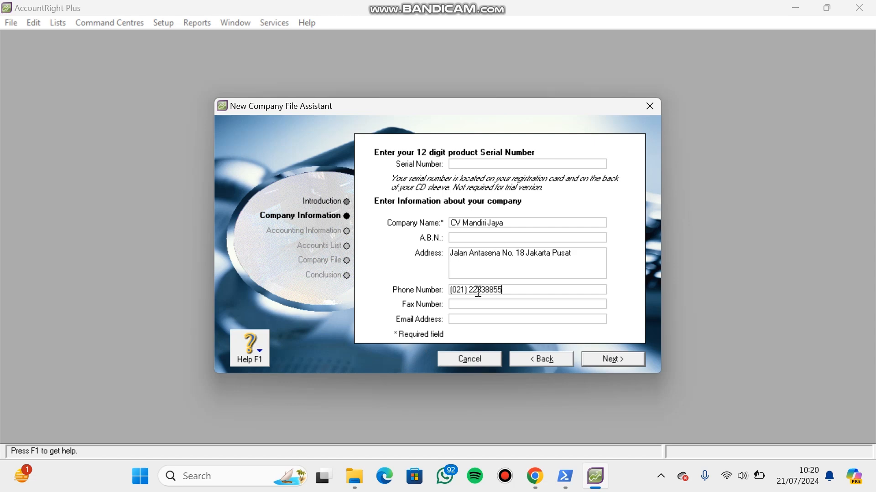
- Fill in the company's phone number, fax number and e-mail address, and continue to the accounting information
click(473, 304)
click(470, 318)
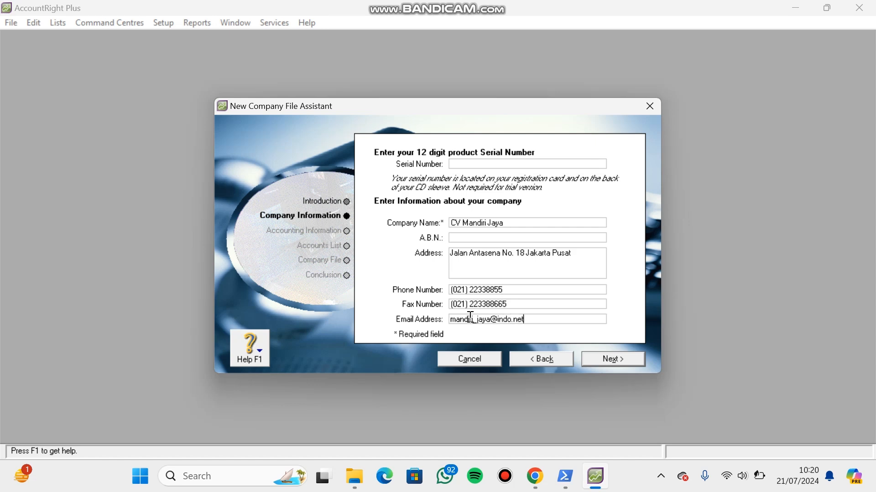
click(612, 358)
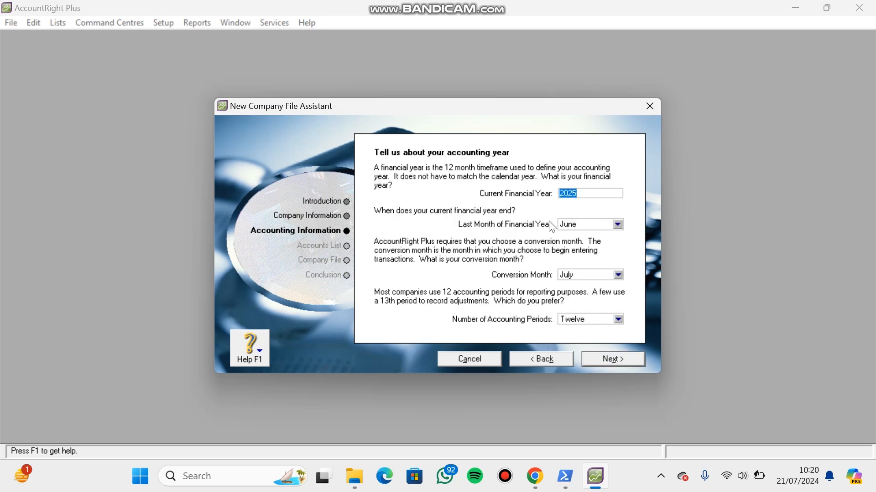
- Set the current financial year to 2021 with December as its last month
key(BackSpace)
text(2021)
click(616, 222)
click(593, 336)
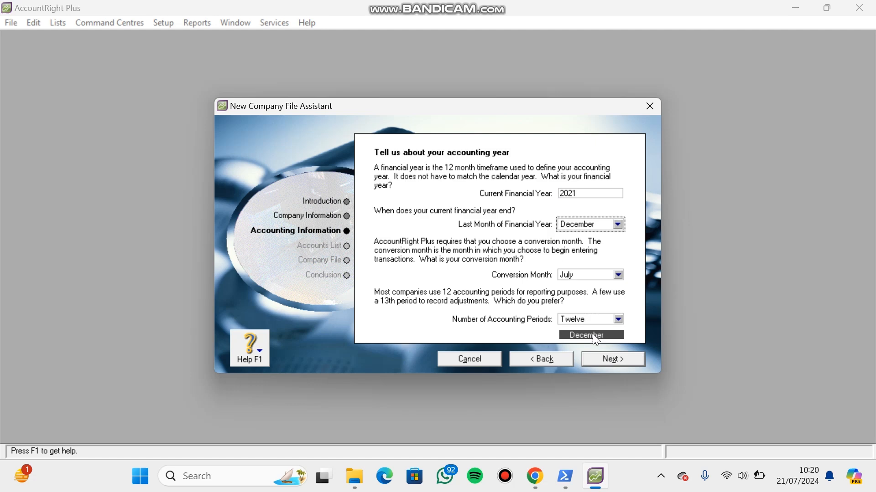
- Set the conversion month to December and the number of accounting periods to Thirteen, and submit the accounting year settings
click(618, 274)
click(603, 384)
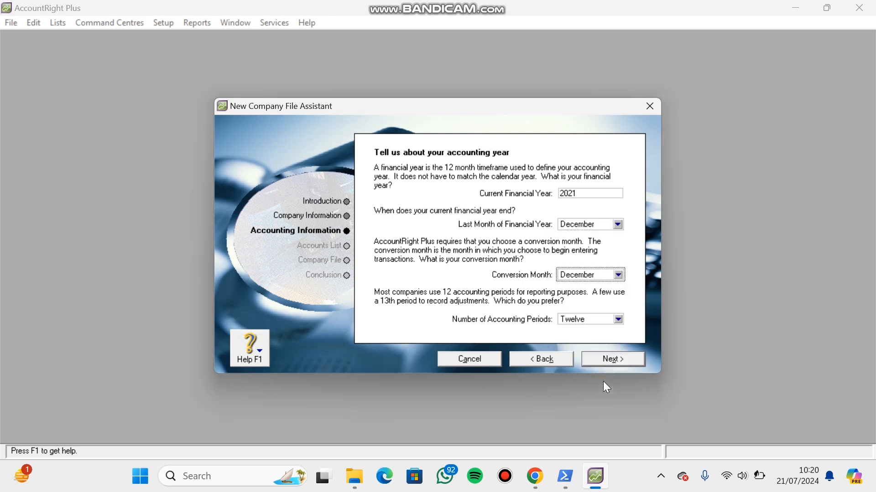
click(619, 319)
click(606, 340)
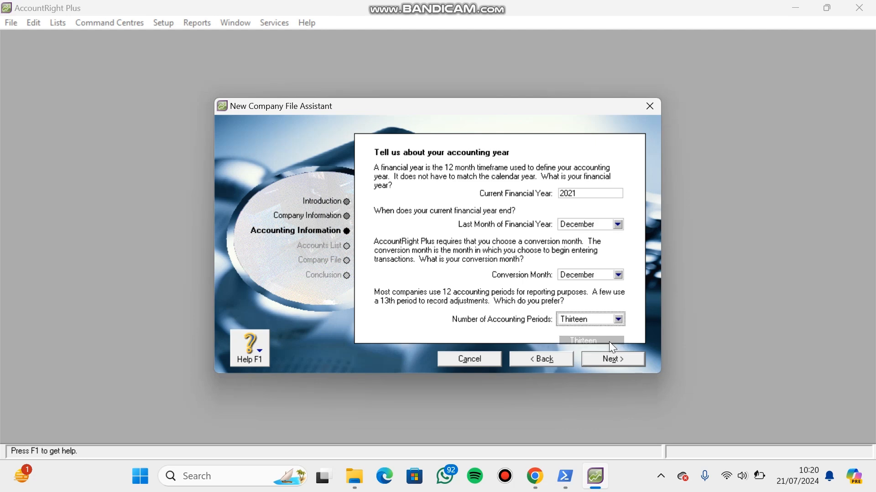
click(629, 357)
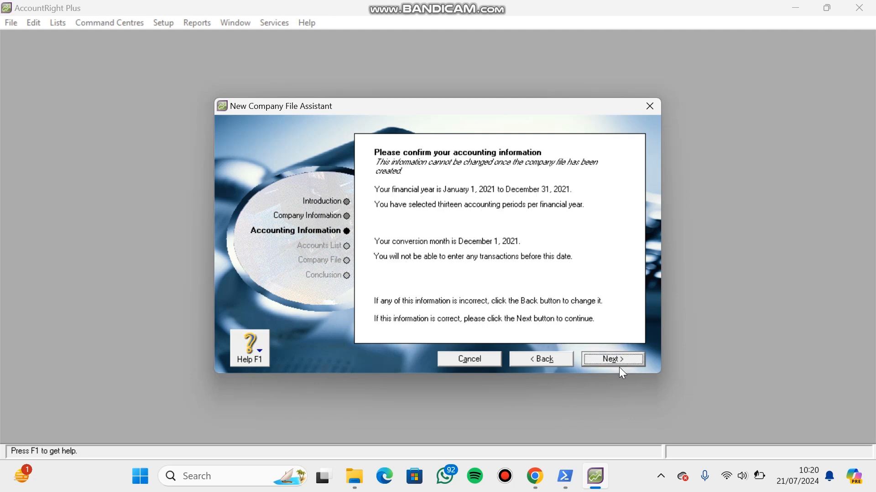
- Confirm the accounting information and choose to import the accountant's list of accounts once the company file is created
click(615, 359)
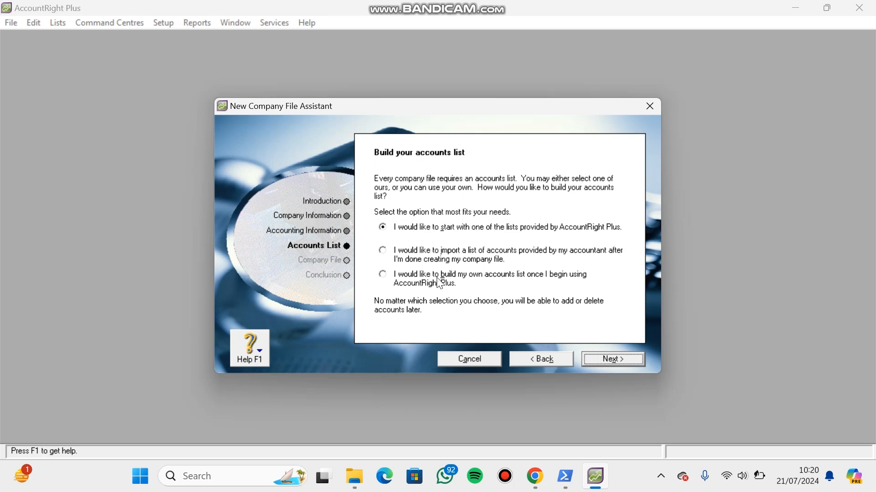
click(431, 263)
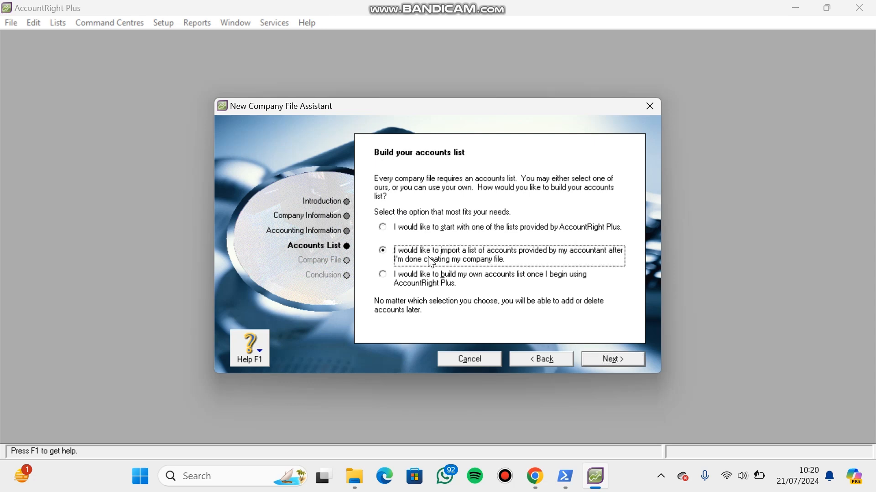
click(600, 360)
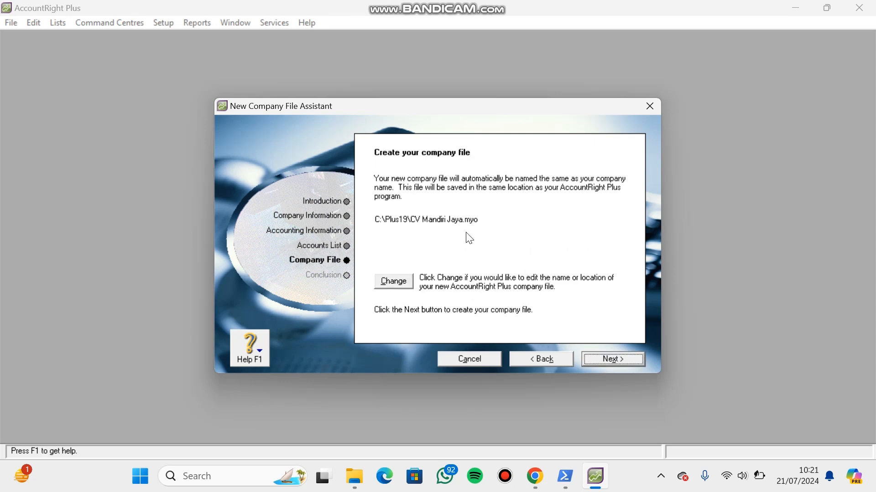
- Change the new company file's name to CVMandiriJaya_SMKN 46 Jakarta in the Plus19 folder
click(404, 281)
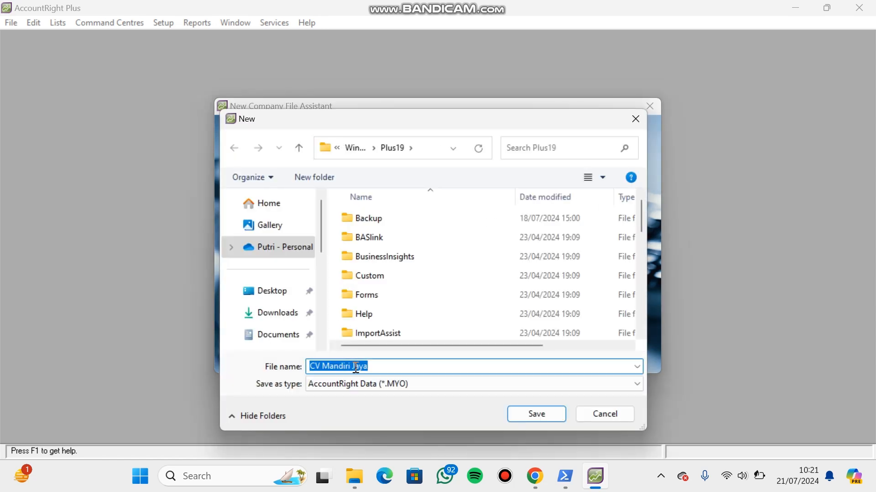
click(353, 368)
key(BackSpace)
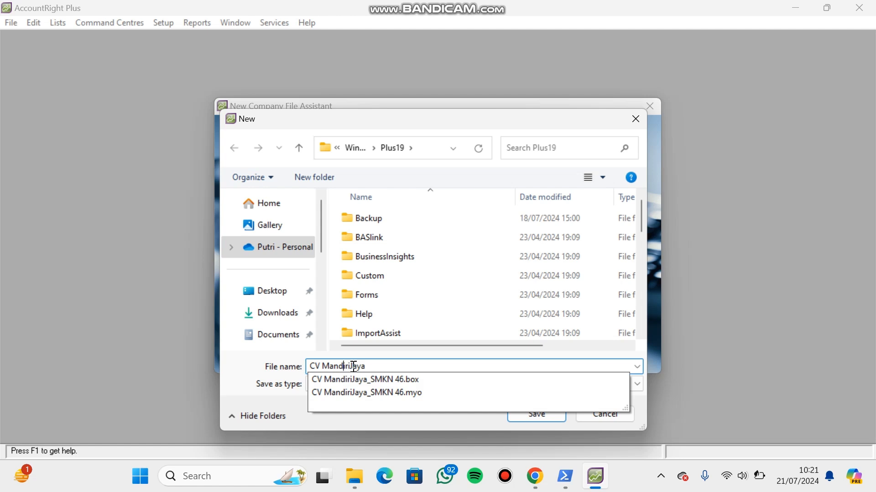
key(Left)
key(BackSpace)
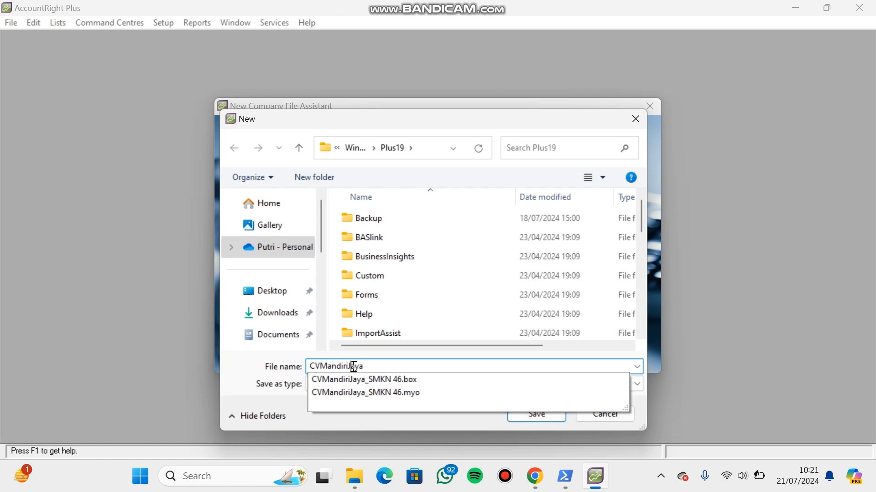
text(_)
key(Caps_Lock)
text(SMKN )
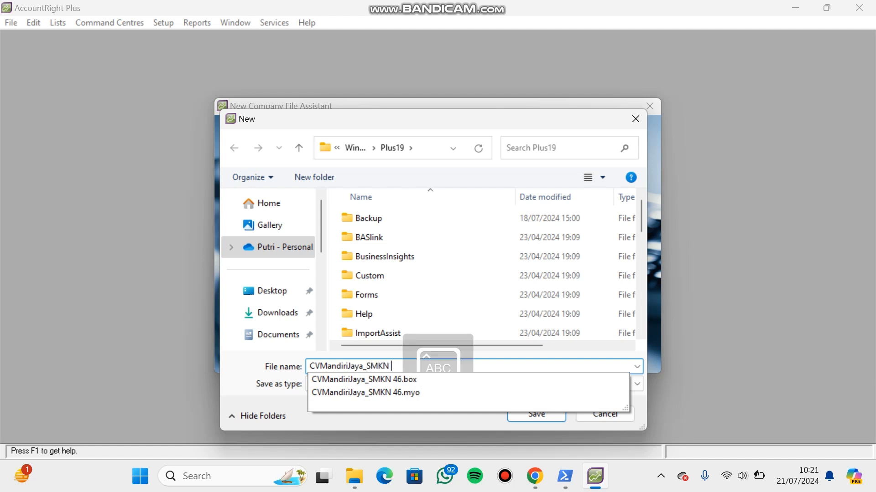
text(46 J)
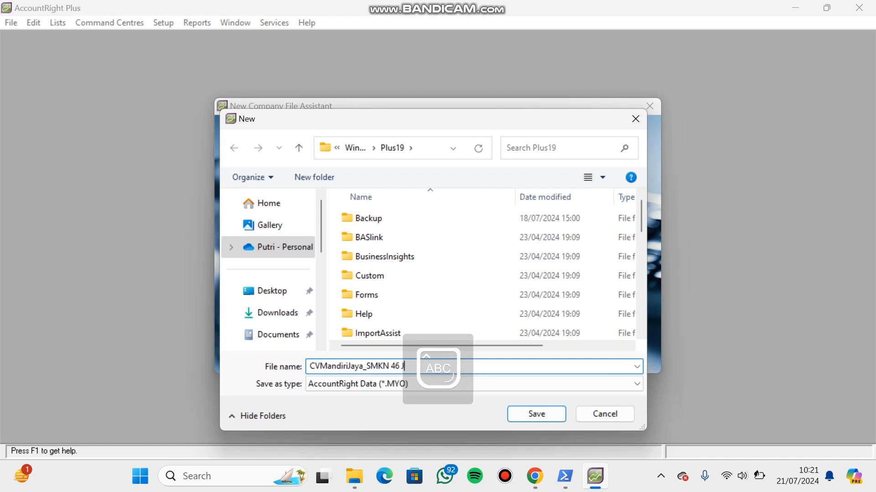
key(Caps_Lock)
text(Jakarta)
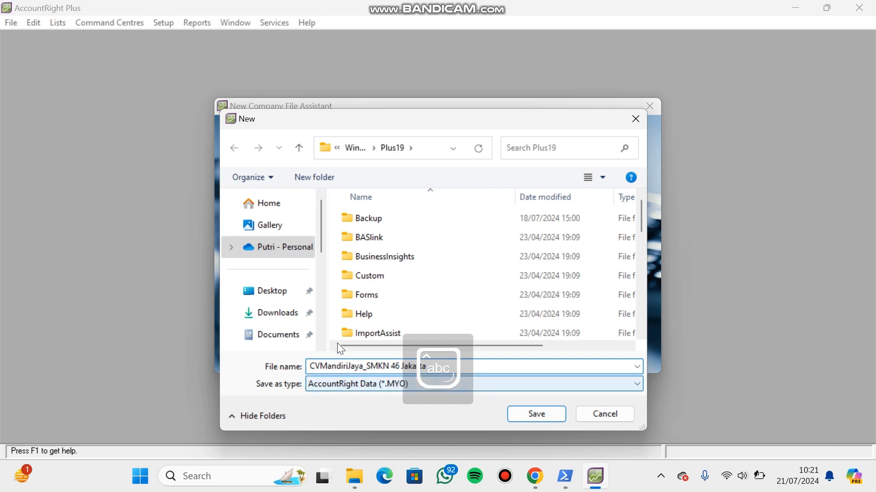
click(531, 416)
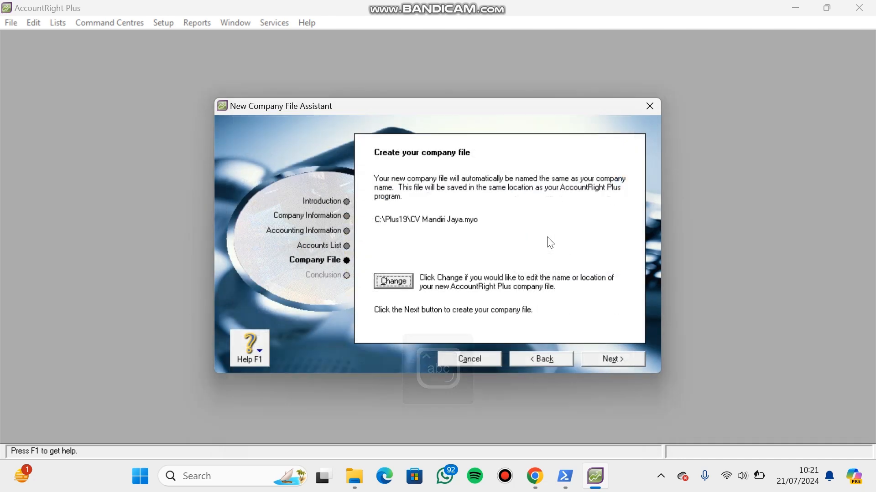
- Create the company file and go to the Accounts section of the Command Centre
click(630, 360)
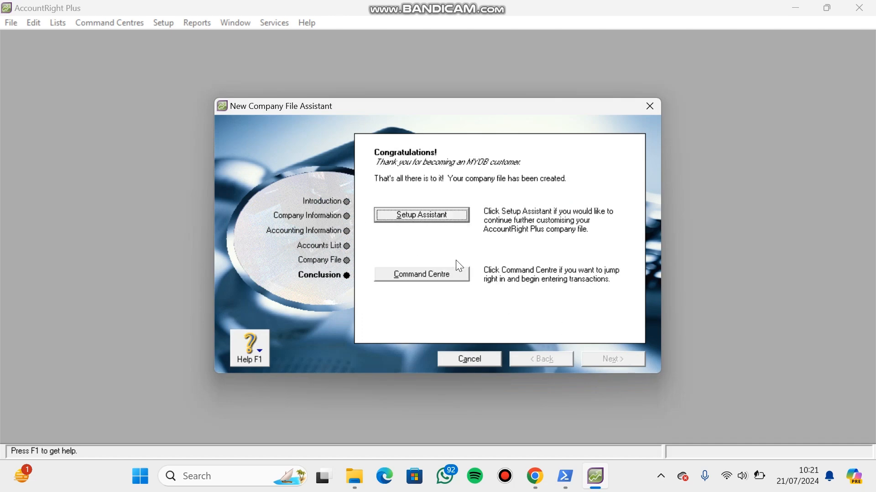
click(456, 275)
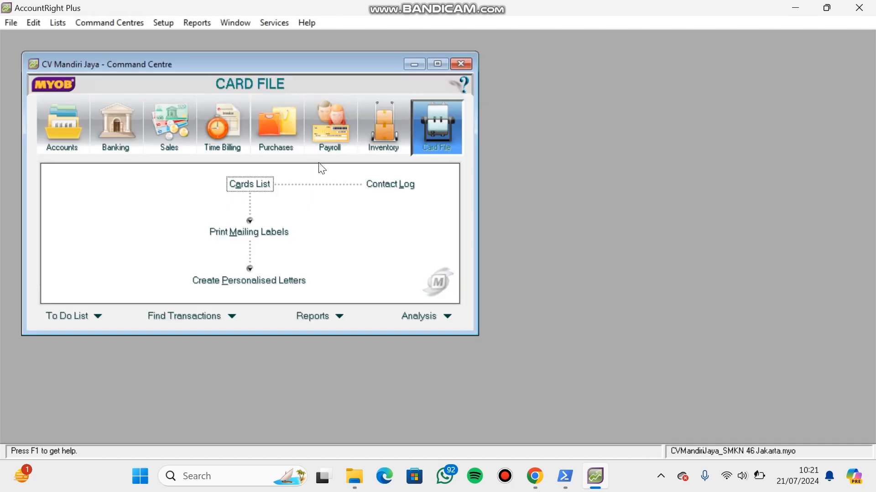
click(54, 119)
click(118, 123)
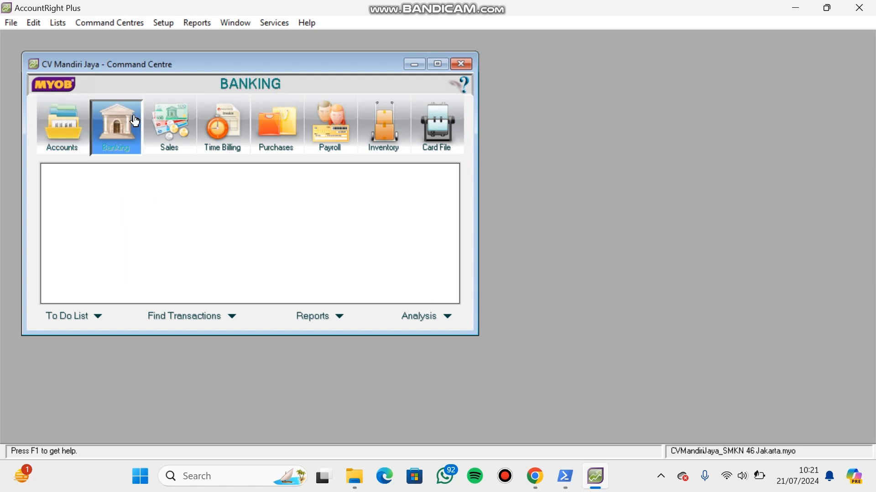
click(53, 117)
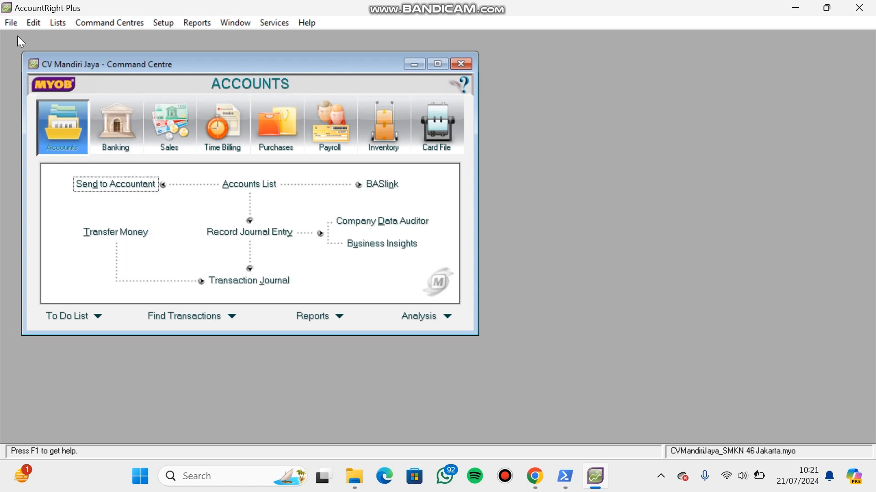
- Start an import of account information and set duplicate records to Update Existing Record
click(7, 25)
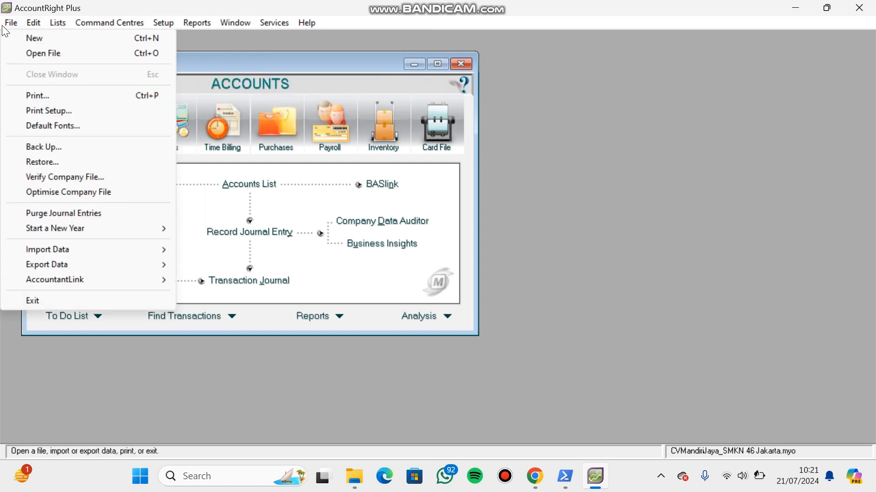
click(7, 25)
click(6, 26)
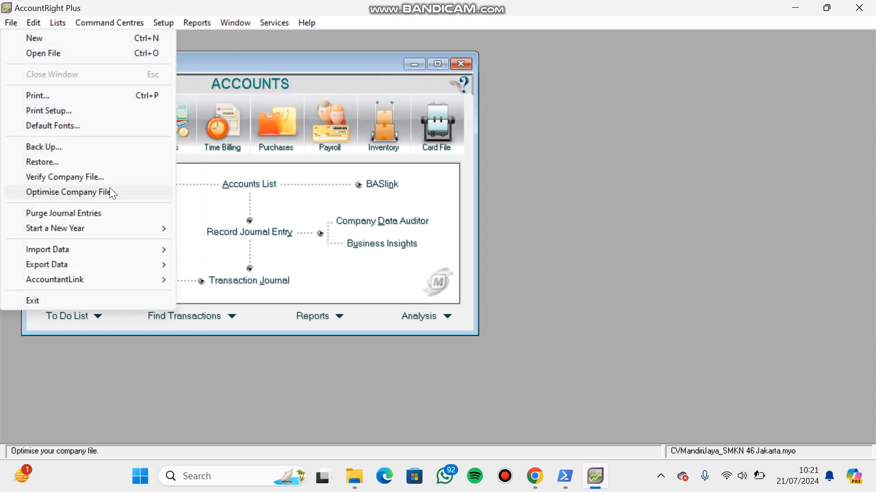
mouse_move(111, 246)
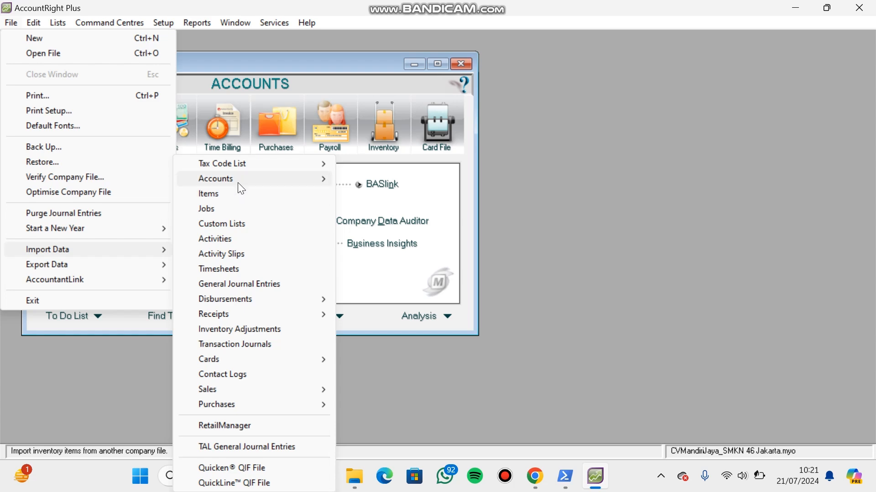
mouse_move(237, 184)
click(348, 179)
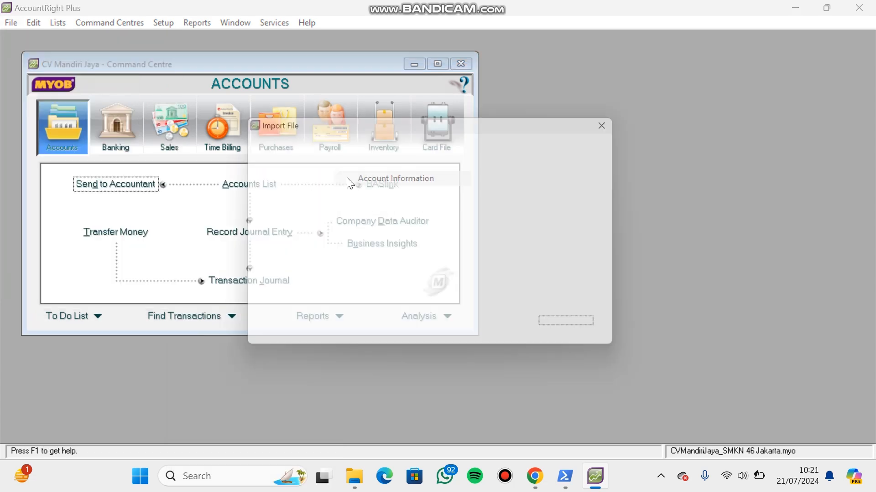
click(468, 217)
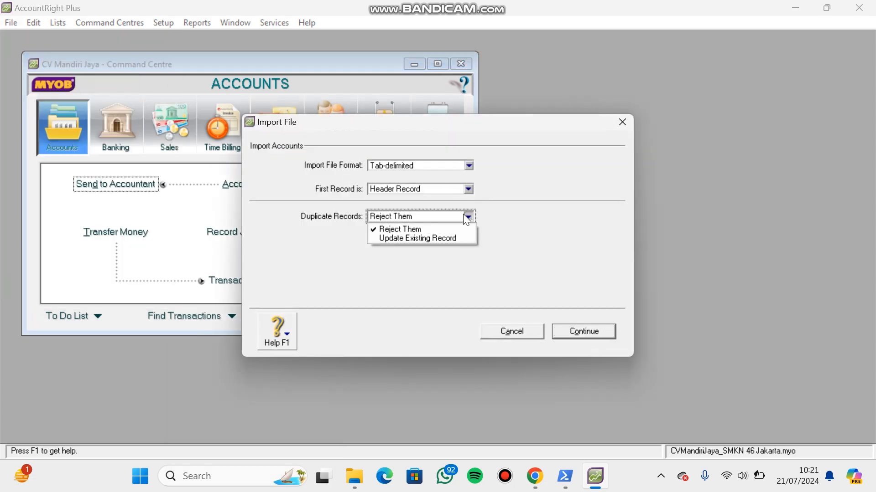
click(461, 239)
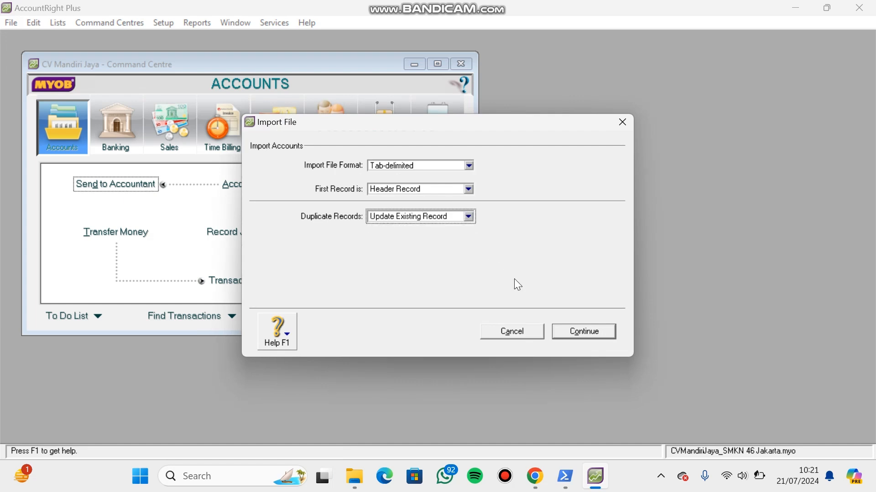
- Continue the import with the text file LIST AKUN MANDIRI JAYA from the Documents folder
click(600, 334)
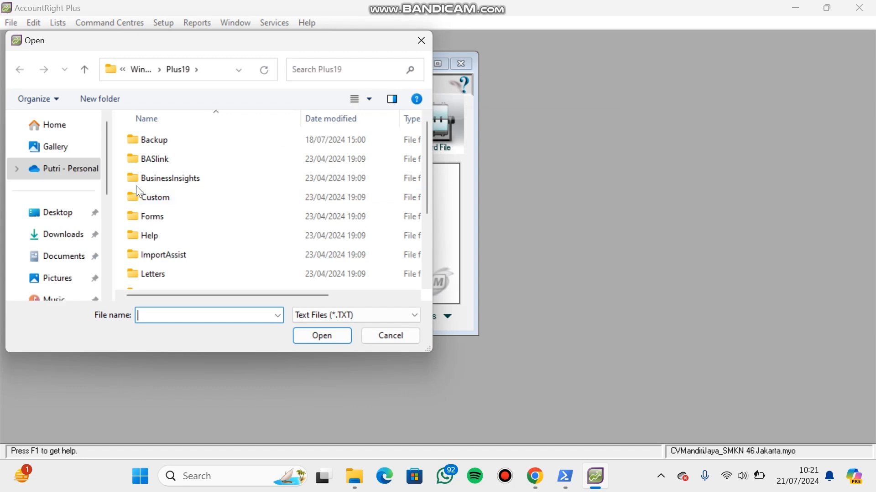
click(90, 255)
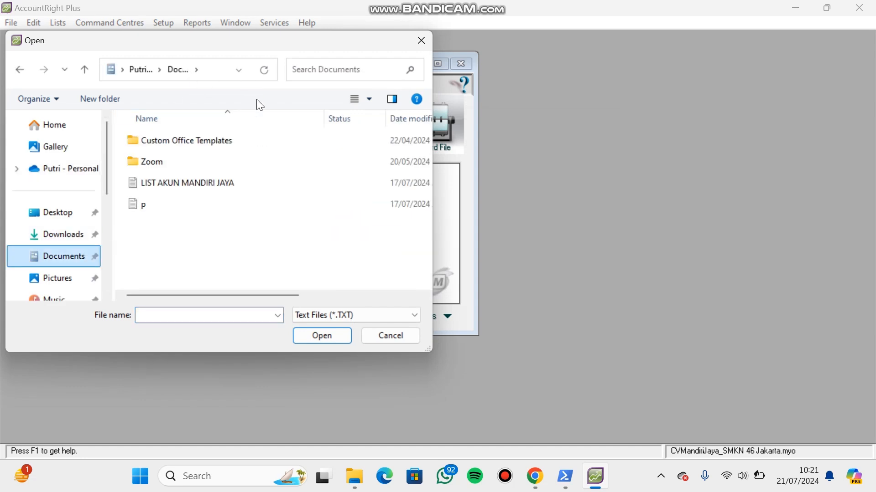
click(206, 191)
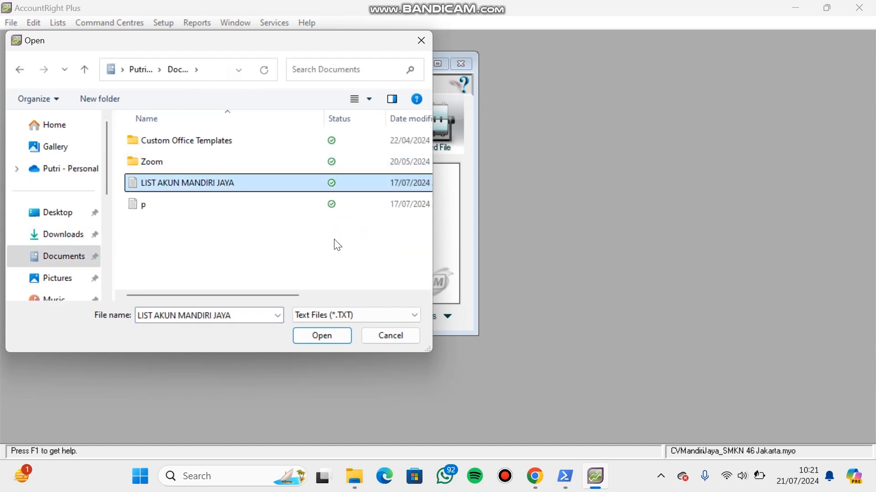
click(333, 335)
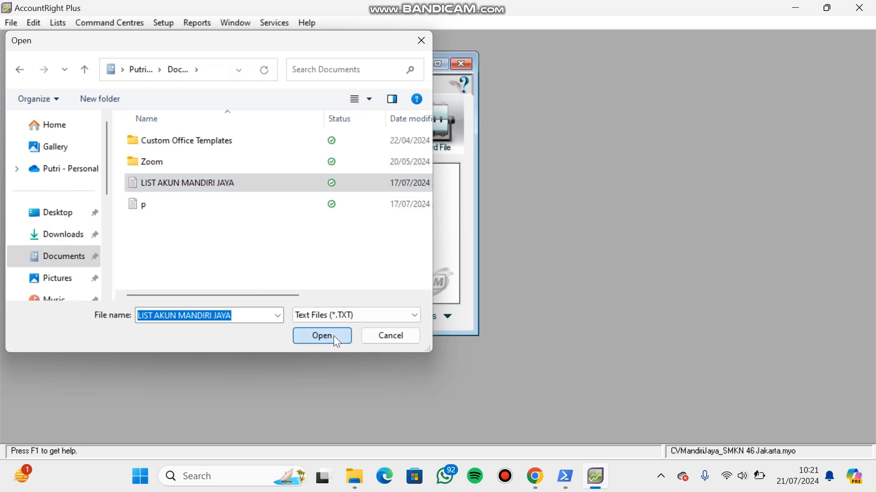
- Match all import fields, and reassign ACCOUNT TYPE from the Balance field to the Account Type field
click(514, 328)
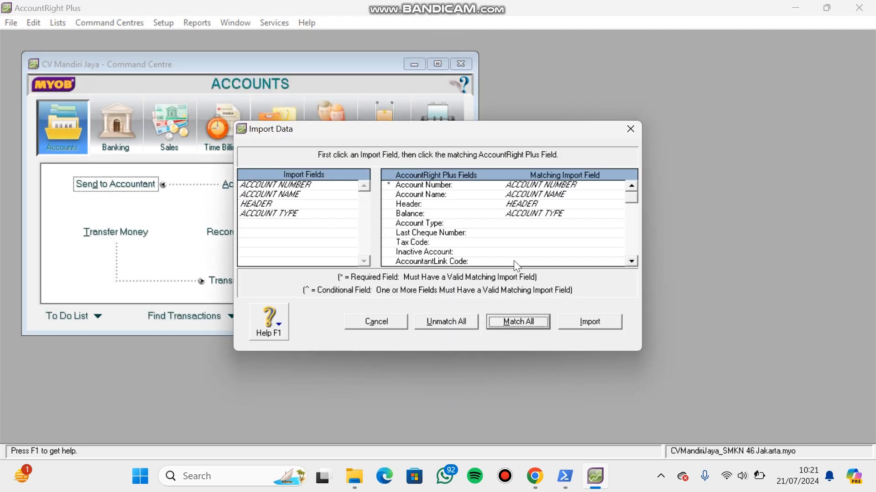
click(509, 212)
click(328, 216)
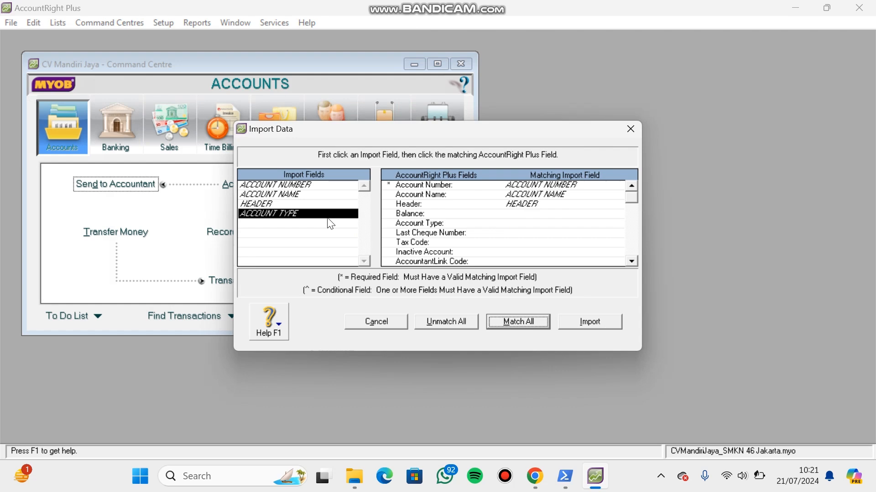
click(405, 225)
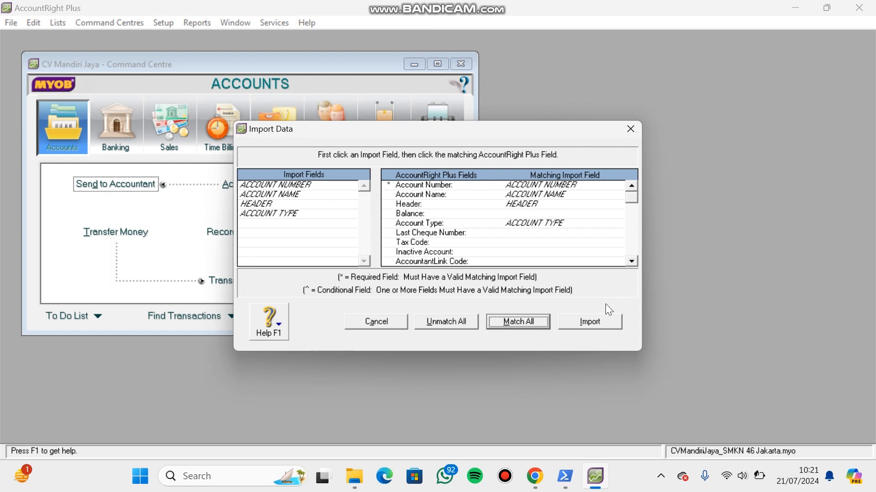
- Run the import of the matched account records and dismiss the import summary
click(590, 322)
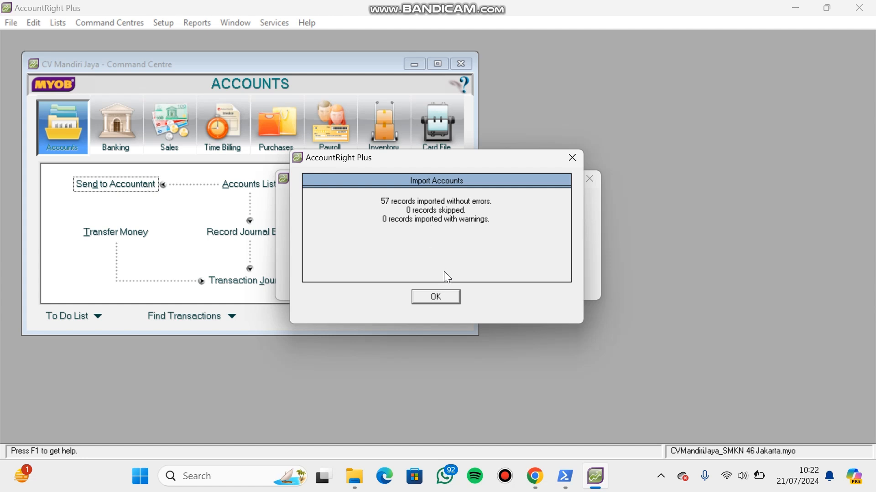
click(442, 298)
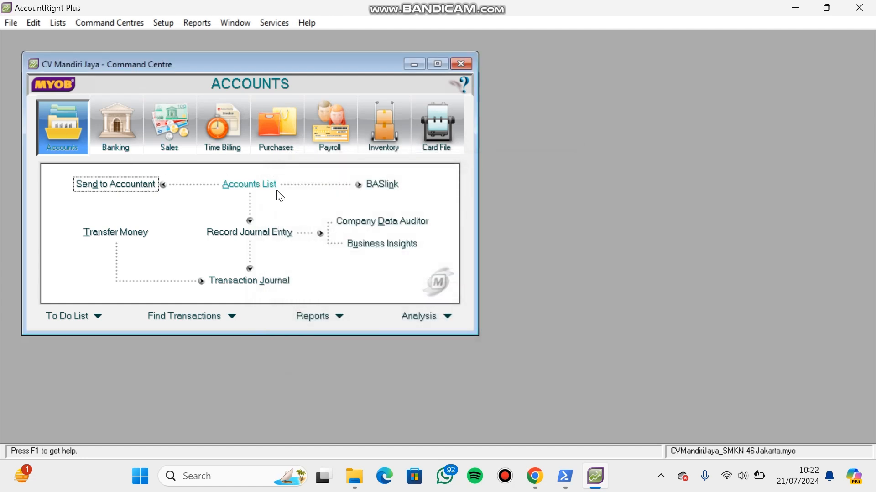
- Review the Accounts List by category, from Asset through Other Expense, and close it
click(275, 190)
click(136, 108)
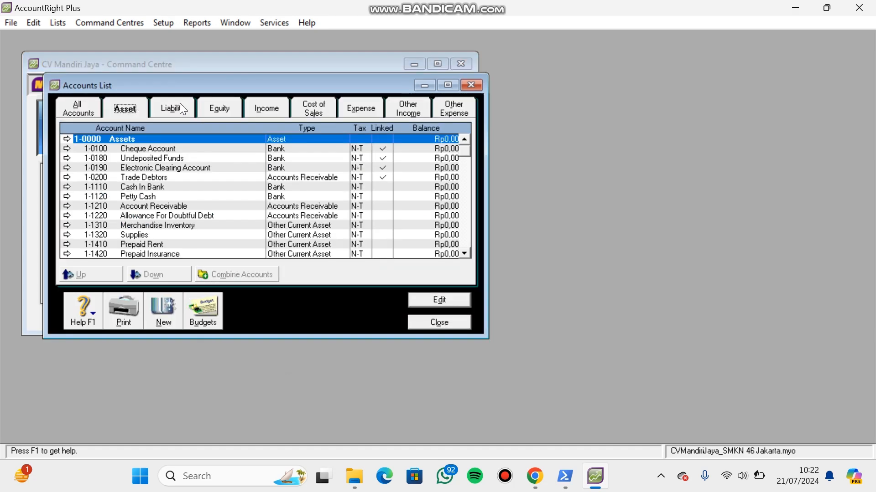
click(178, 104)
click(220, 103)
click(271, 101)
click(305, 102)
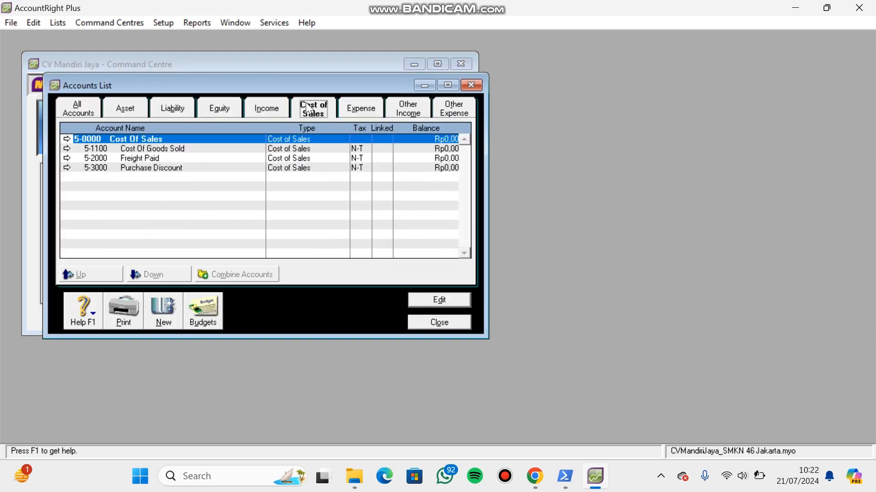
click(364, 108)
click(418, 108)
click(458, 112)
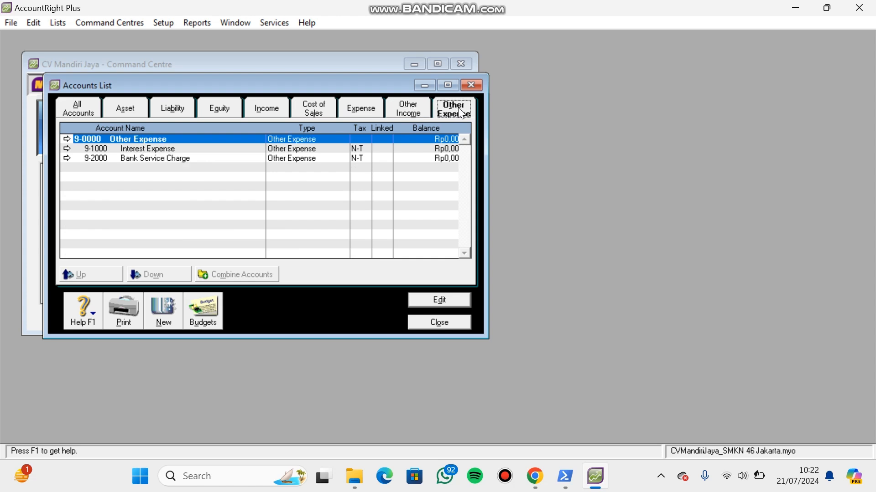
click(462, 321)
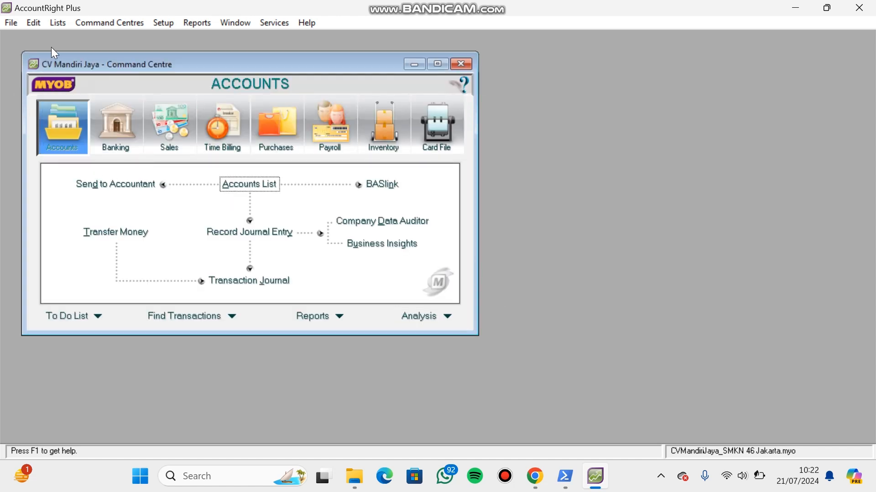
- Delete the EXP, FRE and GCA tax codes from the Tax Code List
click(55, 24)
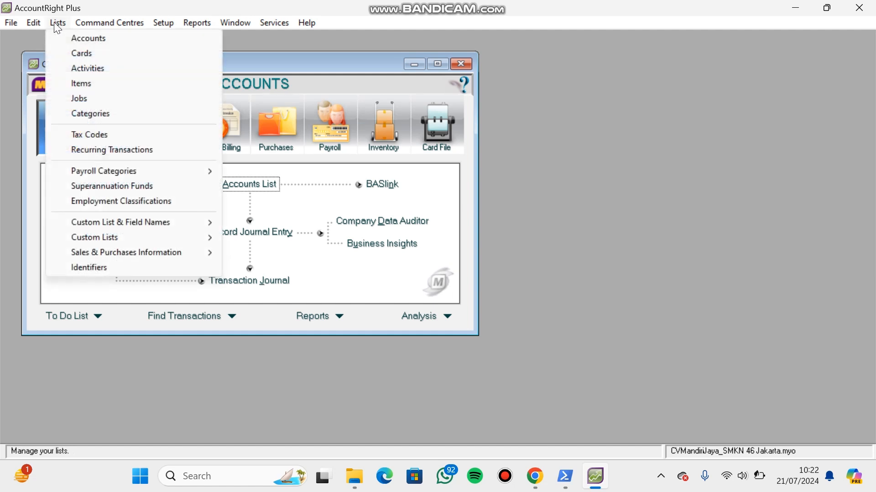
click(117, 134)
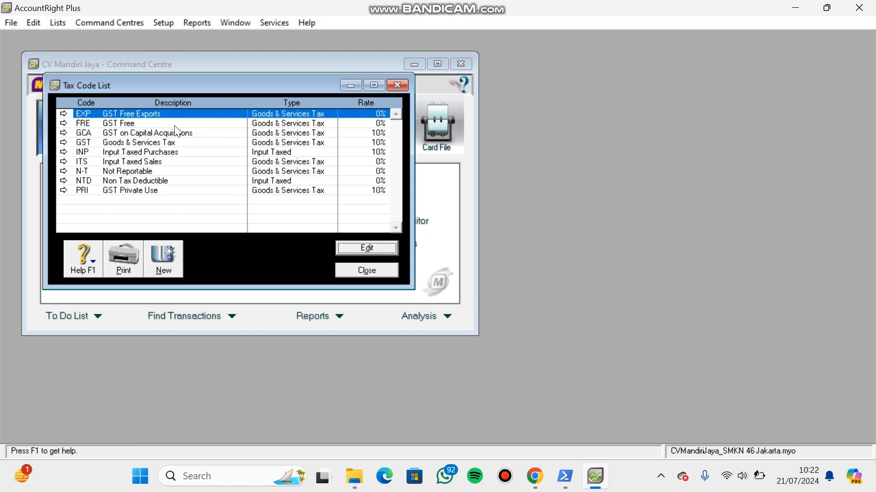
right_click(161, 110)
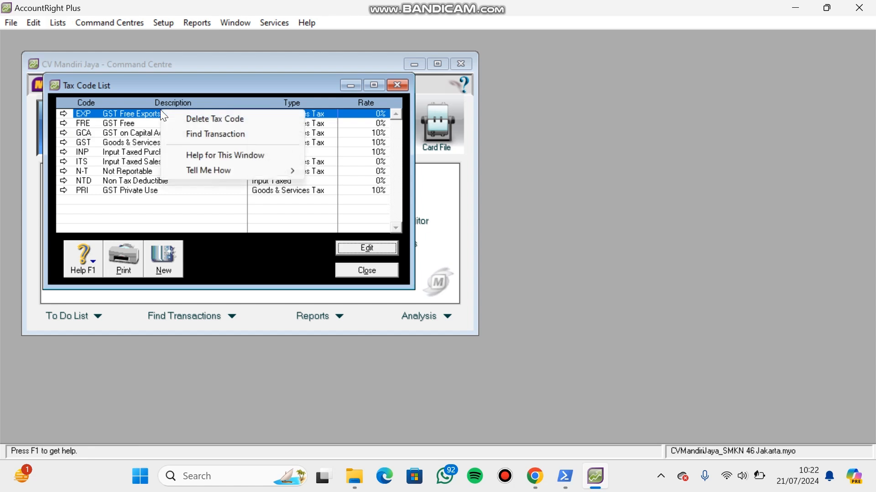
click(171, 118)
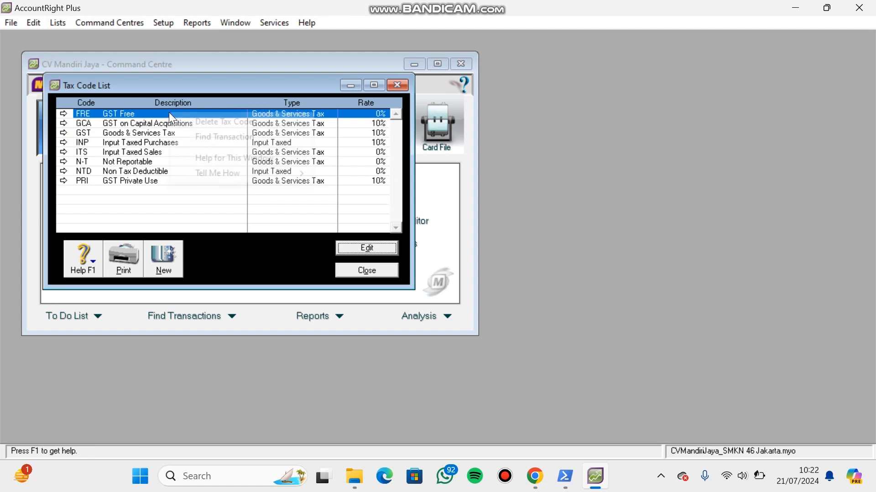
right_click(170, 113)
click(181, 123)
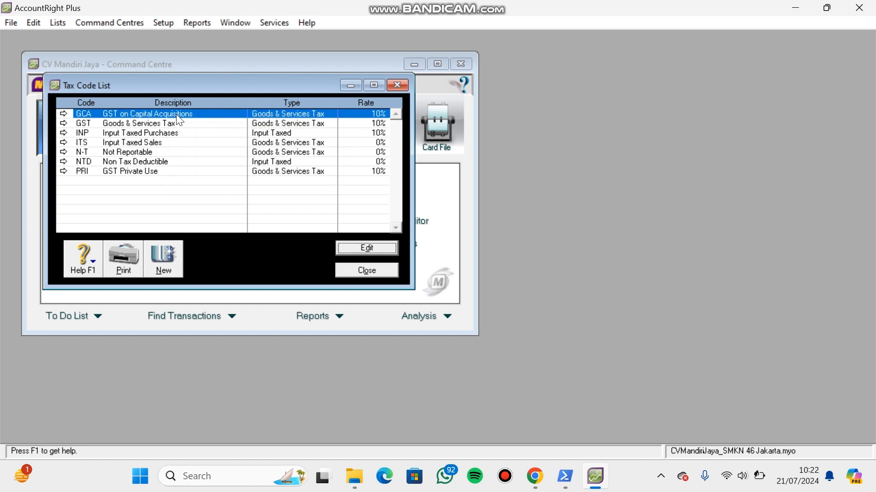
right_click(174, 110)
click(187, 118)
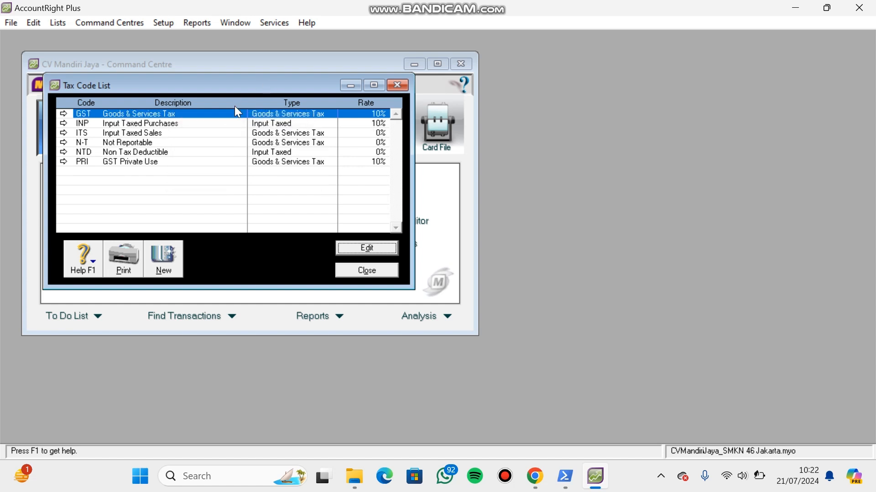
- Change the GST tax code to PPN with the description Pajak Pertambahan Nilai
click(391, 249)
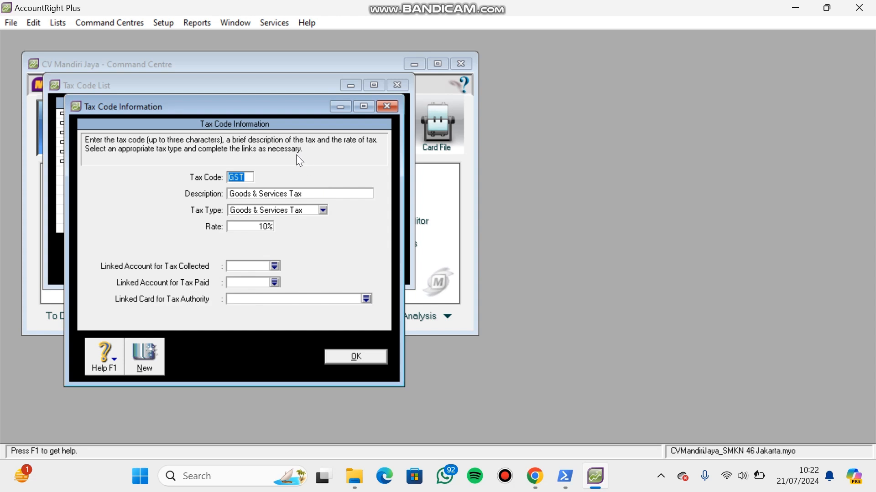
key(BackSpace)
key(Caps_Lock)
text(PPN)
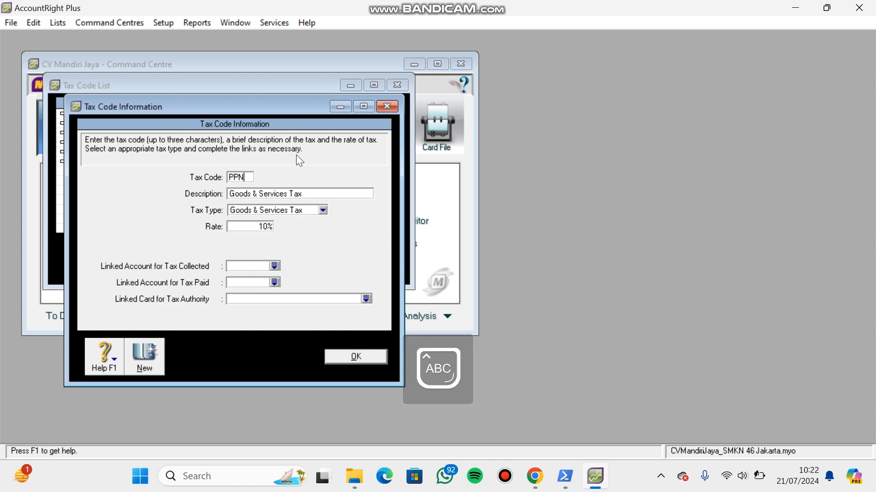
click(296, 192)
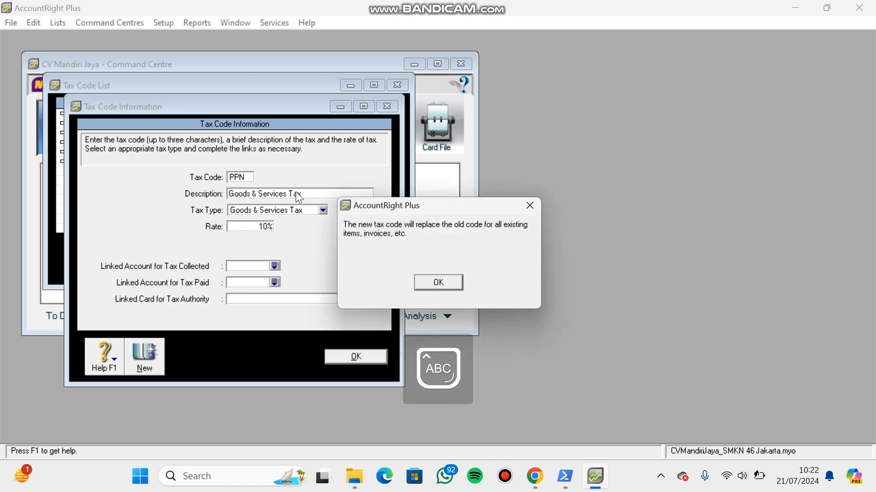
click(438, 288)
text(P)
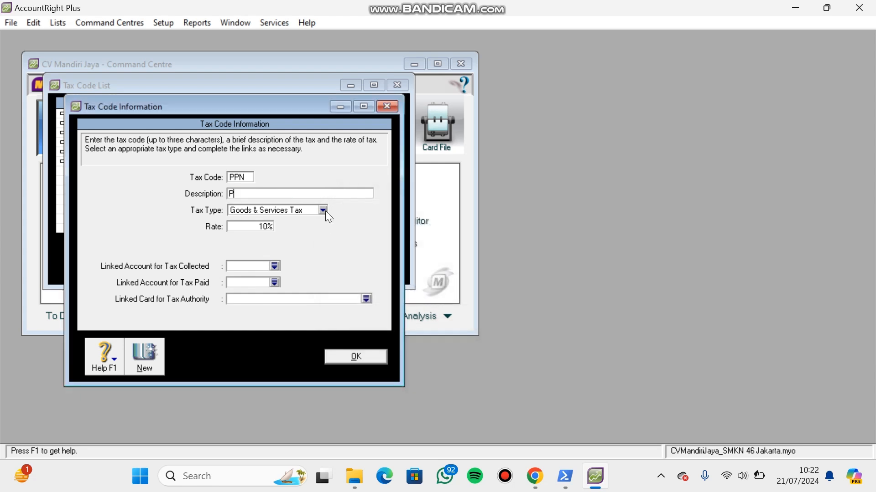
key(Caps_Lock)
text(ajak P)
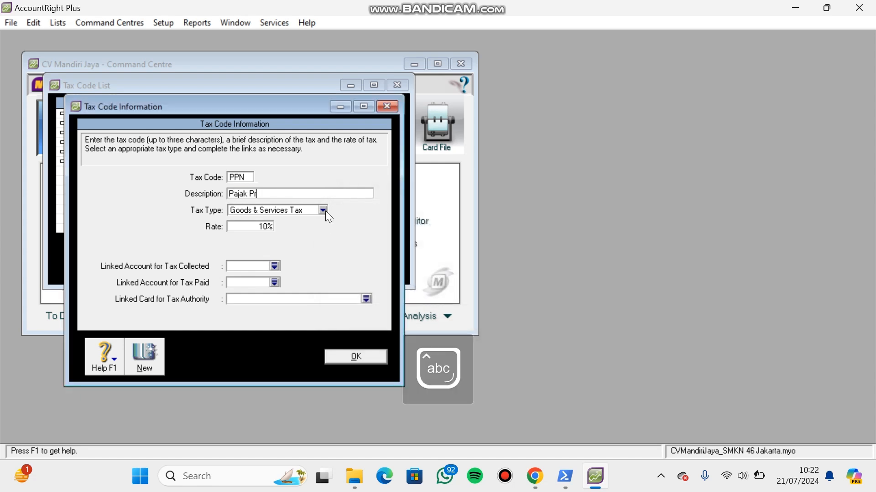
text(ertambahan)
key(Caps_Lock)
text(N)
key(Caps_Lock)
text(ilai)
- Link the PPN code's tax collected to 2-1310 PPN Outcome and tax paid to 1-1430 PPN Income, and save it
click(274, 266)
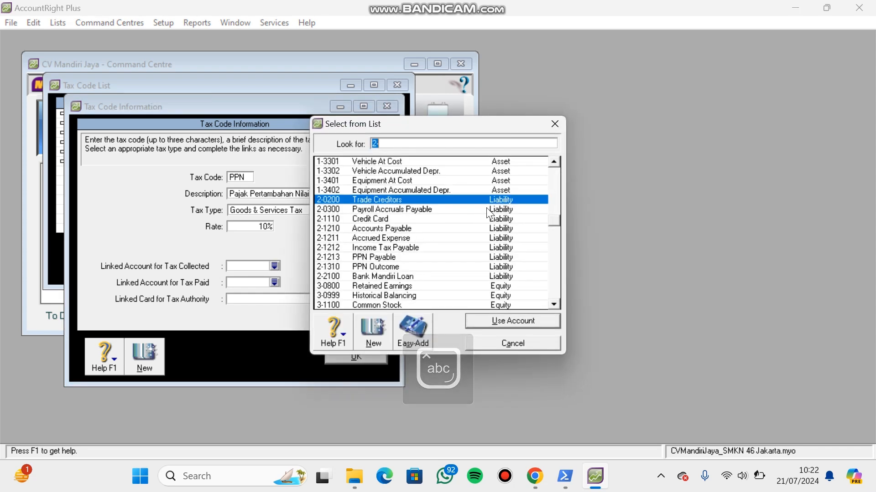
text(1310)
double_click(385, 266)
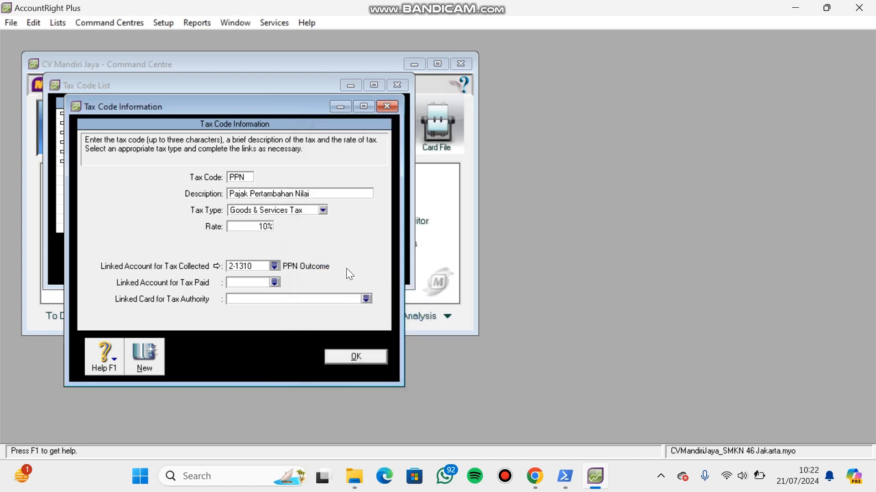
click(275, 283)
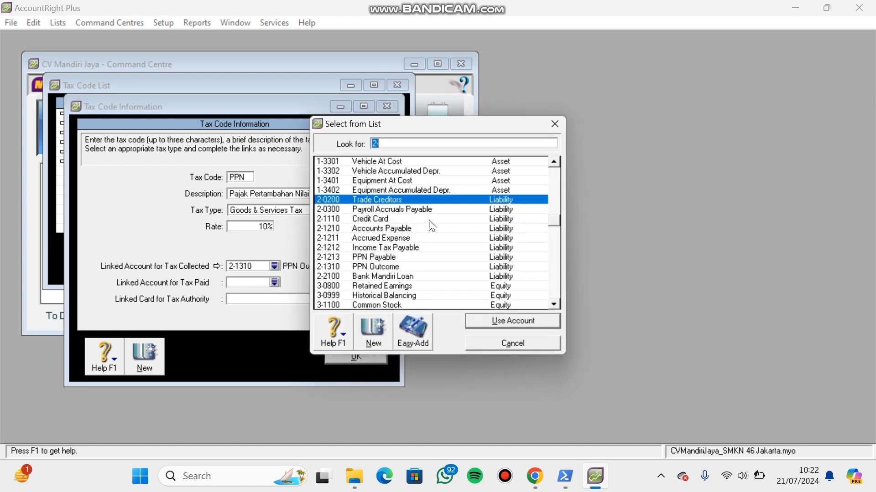
click(552, 188)
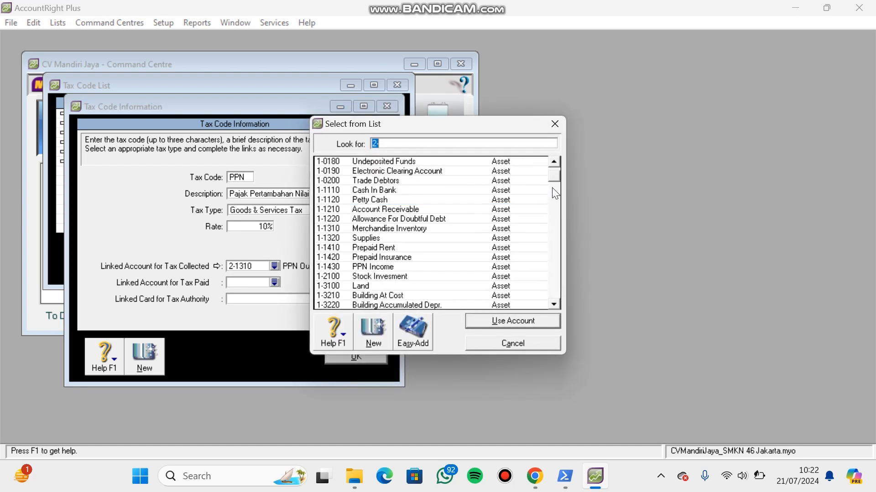
double_click(376, 266)
click(370, 353)
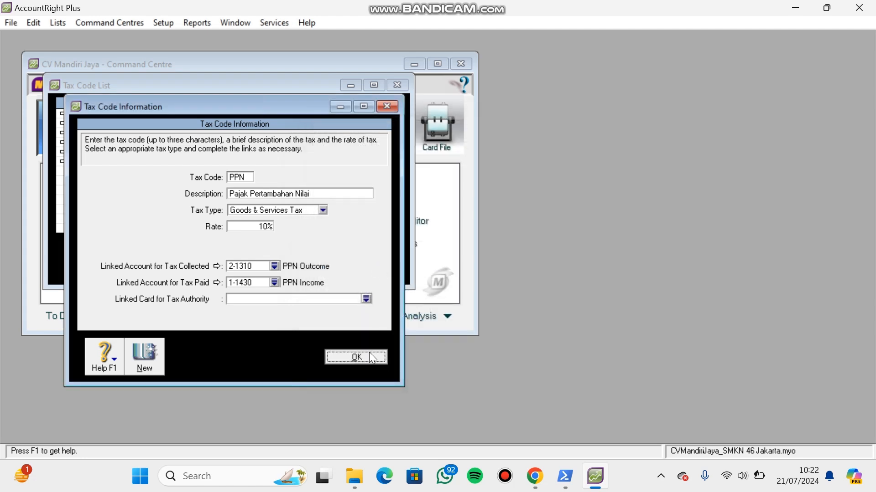
- Delete the INP, ITS, NTD and PRI tax codes and close the Tax Code List
right_click(189, 111)
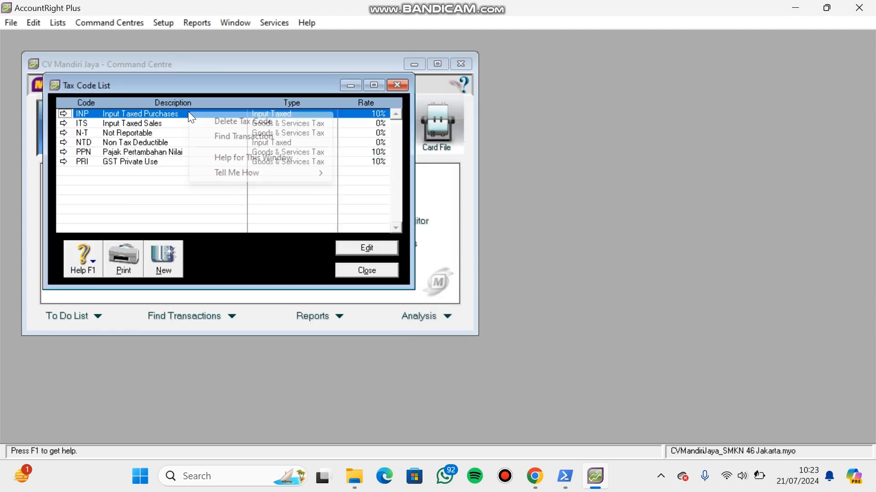
click(194, 117)
right_click(194, 112)
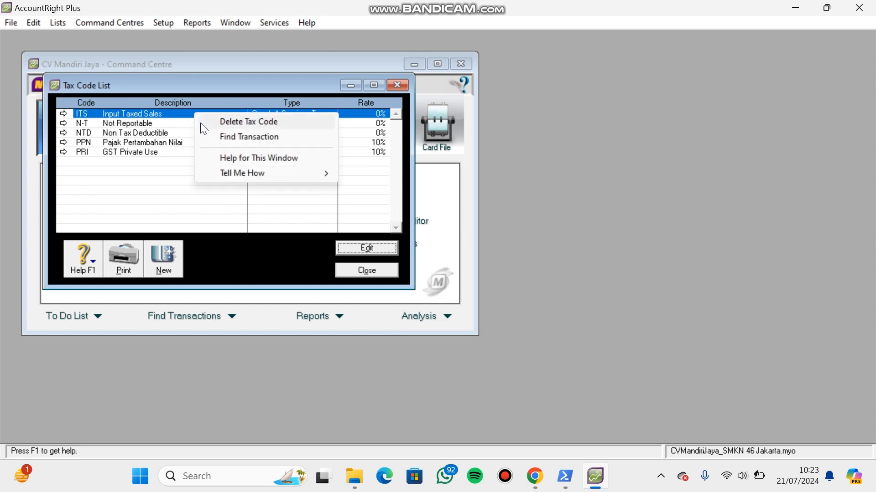
click(201, 122)
right_click(182, 125)
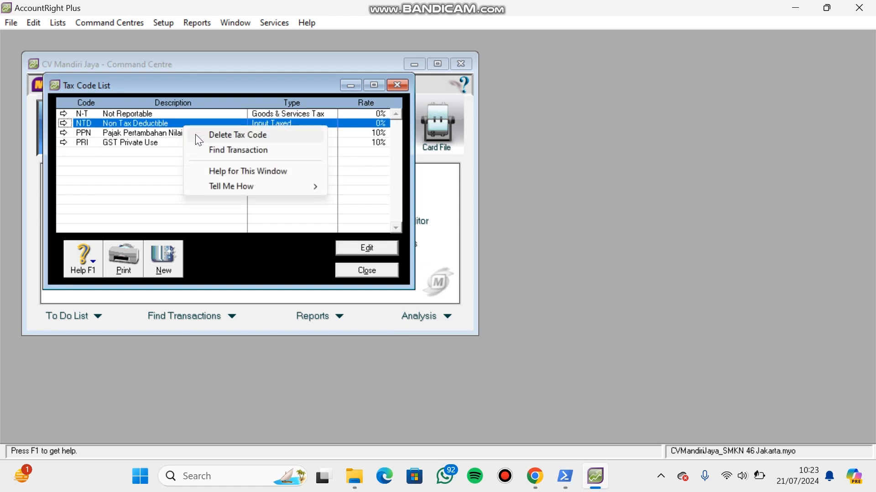
click(195, 134)
right_click(162, 134)
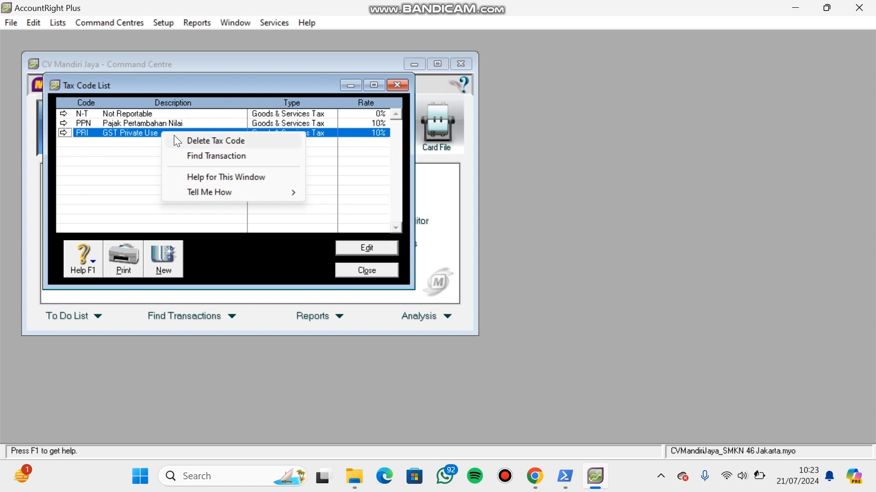
click(192, 140)
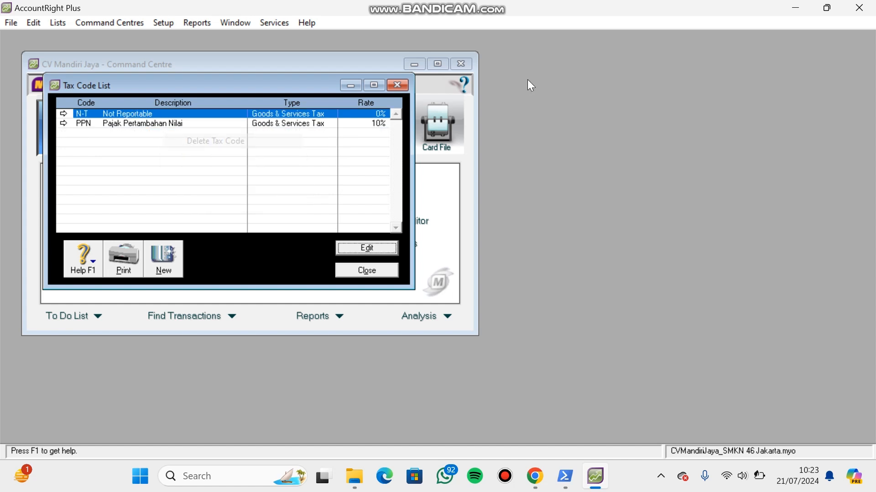
click(395, 271)
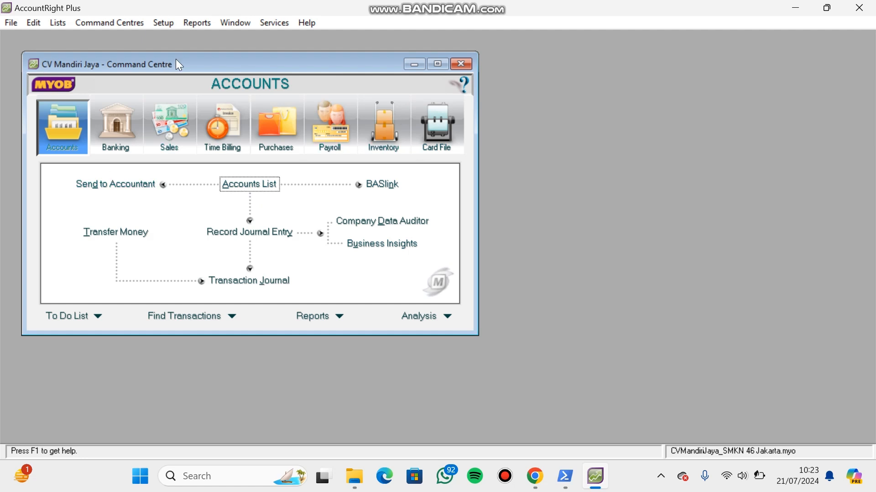
- Bring up the Account Opening Balances and place AccountRight side by side with the CV. Mandiri Jaya PDF in Chrome
click(164, 23)
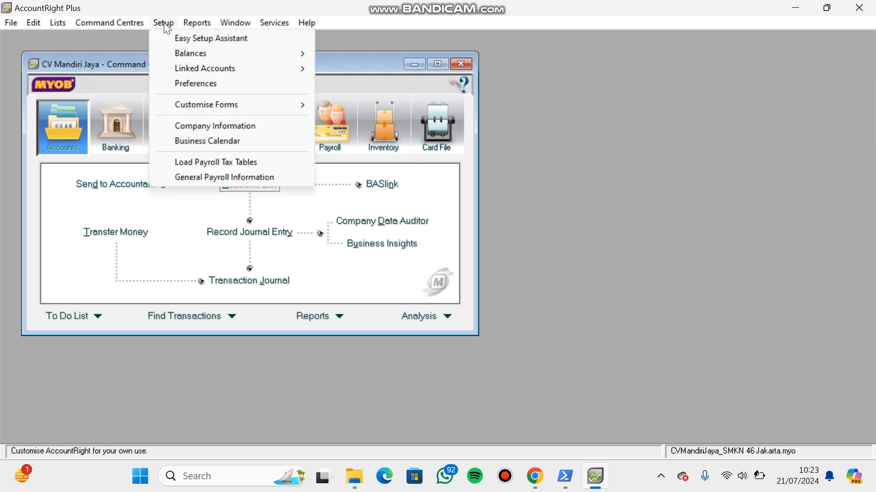
click(133, 47)
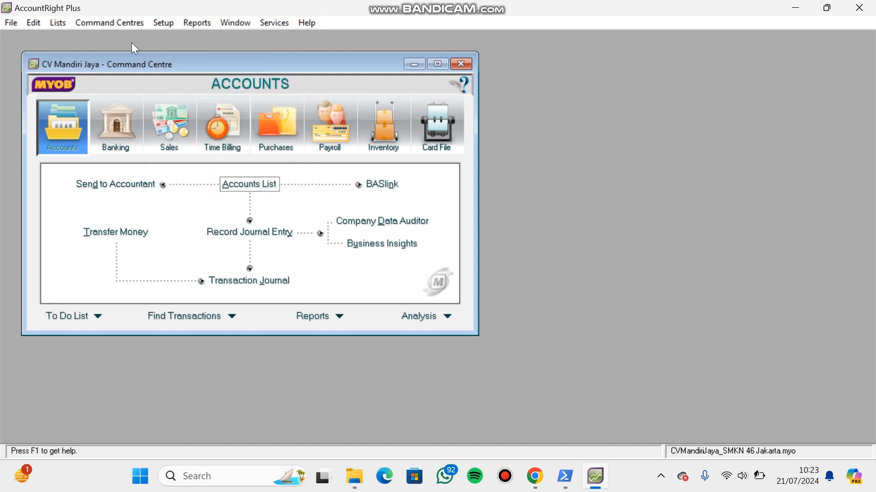
click(169, 23)
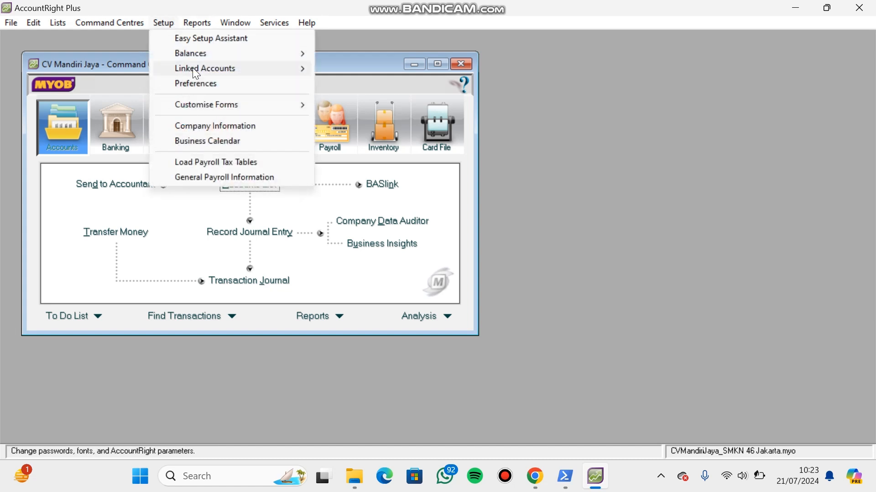
mouse_move(211, 57)
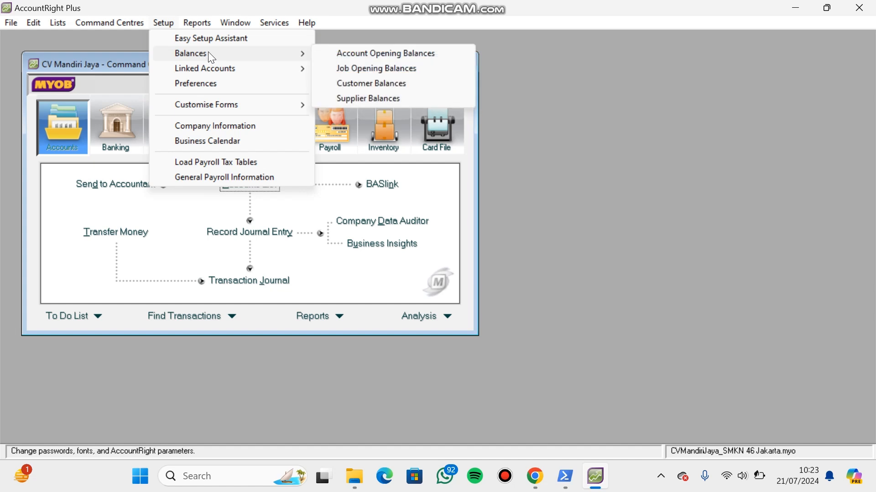
click(321, 53)
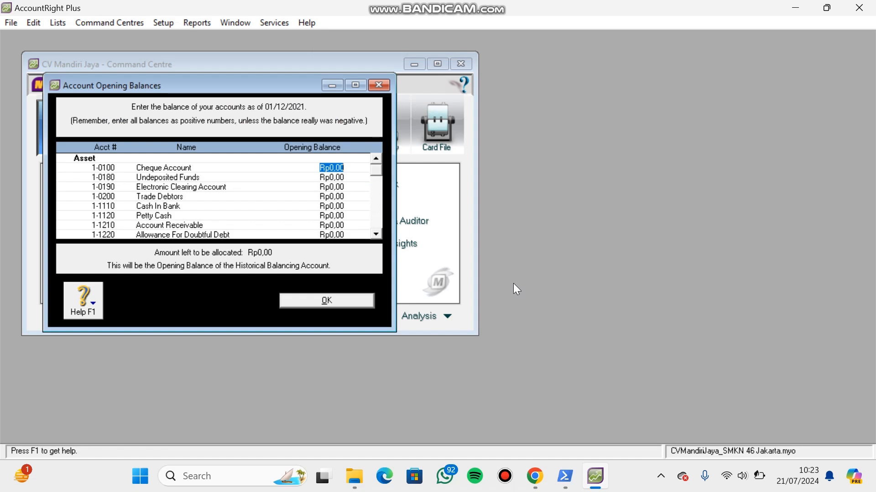
key(super+Left)
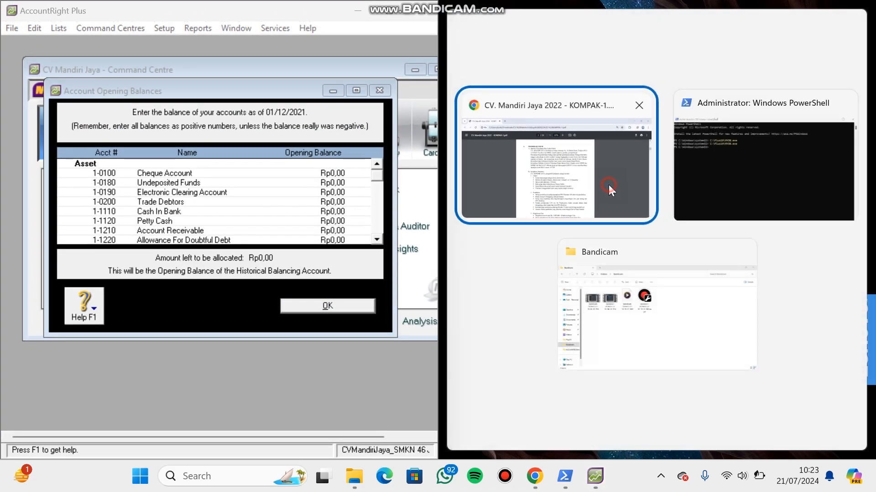
click(611, 191)
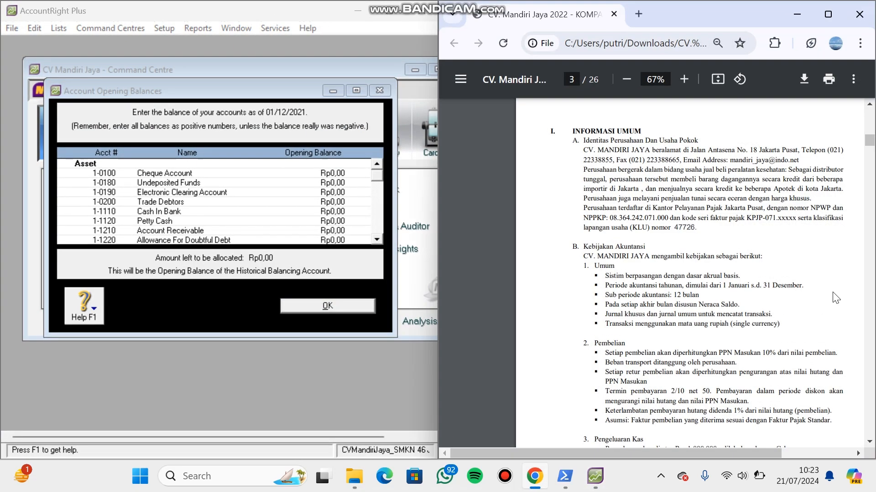
- Bring up the December 1, 2021 trial balance on page 7 of the CV. Mandiri Jaya PDF
click(868, 325)
click(869, 324)
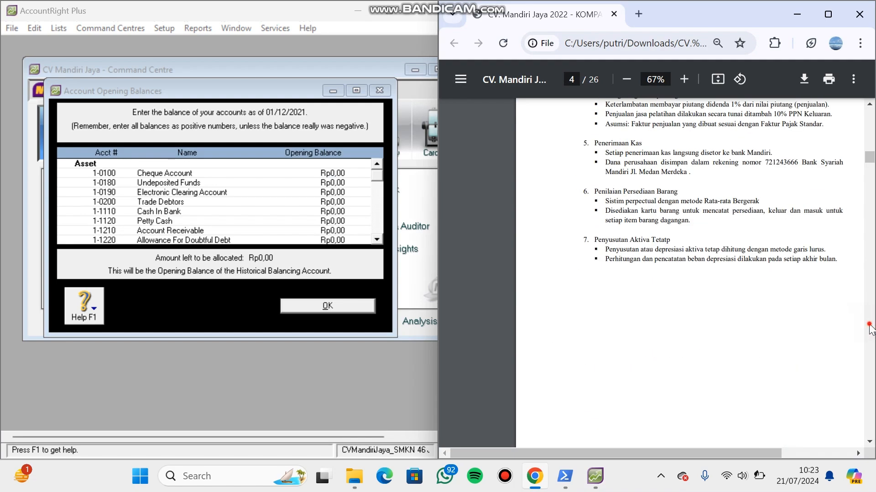
click(869, 324)
click(869, 325)
click(868, 324)
click(868, 324)
click(868, 324)
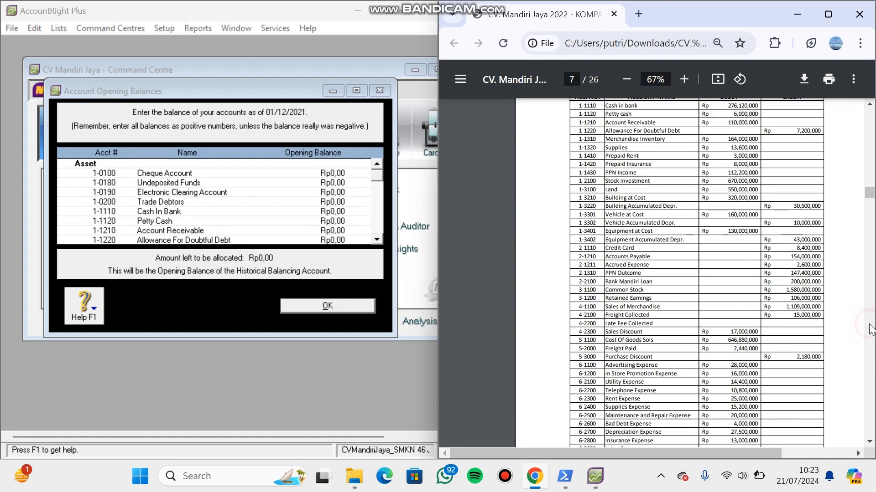
click(869, 104)
click(869, 104)
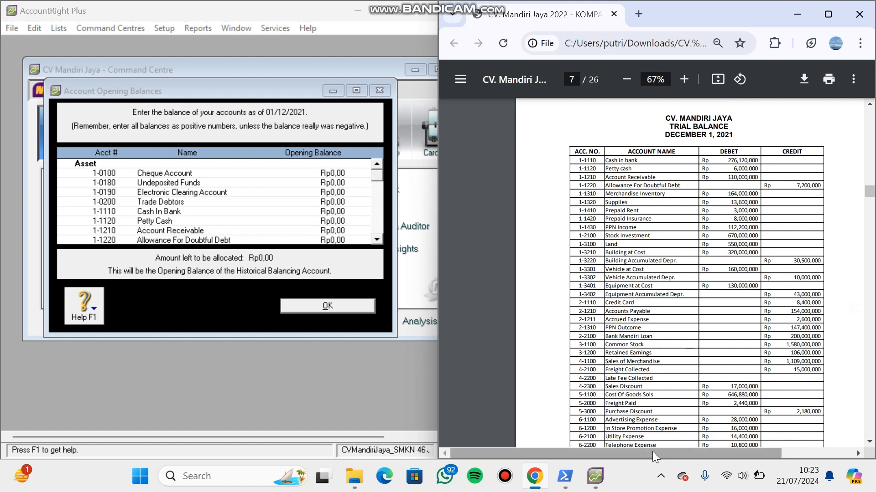
drag(655, 454, 689, 452)
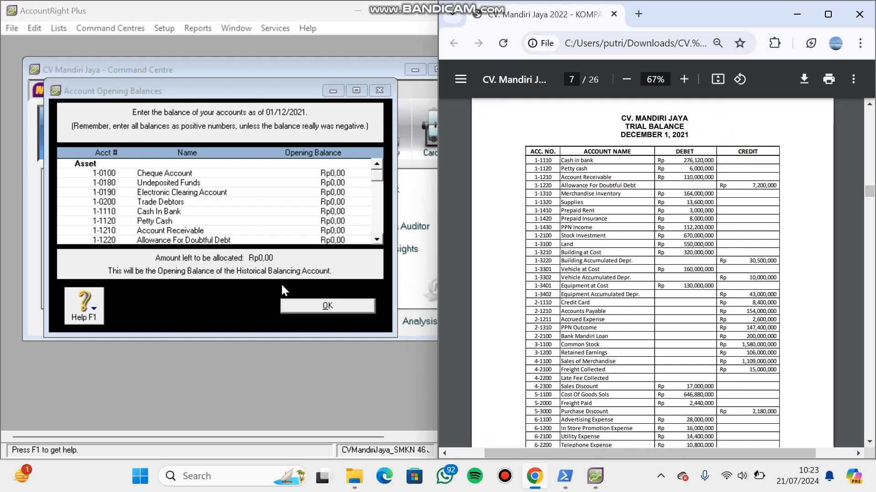
- Enter opening balances of Rp276.120.000 for Cash In Bank and Rp6.000.000 for Petty Cash
click(333, 212)
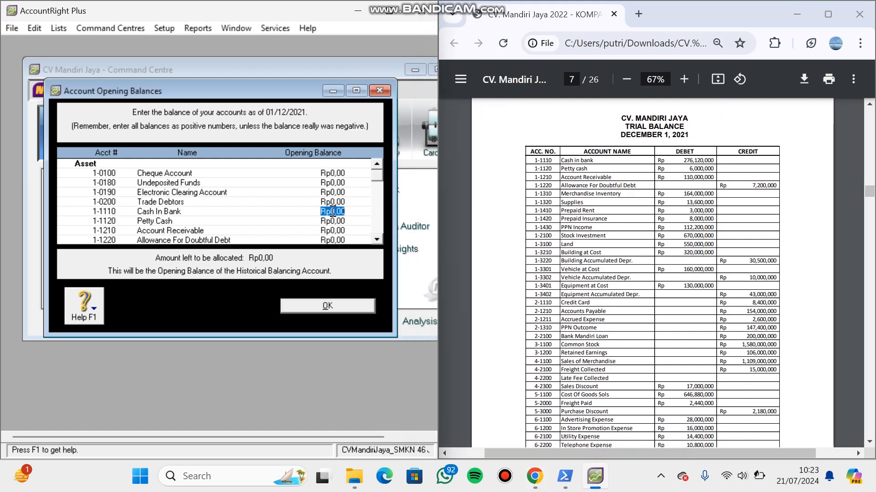
text(276.120.)
text(0000)
key(Tab)
text(6000000)
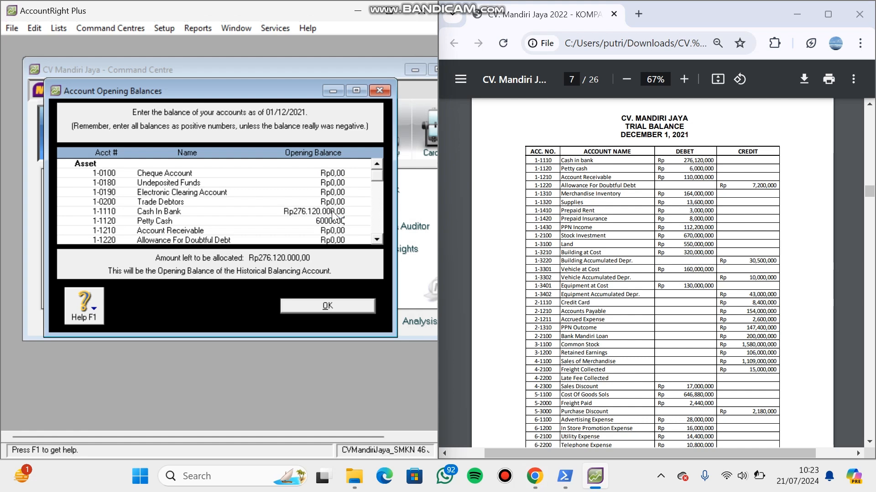
key(Tab)
text(11)
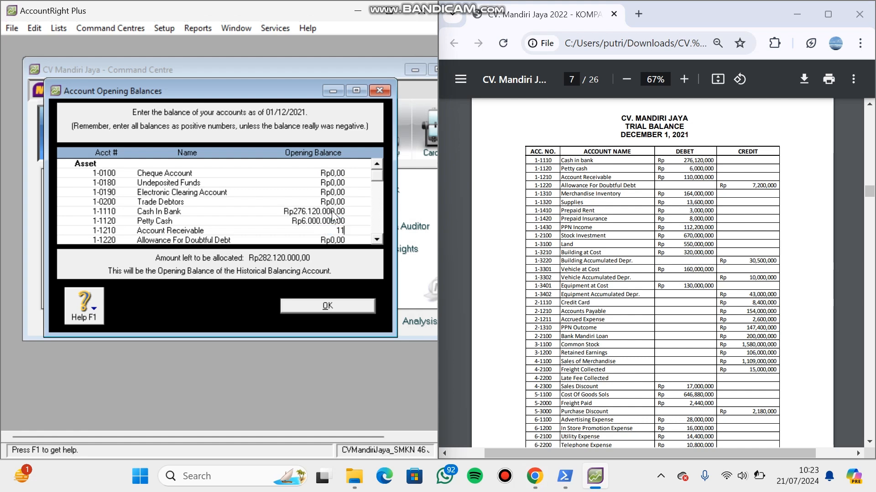
text(.000.000)
key(Tab)
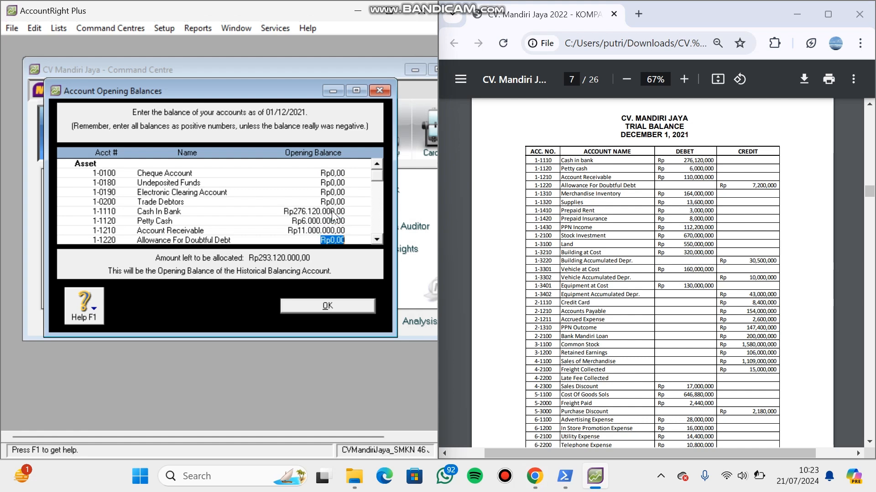
- Set the opening balance of Account Receivable to Rp110.000.000 and Allowance For Doubtful Debt to -Rp7.200.000
click(328, 230)
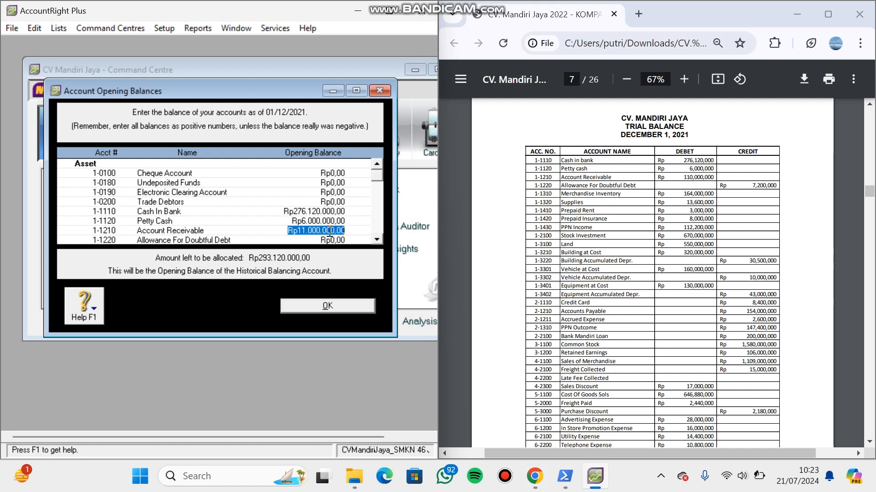
text(110000000)
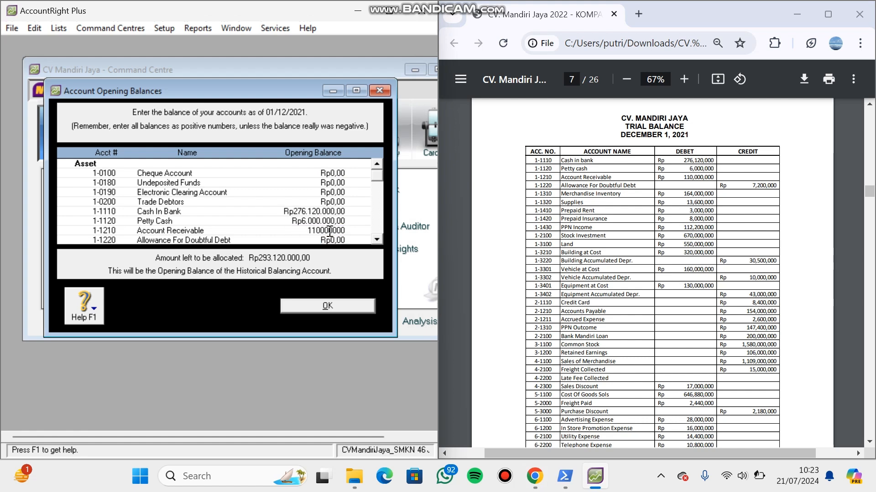
key(Tab)
text(7.20)
text(0.000)
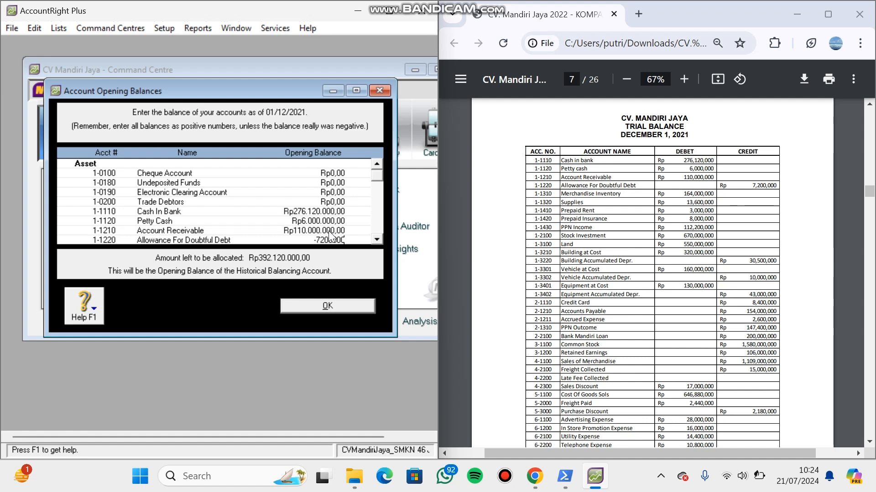
key(Tab)
- Enter opening balances of Rp164.000.000 for Merchandise Inventory and Rp13.600.000 for Supplies
text(164)
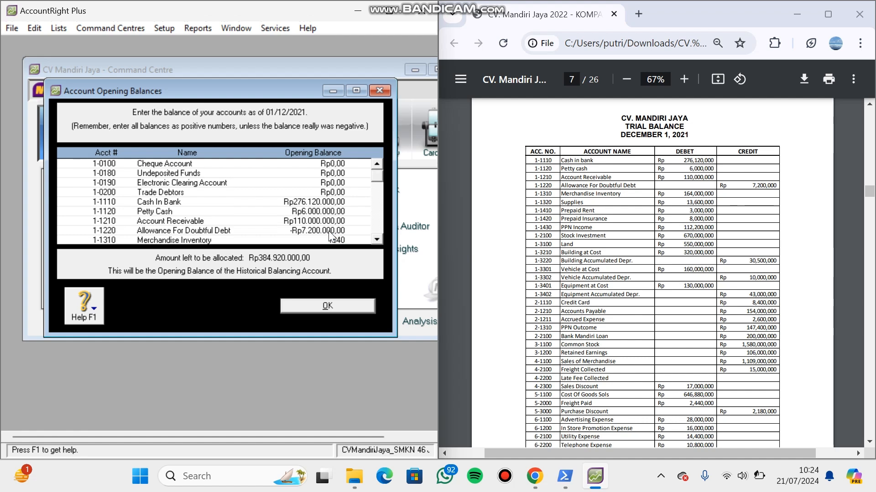
key(Tab)
text(1)
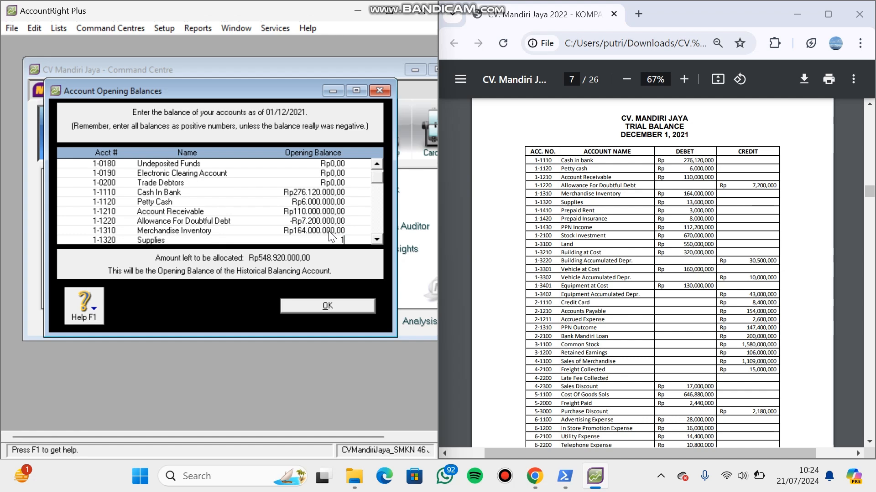
text(3600000)
key(Tab)
- Enter opening balances of Rp3.000.000 for Prepaid Rent and Rp8.000.000 for Prepaid Insurance
text(3.)
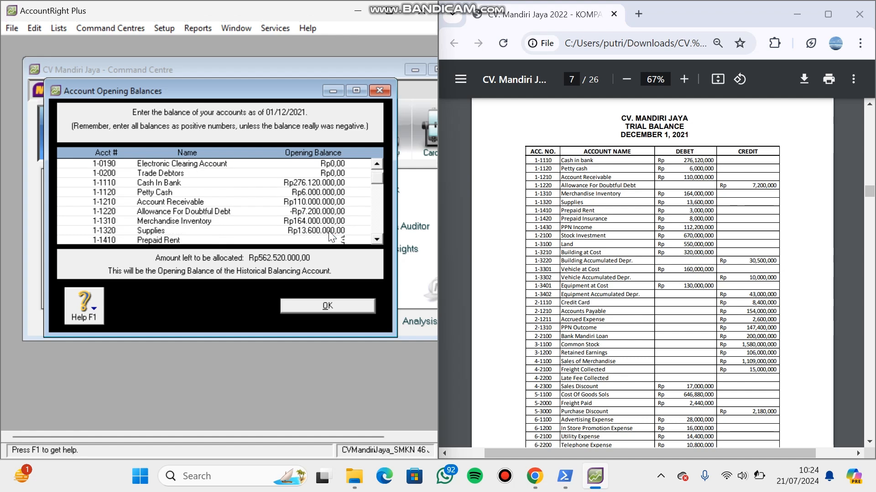
text(000.000)
key(Tab)
text(8.)
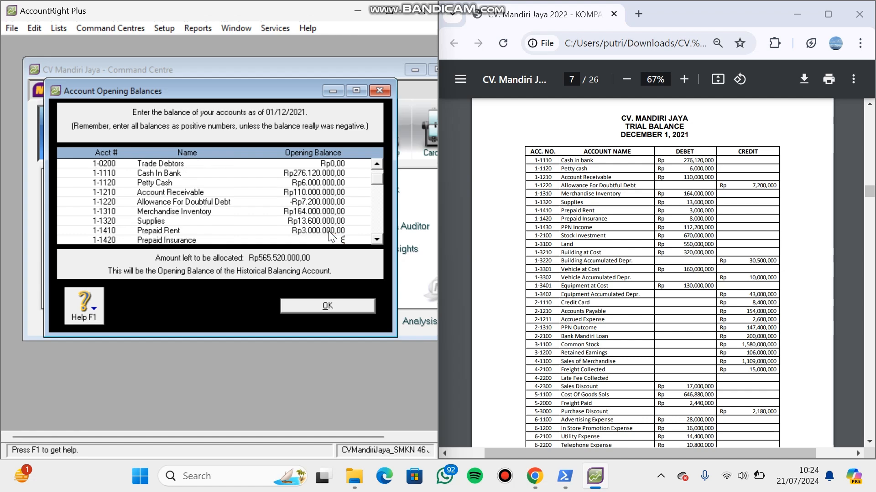
text(000.000)
key(Tab)
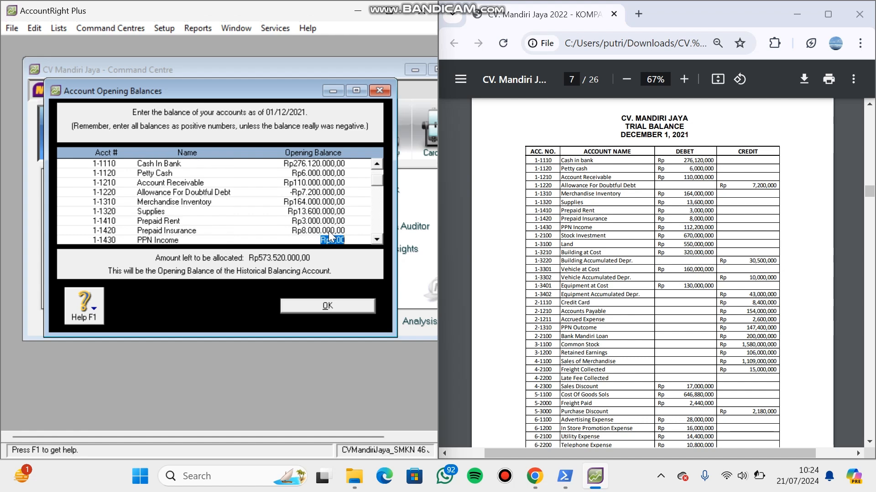
- Enter opening balances of Rp112.200.000 for PPN Income and Rp670.000.000 for account 1-2100, the stock investment
text(112.200.000,0)
key(Tab)
text(6)
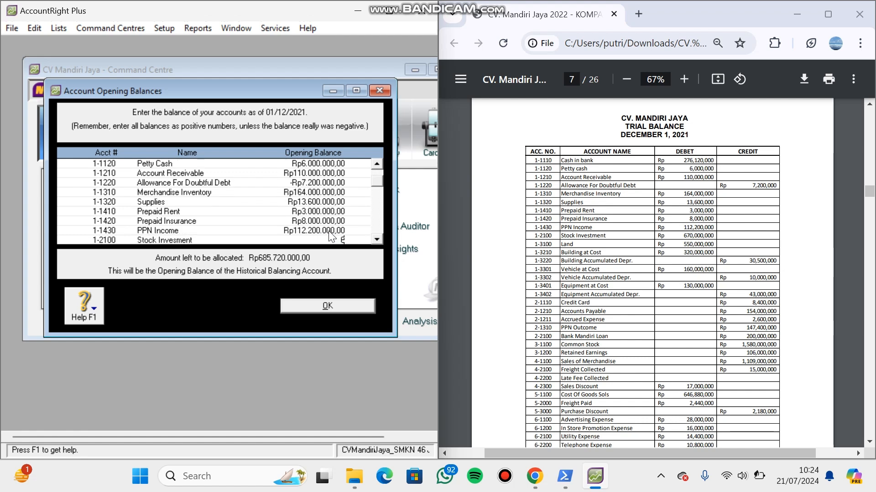
text(70000000)
key(Tab)
- Enter opening balances of Rp550.000.000 for Land and Rp320.000.000 for Building At Cost
text(550.00)
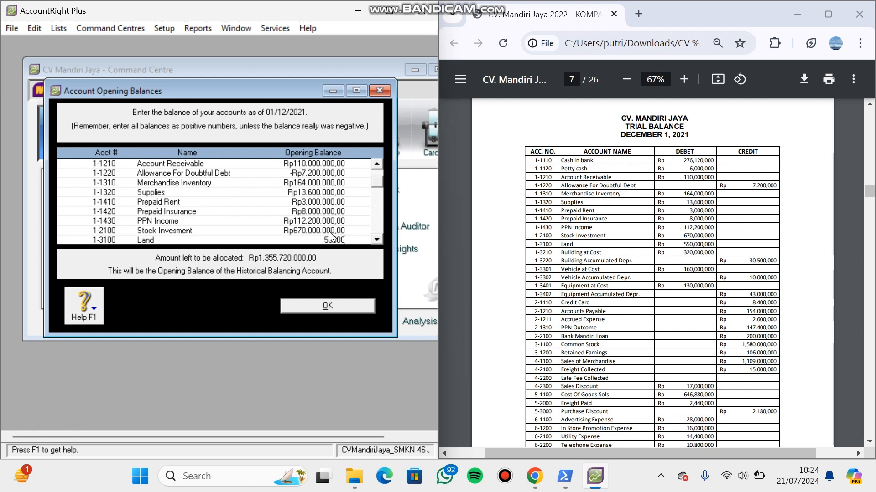
text(0.000)
key(Tab)
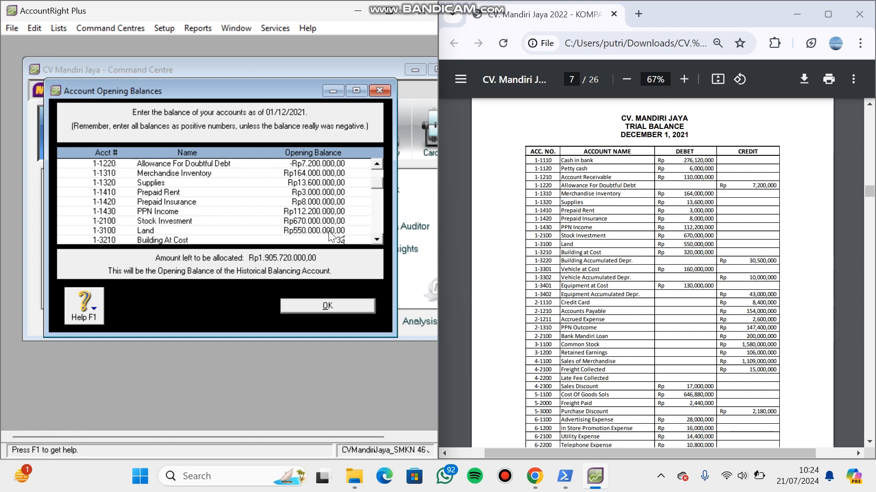
text(320.000.000)
key(Tab)
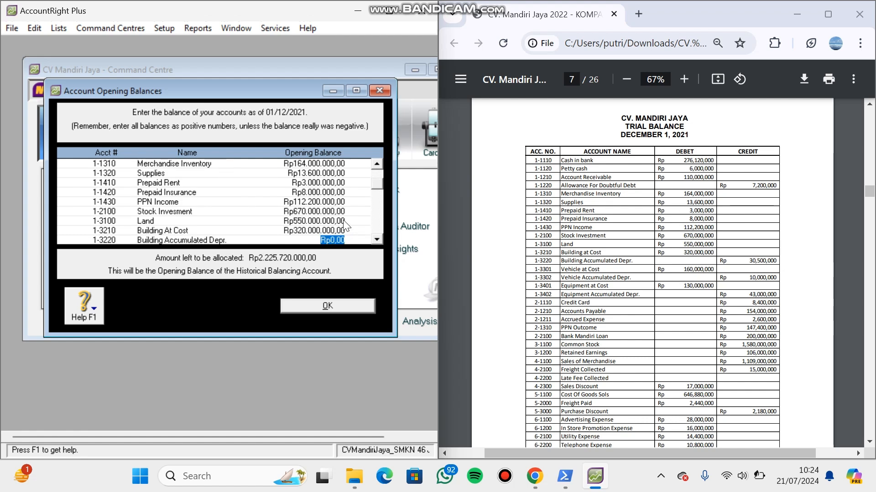
- Enter opening balances of -Rp30.500.000 for Building Accumulated Depr. and Rp160.000.000 for Vehicle At Cost
key(BackSpace)
text(-30500000)
key(Tab)
key(BackSpace)
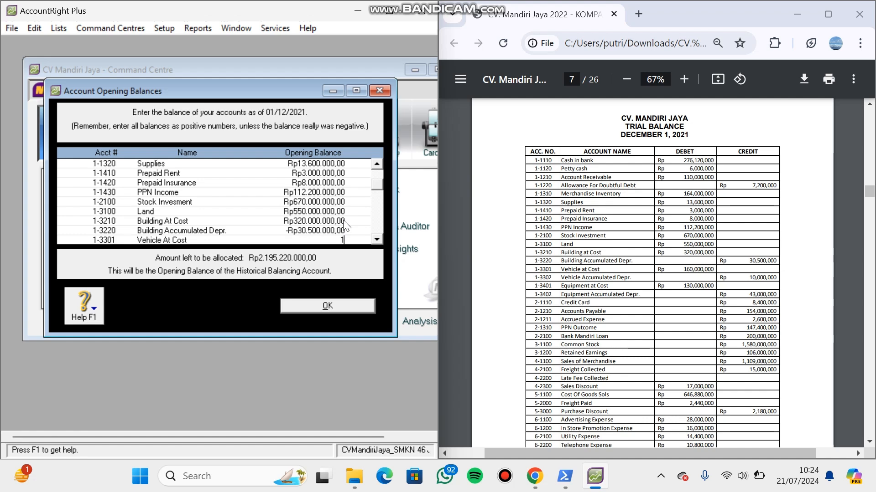
text(160.000.000)
key(Tab)
- Enter opening balances of -Rp10.000.000 for Vehicle Accumulated Depr. and Rp130.000.000 for Equipment At Cost
key(BackSpace)
text(-Rp10.000.)
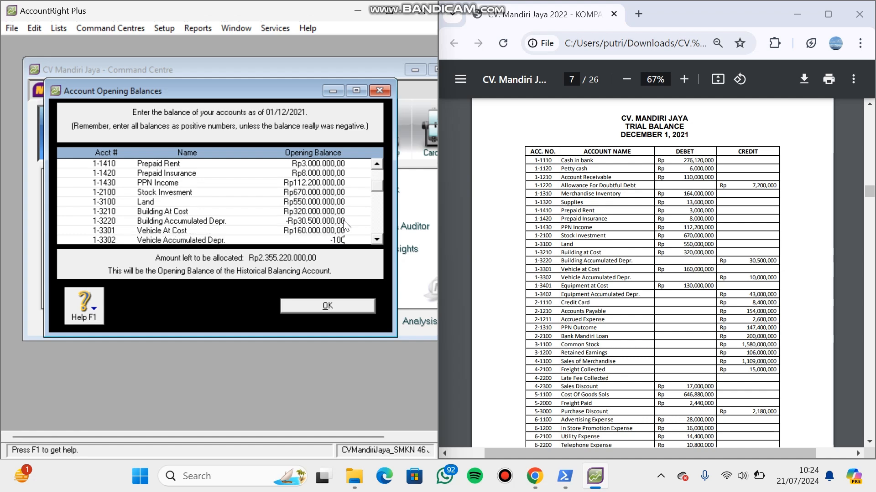
text(000000)
key(Tab)
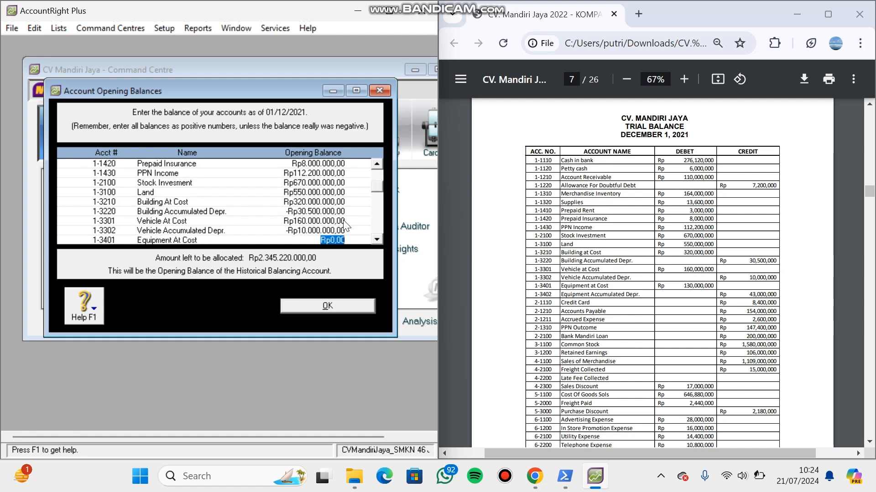
text(1)
text(30.000.000)
key(Tab)
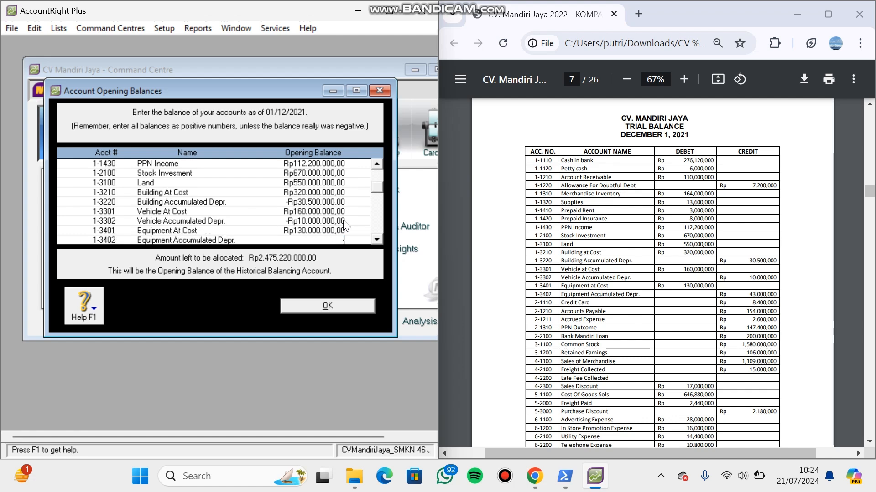
- Enter opening balances of -Rp43.000.000 for Equipment Accumulated Depr. and Rp8.400.000 for the Credit Card liability
text(-Rp43.000.000)
key(Tab)
key(Tab)
key(Tab)
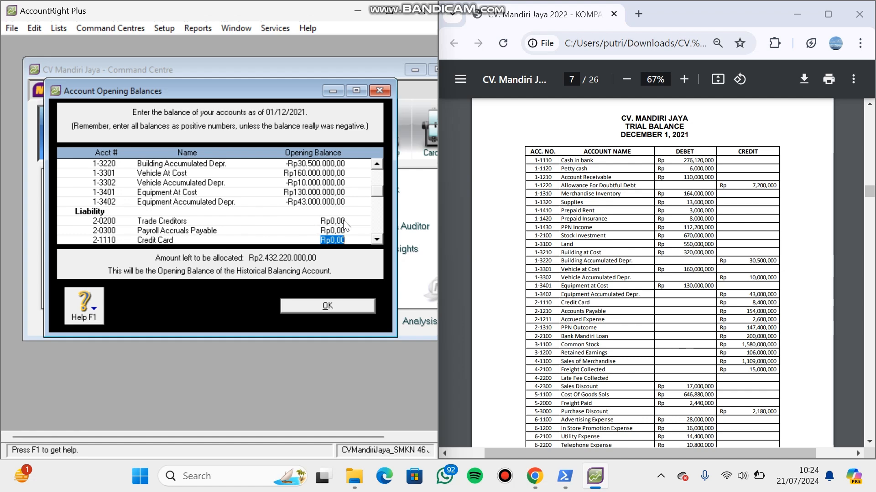
text(8400000)
key(Tab)
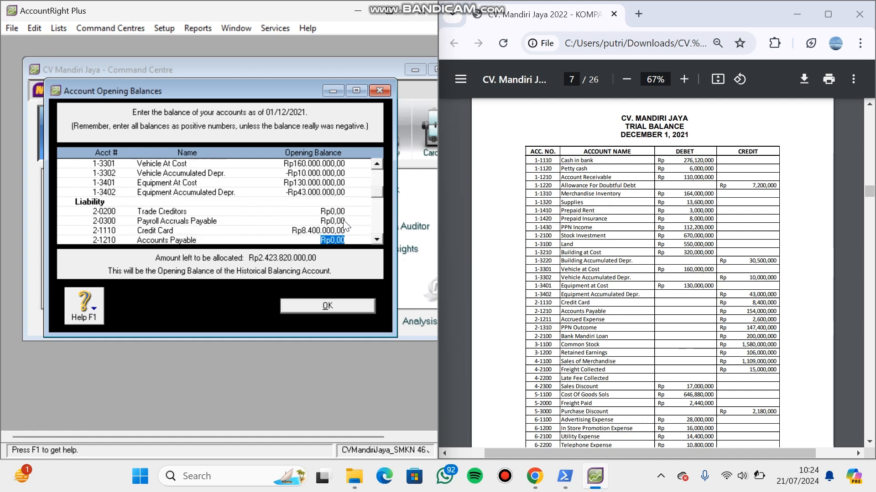
- Enter opening balances of Rp154.000.000 for Accounts Payable and Rp2.600.000 for Accrued Expense
text(154000000)
key(Tab)
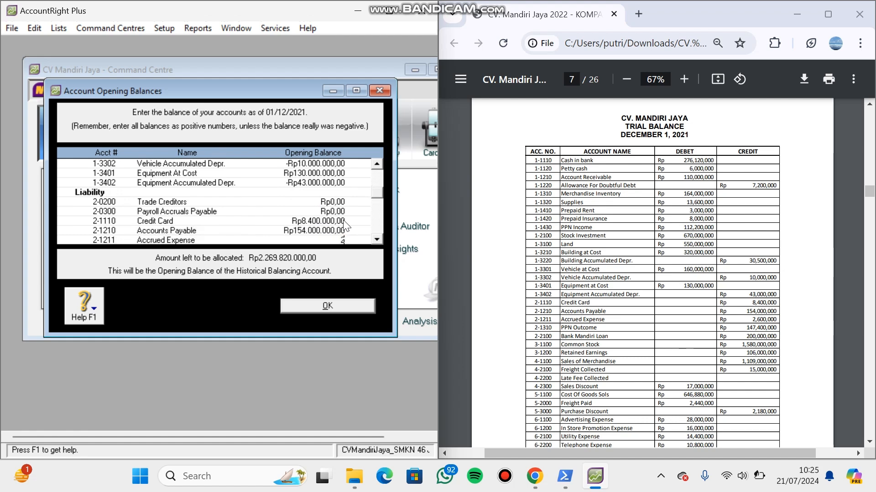
text(2600000)
key(Tab)
key(Tab)
key(Tab)
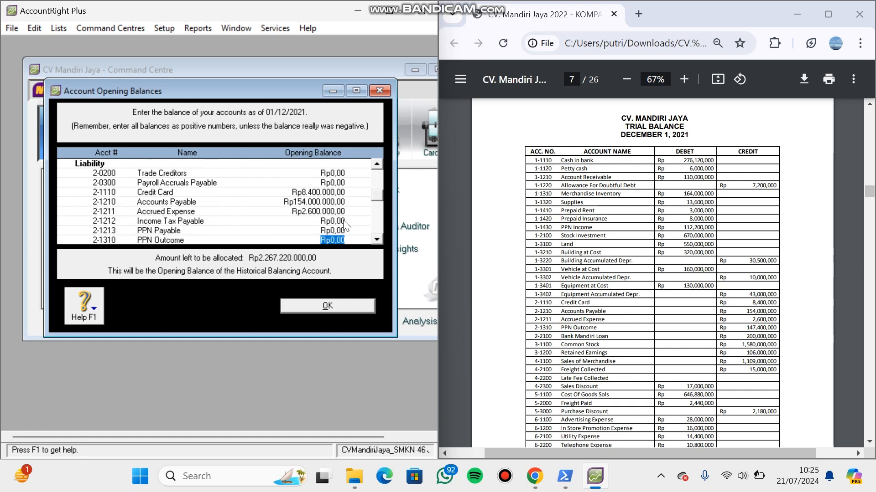
- Enter opening balances of Rp147.400.000 for PPN Outcome and Rp200.000.000 for Bank Mandiri Loan
text(147400000)
key(Tab)
text(200.000.00)
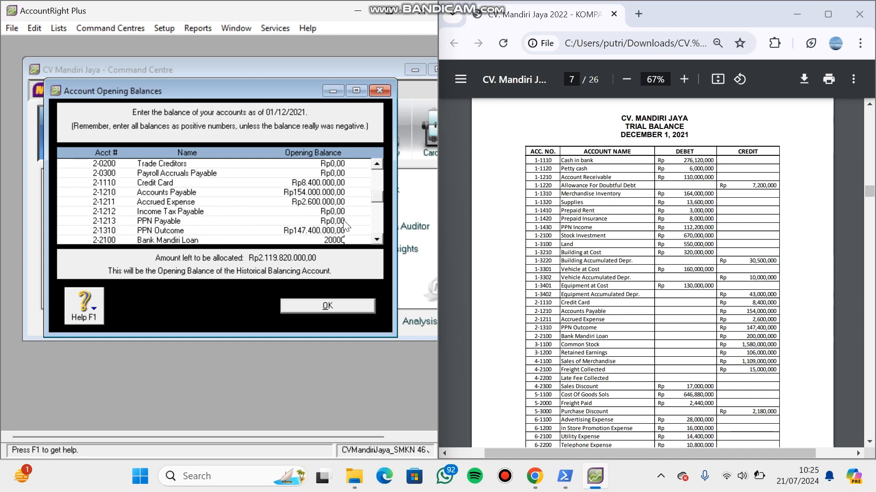
text(0000)
key(Tab)
text(1)
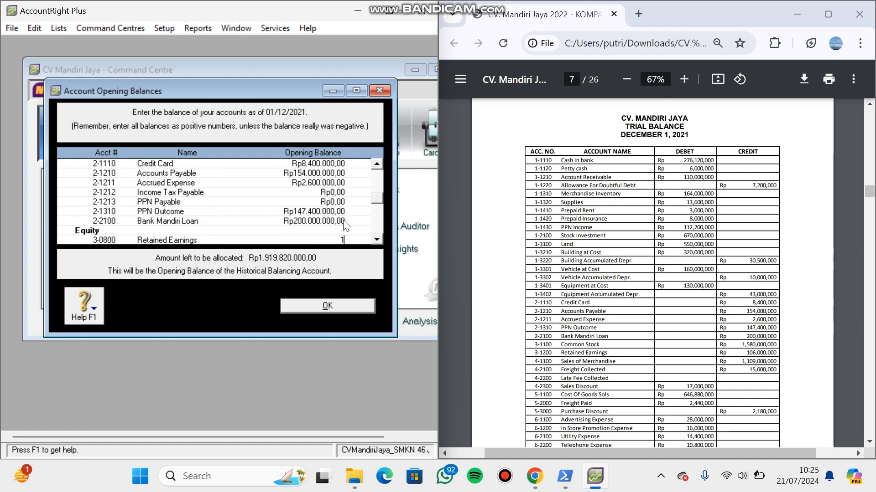
text(580000)
key(BackSpace)
key(BackSpace)
key(BackSpace)
key(BackSpace)
key(BackSpace)
key(BackSpace)
key(BackSpace)
- Enter opening balances of Rp1.580.000.000 for Common Stock and Rp106.000.000 for Retained Earnings, account 3-1200
key(Tab)
key(Tab)
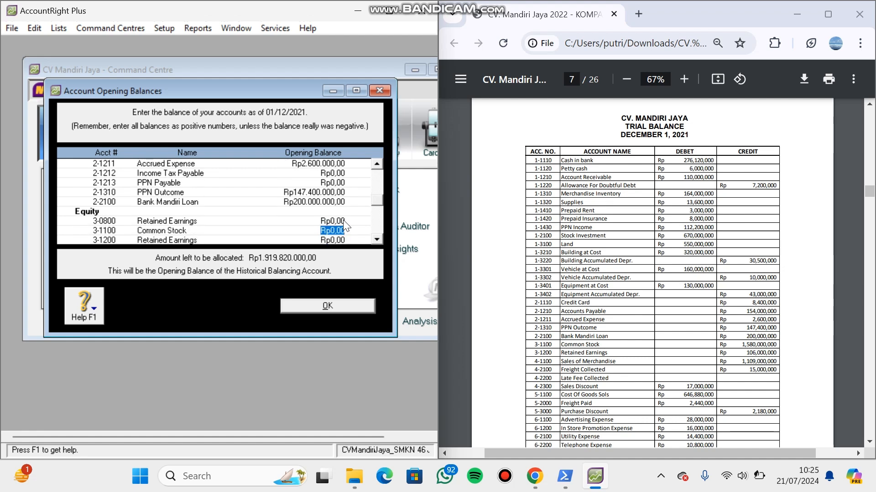
text(1580000000)
key(Tab)
text(1)
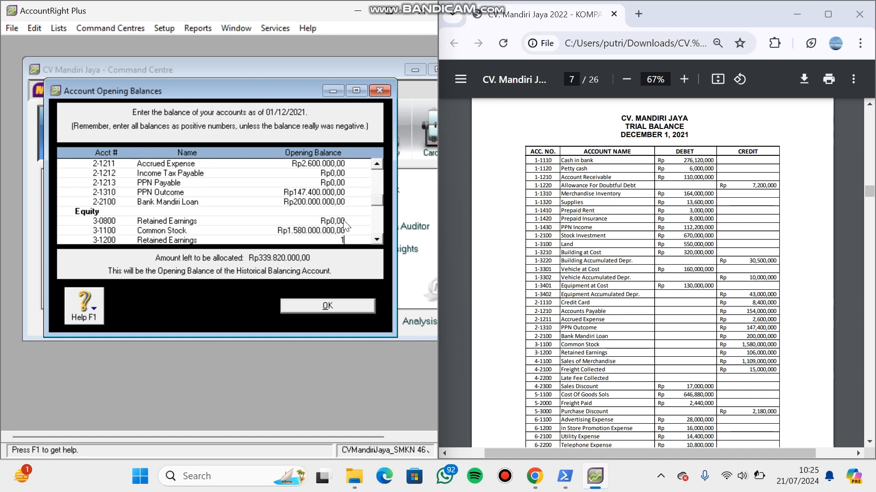
text(06.000.000)
key(Tab)
- Enter opening balances of Rp1.109.000.000 for Sales Of Merchandise and Rp15.000.000 for Freight Collected
text(1.109.00)
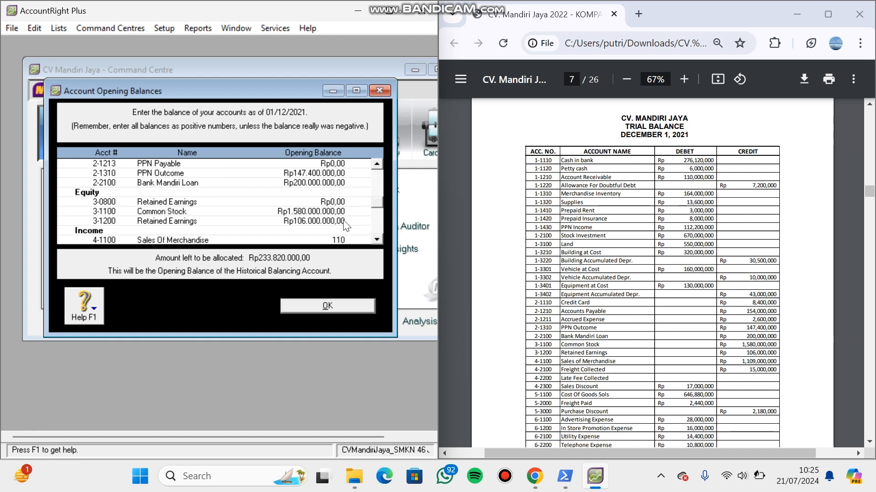
text(0.000)
key(Tab)
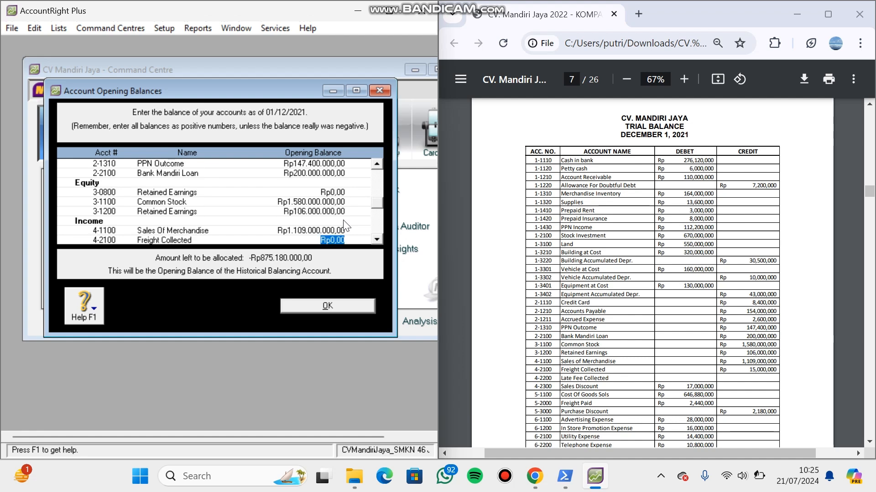
text(15.)
text(000.000)
key(Tab)
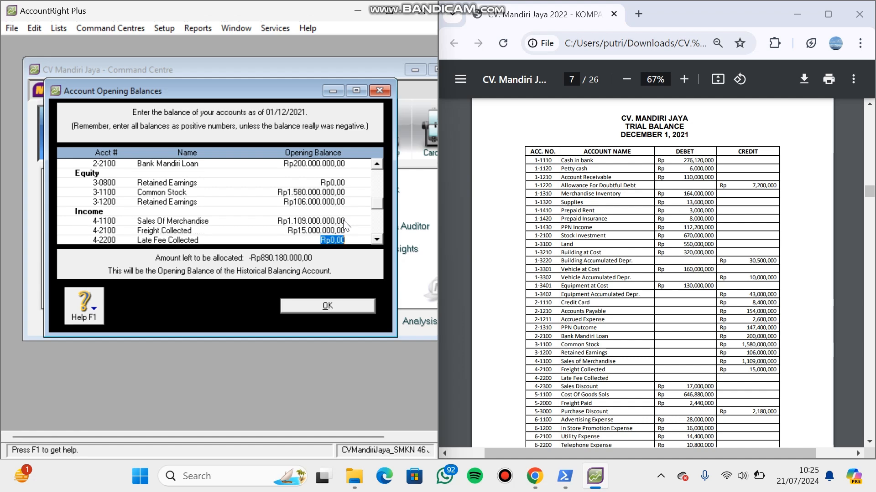
- Enter an opening balance of -Rp17.000.000 for Sales Discount, leaving Late Fee Collected empty
key(Tab)
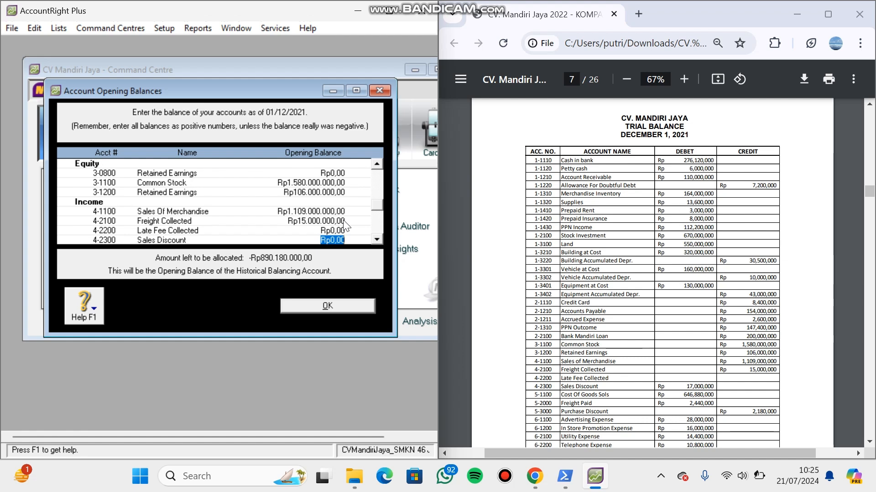
key(BackSpace)
text(-Rp17.000.00)
text(0)
key(Tab)
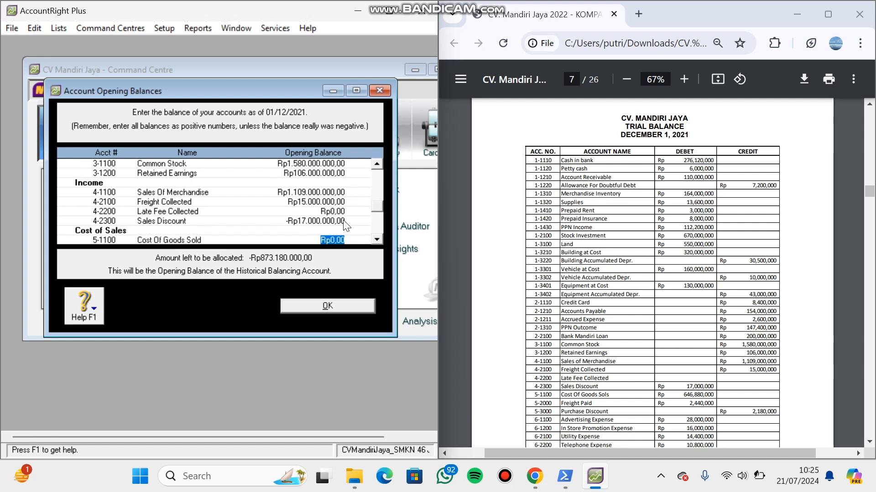
- Enter opening balances of Rp646.880.000 for Cost Of Goods Sold and Rp2.440.000 for Freight Paid
text(646.880.)
text(0000)
key(Tab)
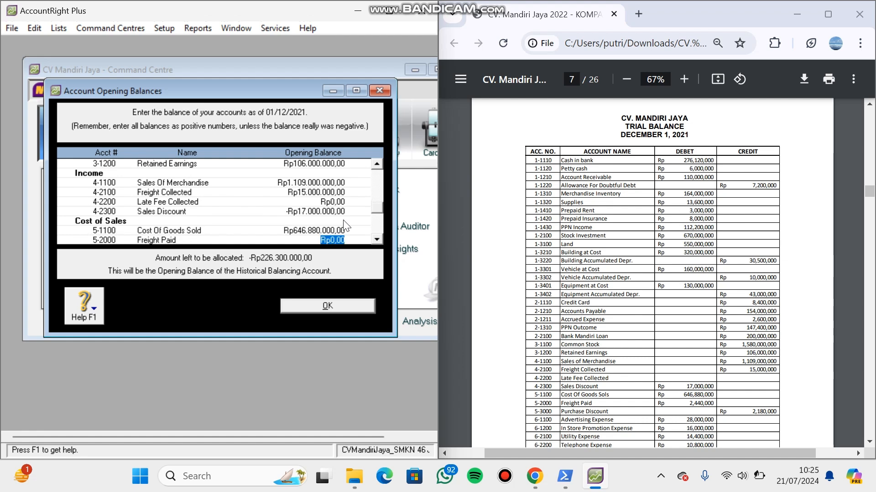
text(2.44)
text(0.000)
key(Tab)
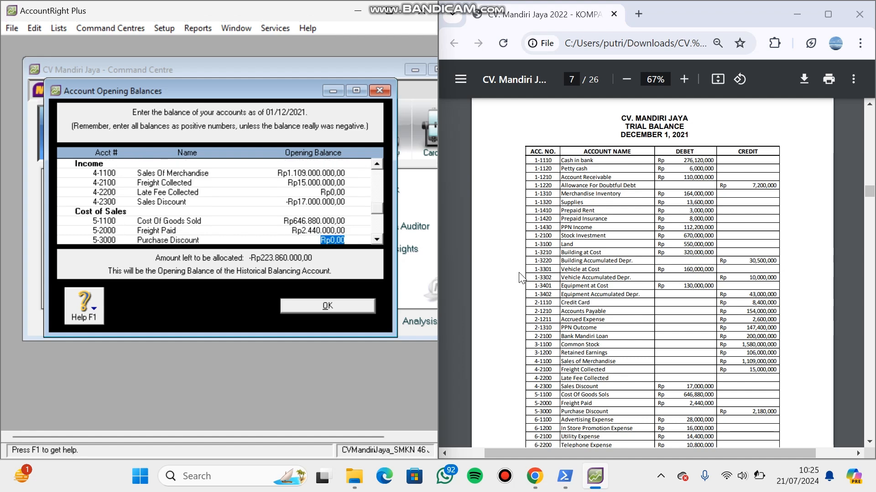
- Enter a negative opening balance of -Rp2.180.000 for Purchase Discount
click(870, 442)
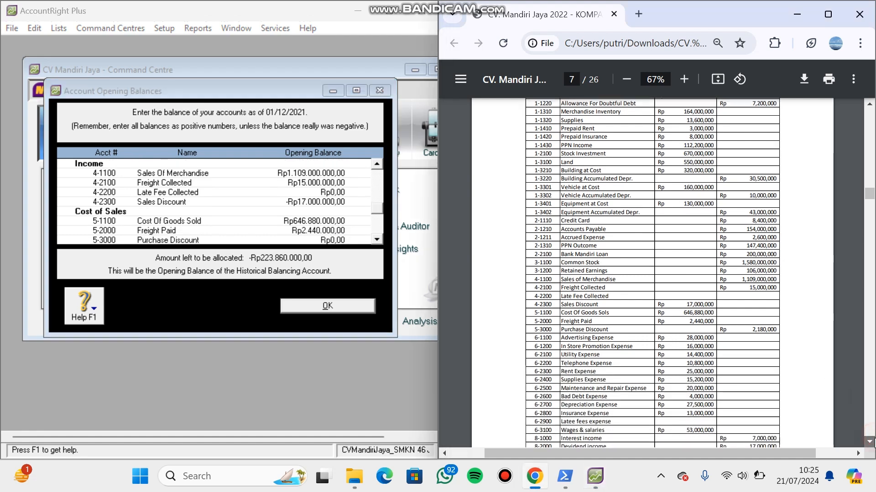
click(335, 240)
key(Right)
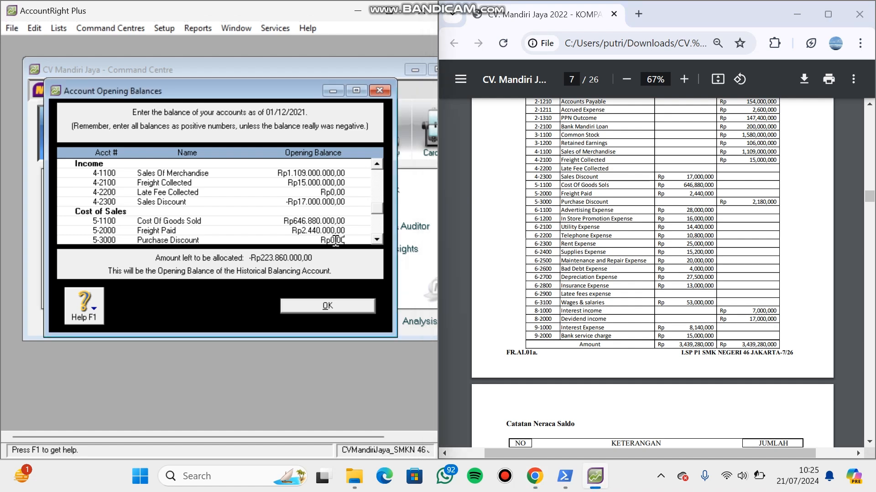
key(BackSpace)
key(BackSpace)
key(BackSpace)
key(BackSpace)
key(BackSpace)
key(BackSpace)
text(2180000)
key(Left)
key(Left)
key(Left)
key(Left)
key(Left)
key(Left)
key(Tab)
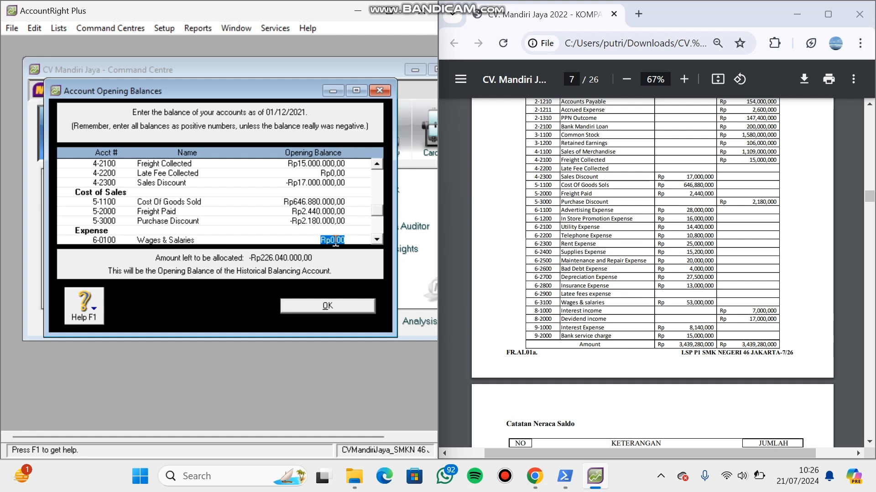
- Enter opening balances of Rp28.000.000 for Advertising Expense and Rp16.000.000 for In Store Promotion Expense
key(Tab)
key(Tab)
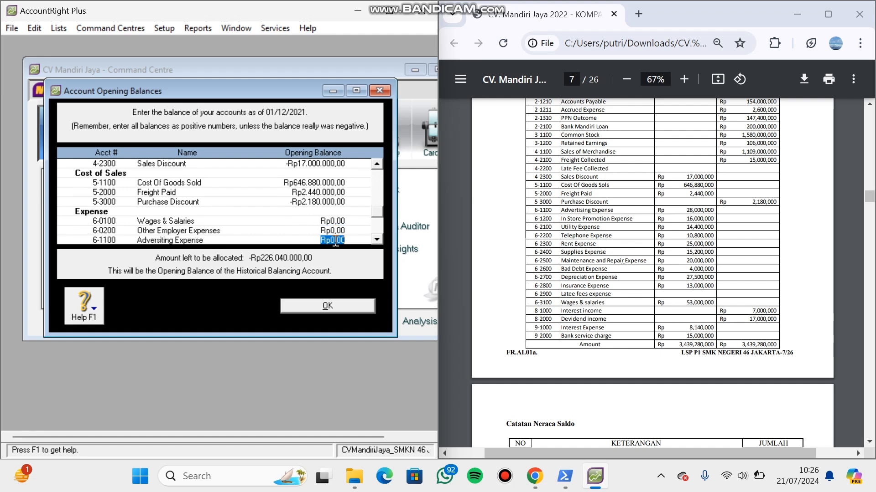
text(28000000)
key(Tab)
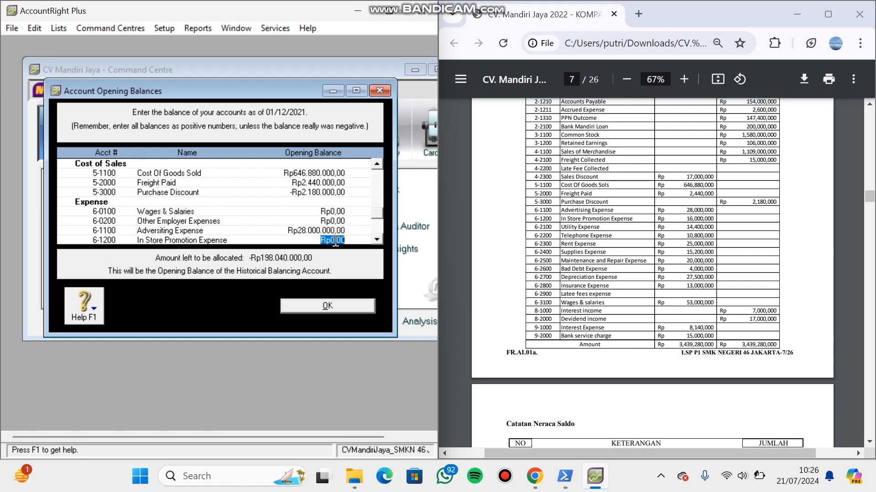
text(16.000.000)
- Enter opening balances of Rp14.400.000 for Utility Expense and Rp10.800.000 for Telephone Expense
key(Tab)
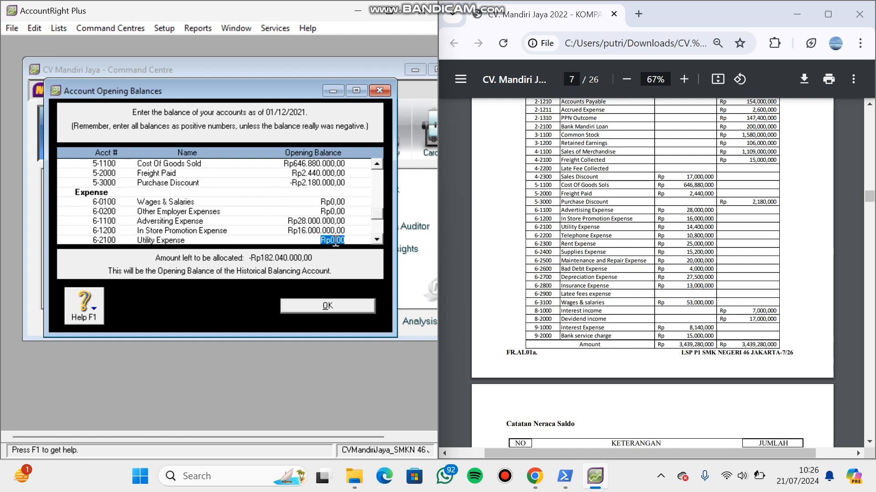
text(14.4)
text(00.000)
key(Tab)
text(10.)
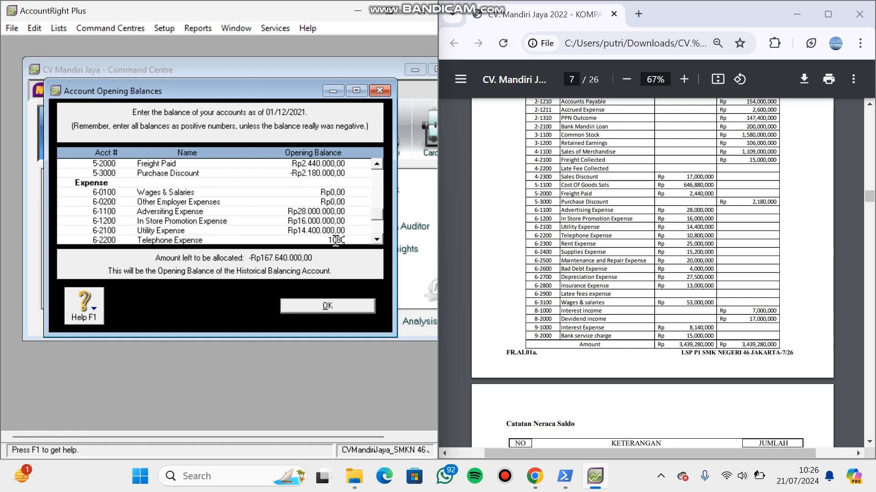
text(800.000)
- Enter opening balances of Rp25.000.000 for Rent Expense and Rp15.200.000 for Supplies Expense
key(Tab)
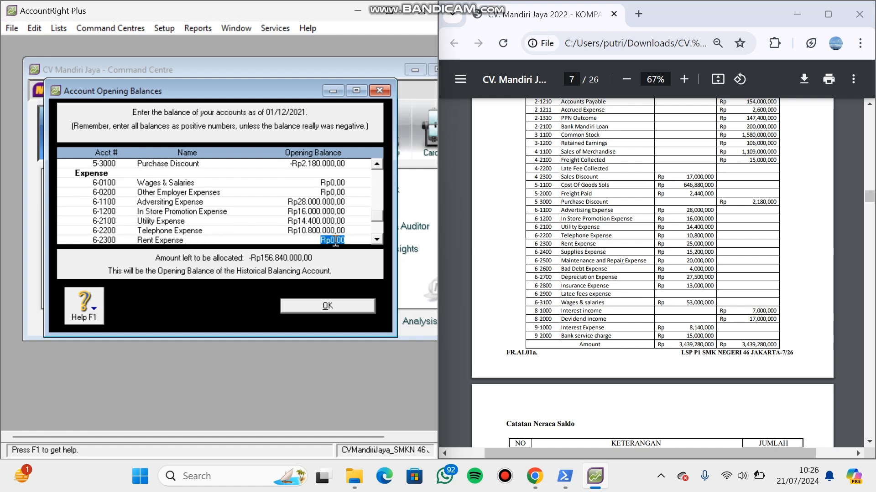
text(25000000)
key(Tab)
text(1)
text(5.2)
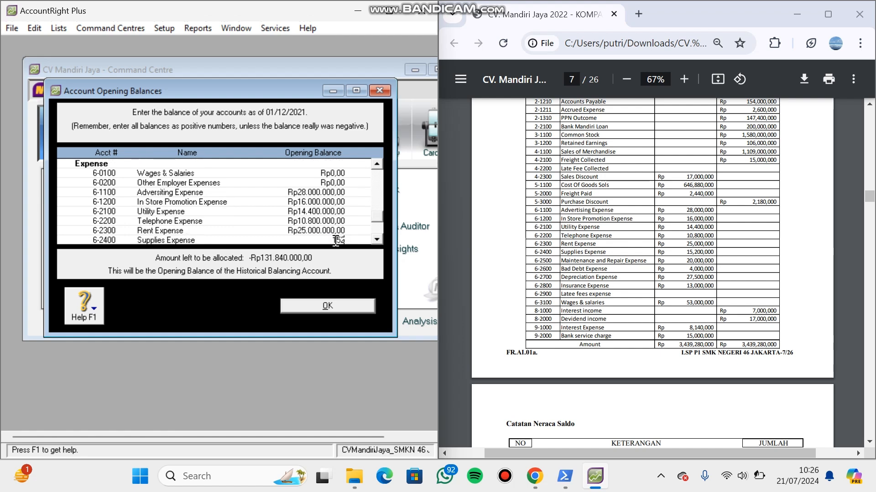
text(00.000)
- Enter opening balances of Rp20.000.000 for Maintenance And Repair Expense and Rp4.000.000 for Bad Debt Expense
key(Tab)
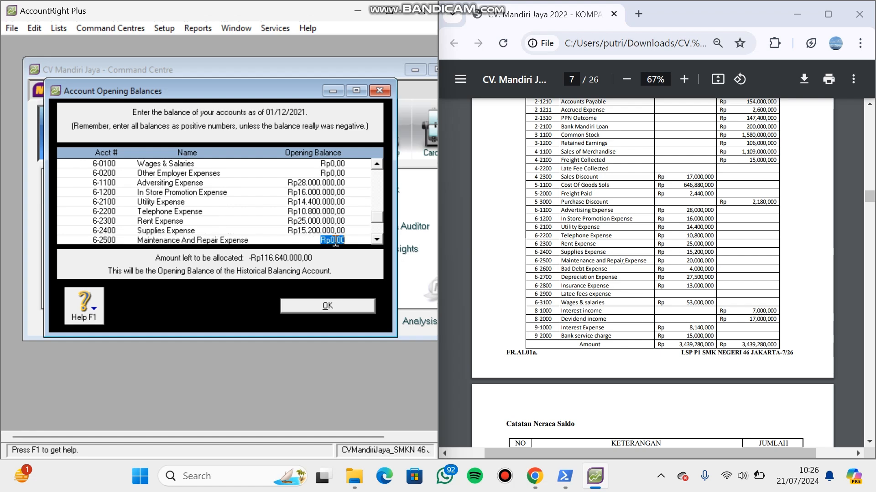
text(20.000.000)
key(Tab)
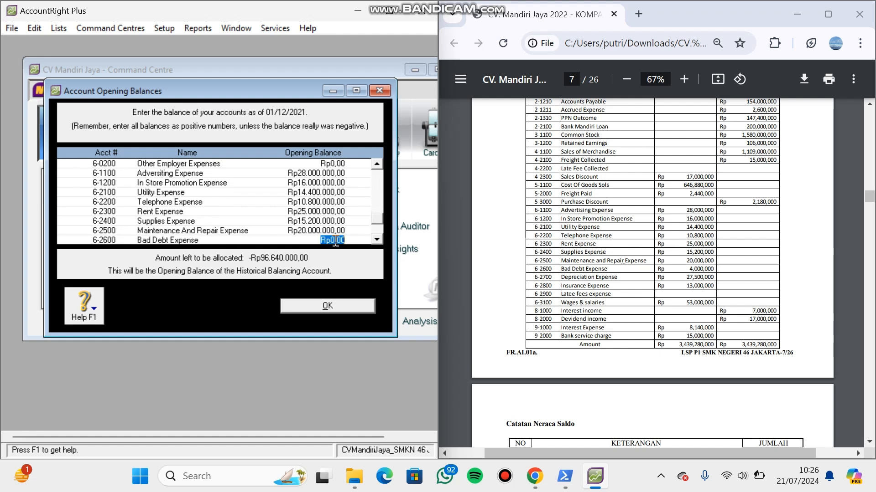
text(4000000)
key(Tab)
- Enter opening balances of Rp27.500.000 for Depreciation Expense and Rp13.000.000 for Insurance Expense
text(27.500)
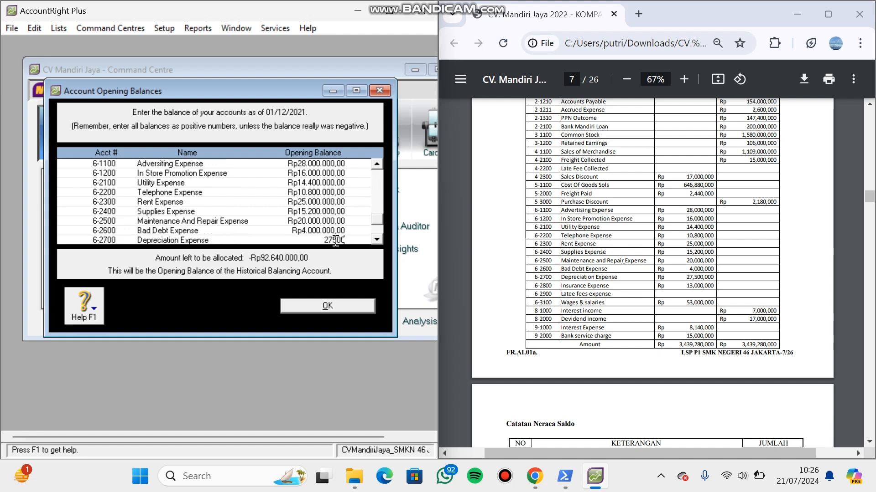
text(.000)
key(Tab)
text(13.)
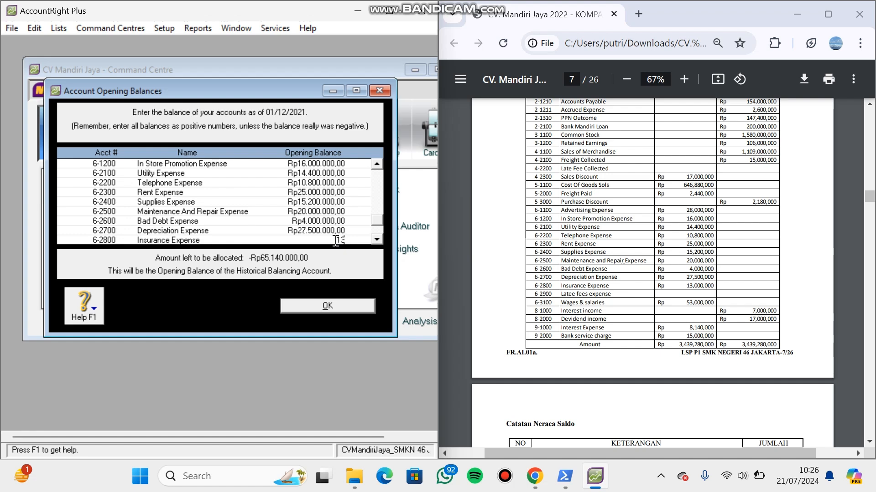
text(000.000)
key(Tab)
key(Tab)
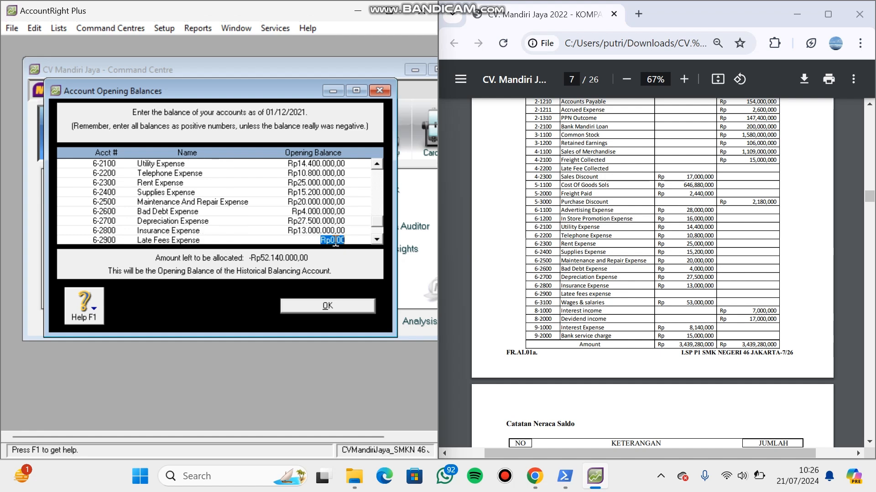
- Enter opening balances of Rp53.000.000 for Wages & Salaries, account 6-3100, and Rp7.000.000 for Interest Income
text(53.000.)
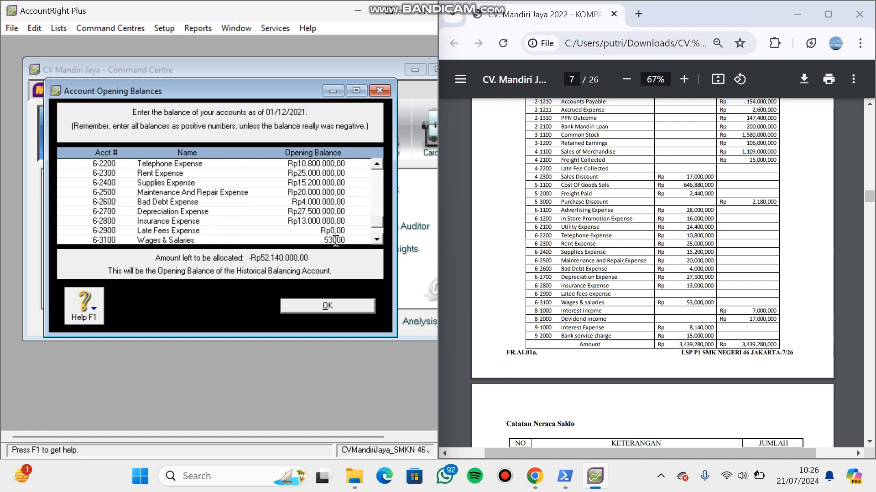
text(000)
key(Tab)
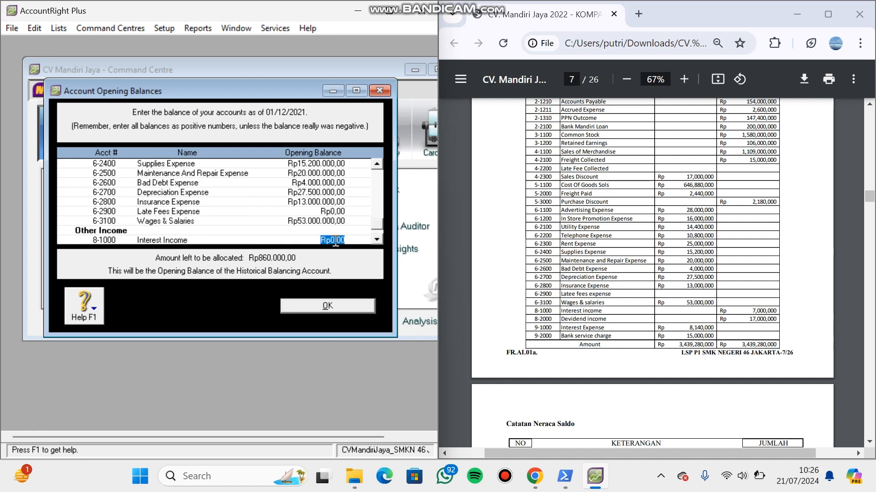
text(7.000.000)
key(Tab)
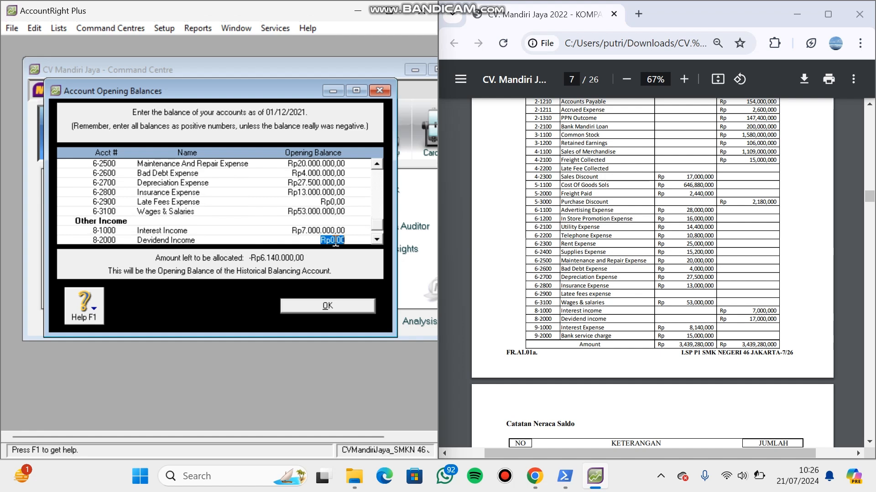
- Enter opening balances of Rp17.000.000 for Devidend Income and Rp8.140.000 for Interest Expense
text(17000000)
key(Tab)
text(8.140.000)
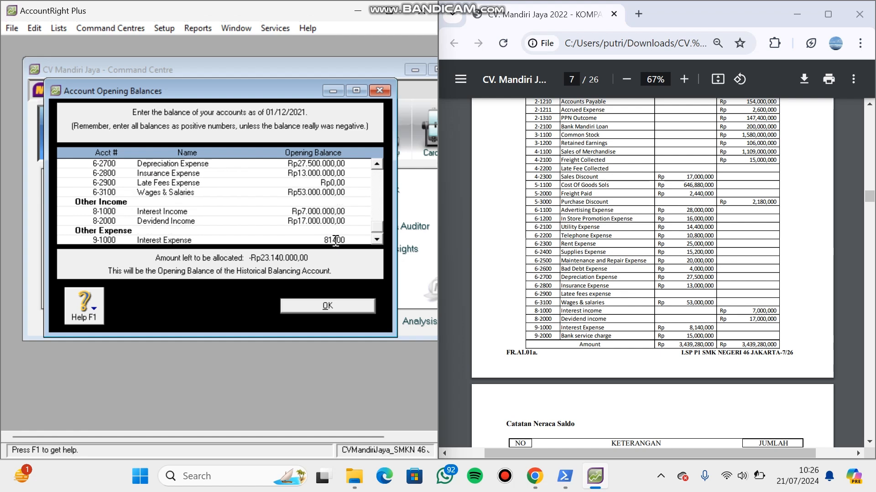
key(Tab)
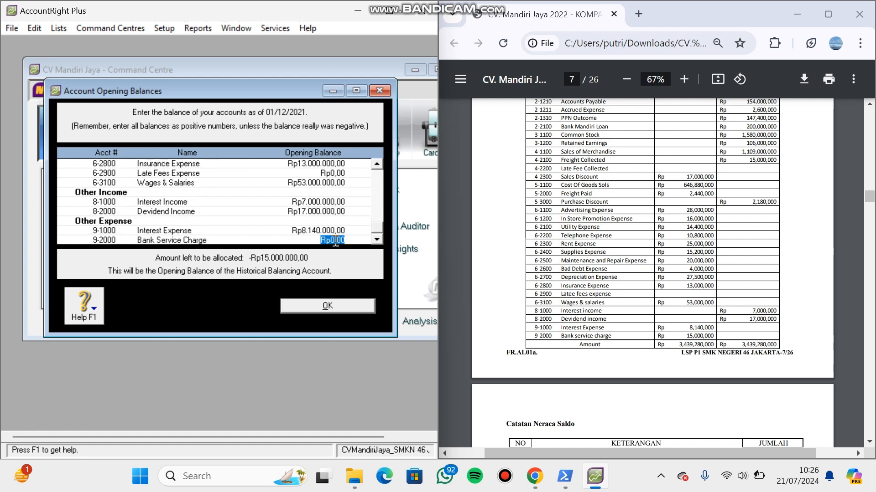
- Enter an opening balance of Rp15.000.000 for Bank Service Charge and accept the account opening balances
text(15000000)
key(Tab)
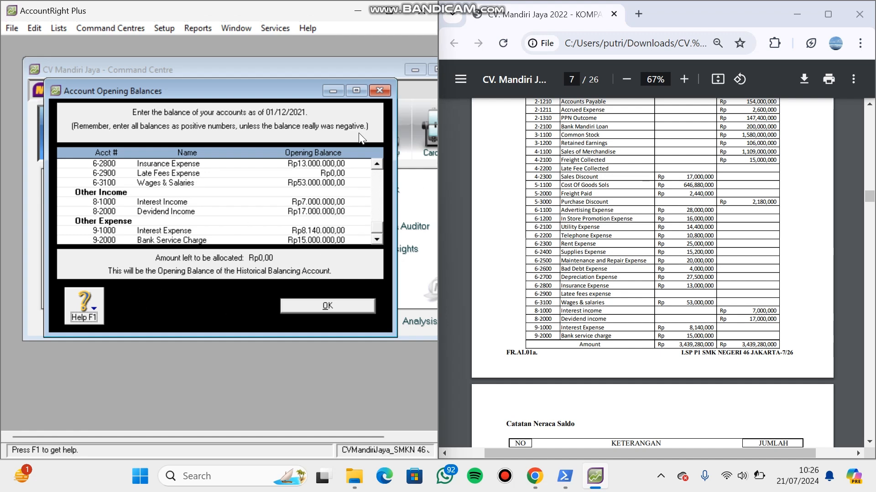
click(351, 306)
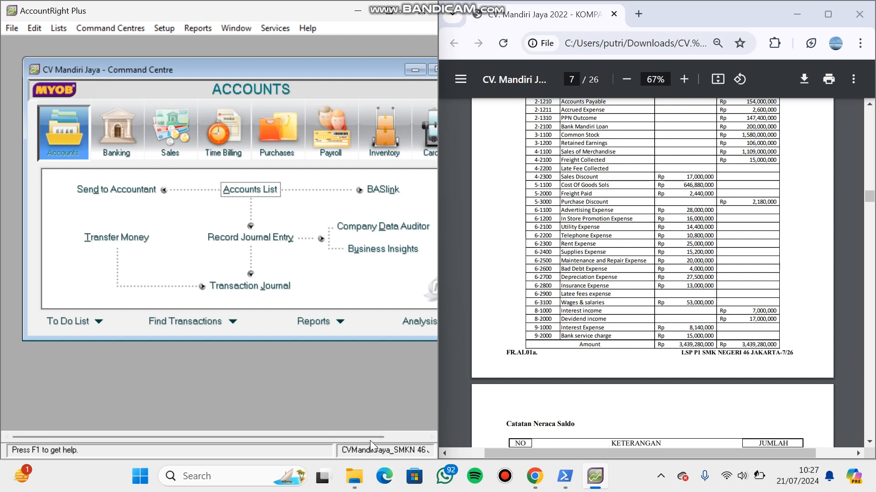
- Open the cards list, bring up the Daftar Customer table in the PDF, and start a new customer card
drag(370, 437, 384, 437)
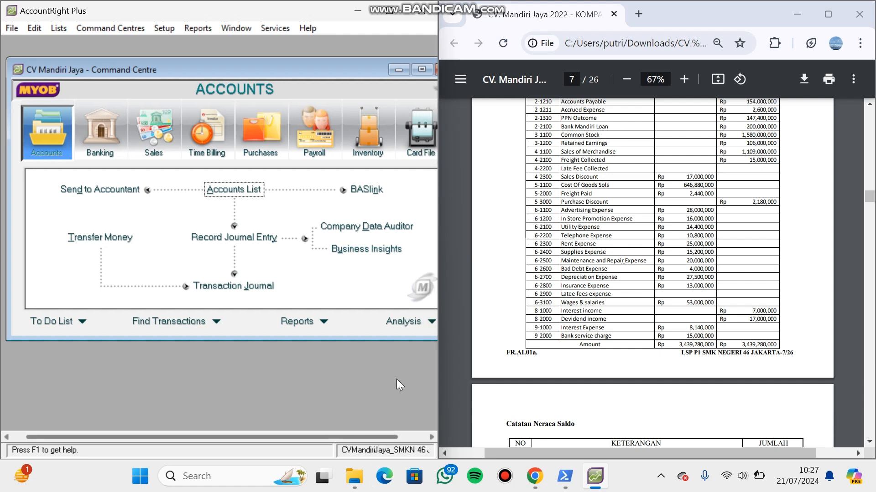
click(419, 132)
click(247, 194)
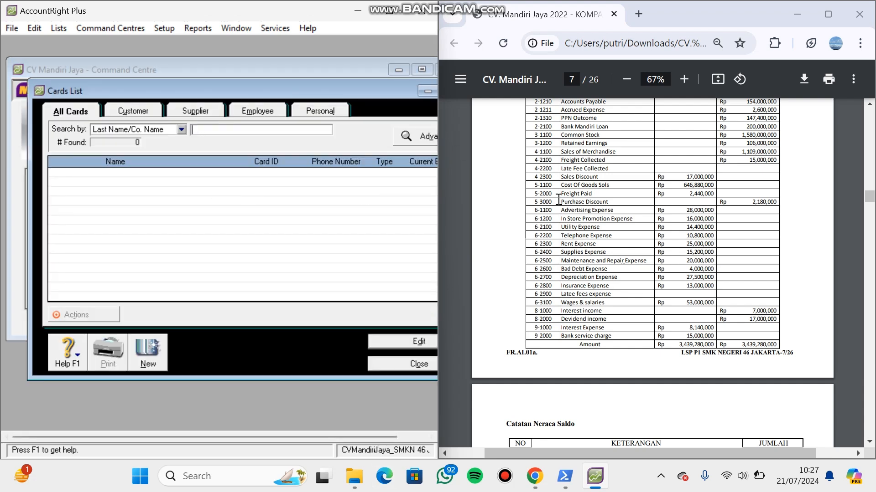
click(869, 441)
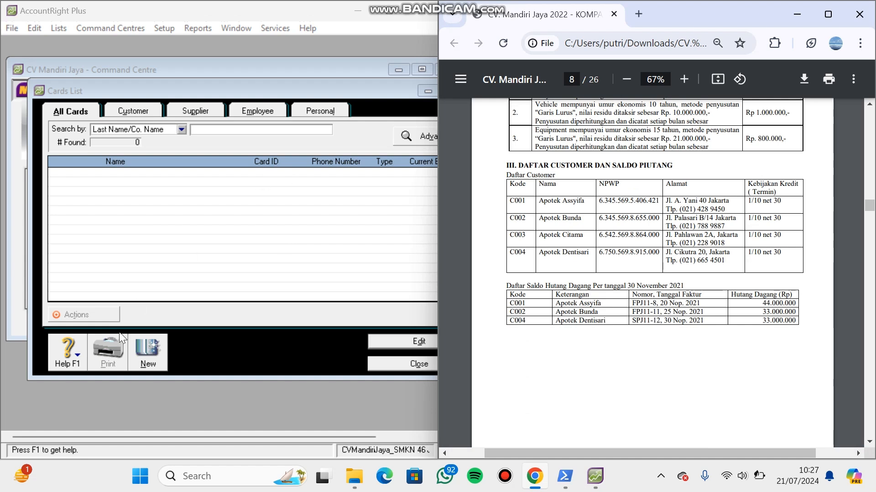
click(149, 359)
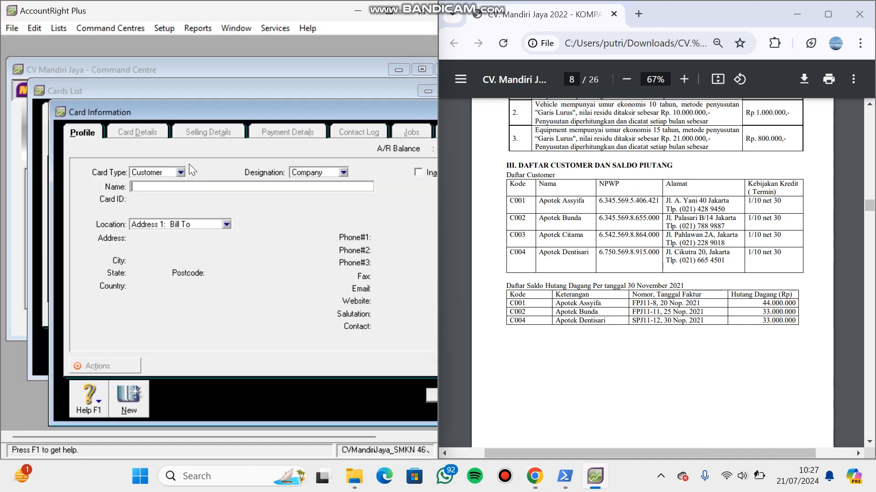
- Name the new customer card Apotek Assyifa and set its card ID to C001
text(A)
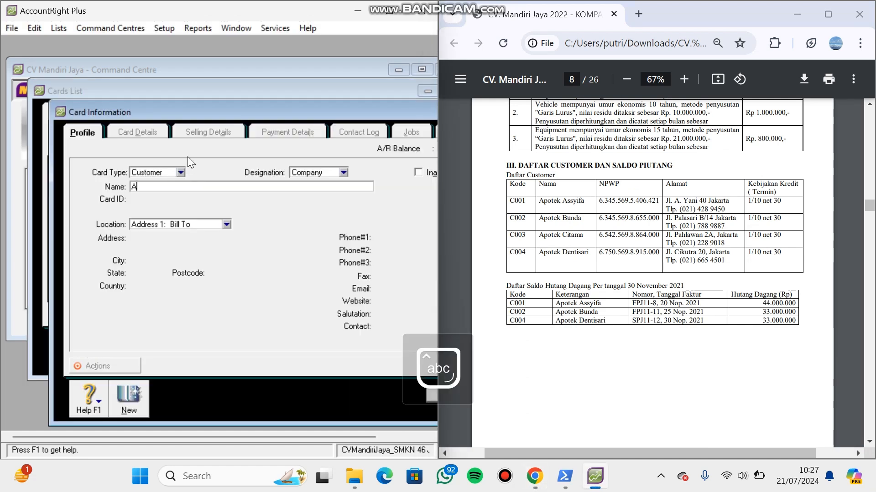
text(potek Asy)
text(ssy)
text(ifa)
key(Tab)
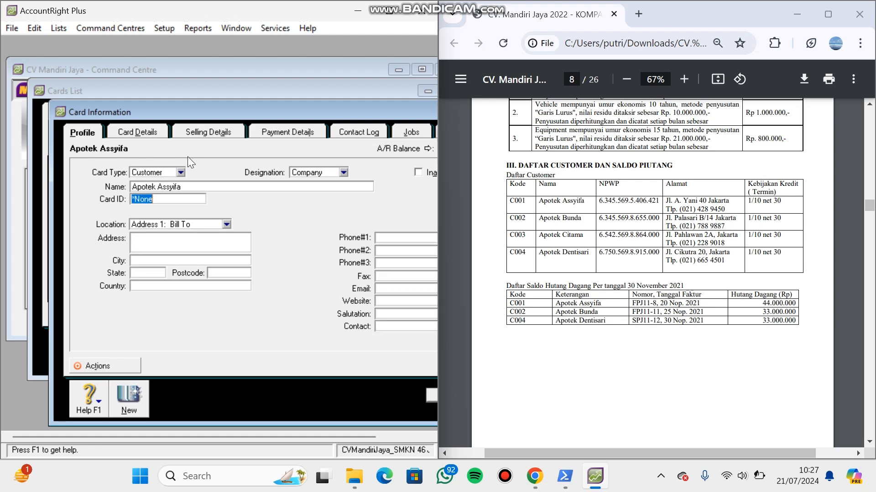
text(C001)
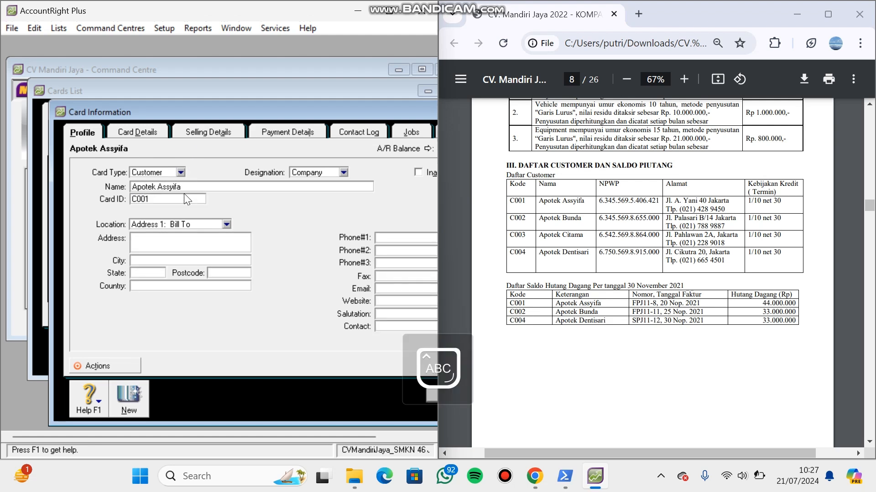
- Fill in the street address and city of customer C001 from the PDF's customer table
click(179, 239)
key(Caps_Lock)
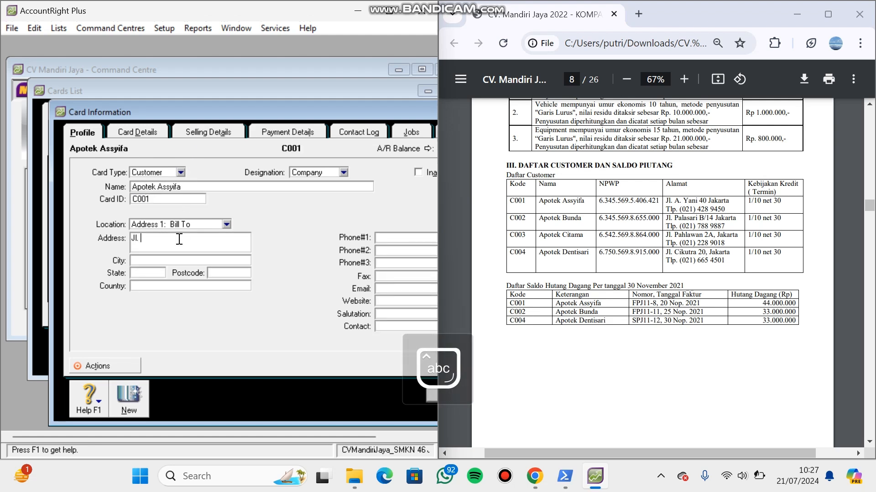
click(147, 239)
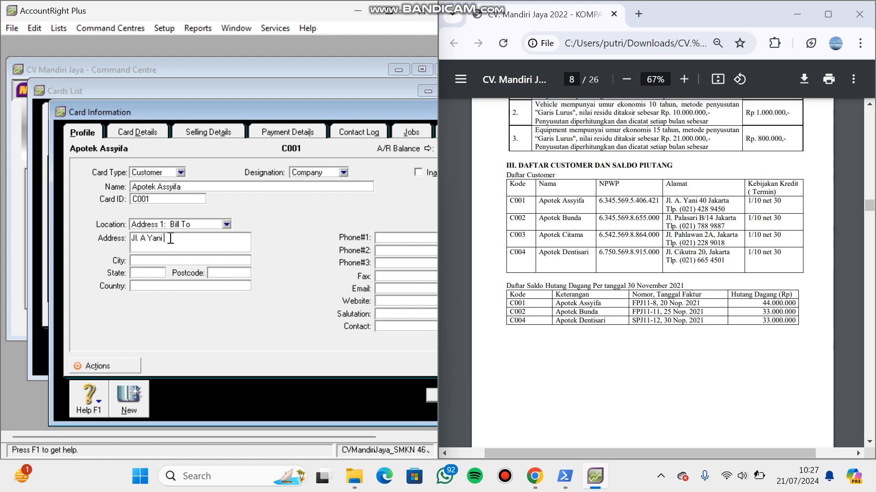
click(168, 259)
key(Caps_Lock)
text(J)
key(Caps_Lock)
text(akarta)
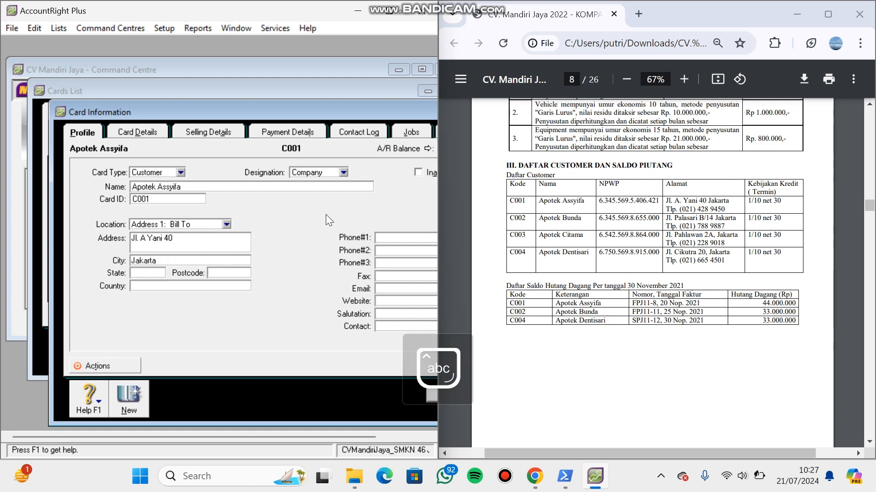
- Enter the primary phone number of customer C001 from the PDF's customer table
click(384, 239)
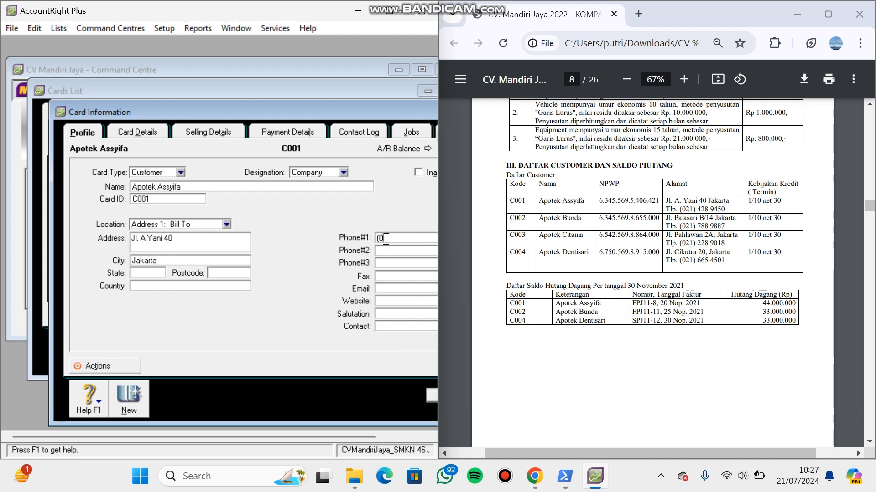
- Set Apotek Assyifa's selling terms to In a Given # of Days, 10 discount days, 30 balance due days, following 1/10 net 30, and save the card
click(218, 132)
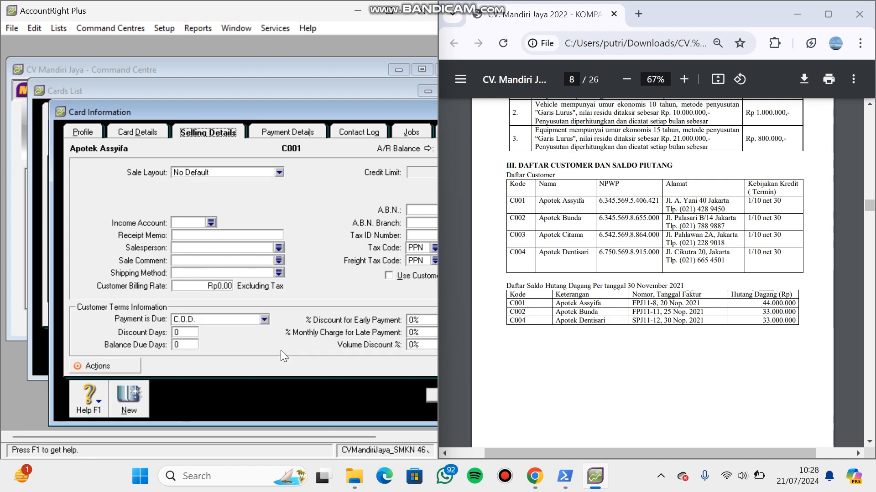
click(269, 317)
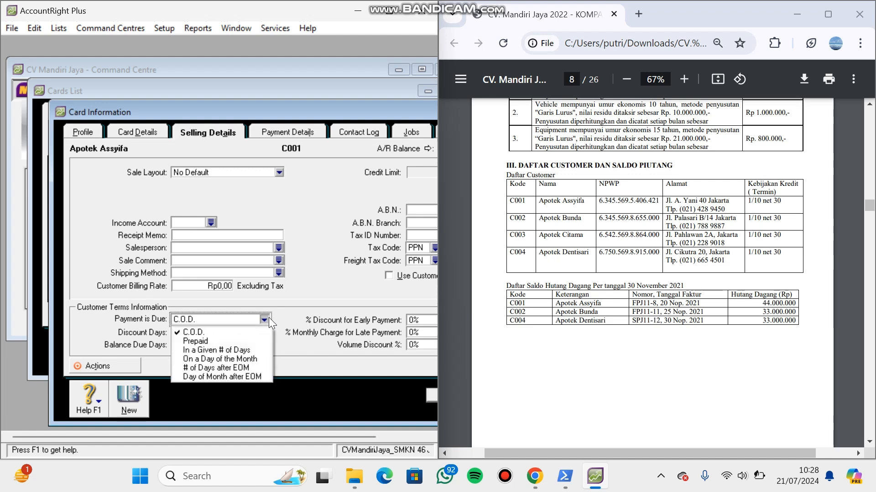
click(212, 349)
click(184, 332)
key(BackSpace)
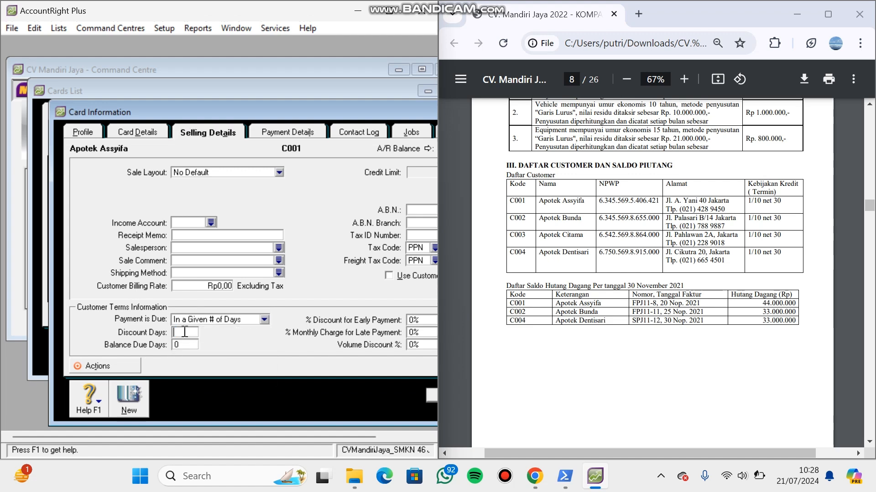
text(10)
click(187, 345)
key(BackSpace)
text(30)
click(414, 321)
click(426, 398)
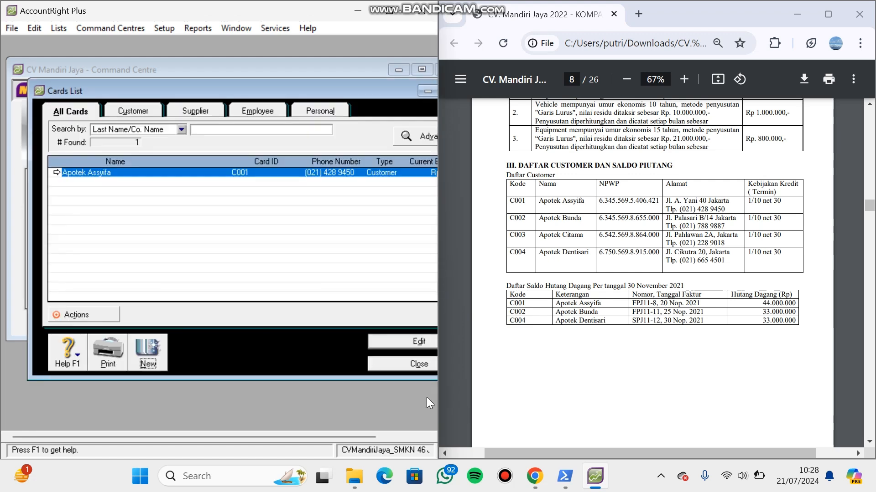
- Create a new customer card named Apotek Bunda with card ID C002
click(145, 352)
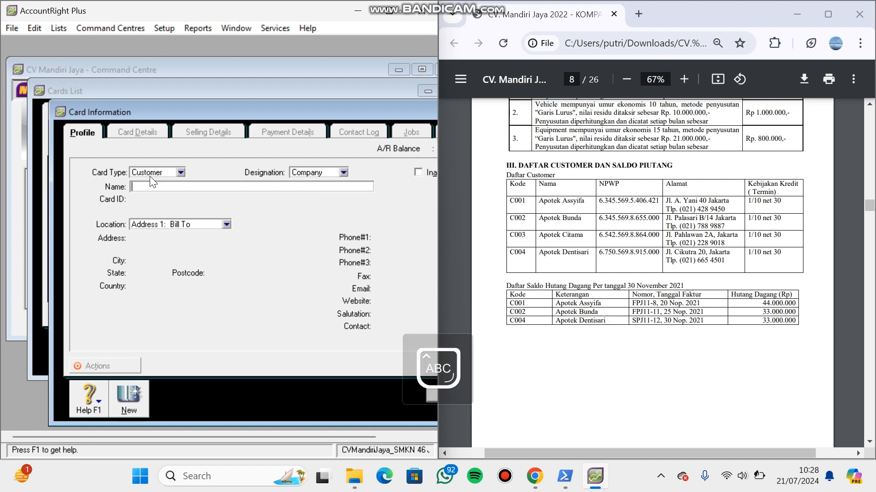
text(Apotek Bunda)
key(Tab)
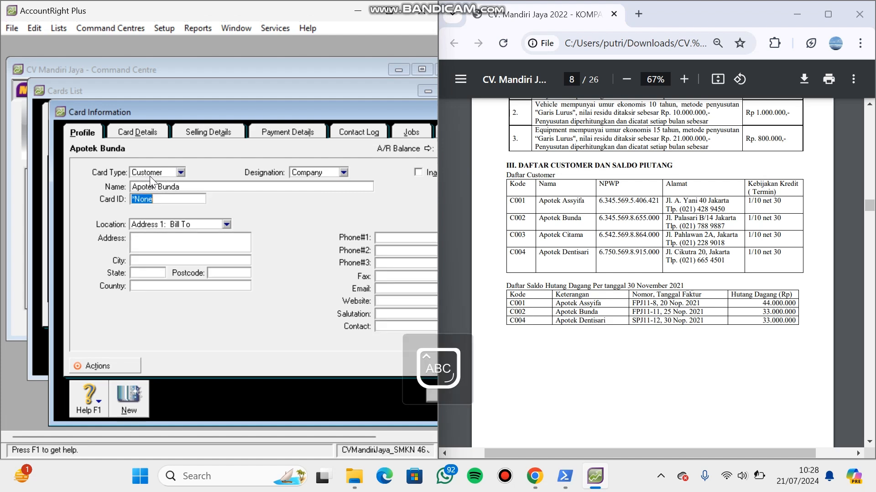
text(C002)
key(Tab)
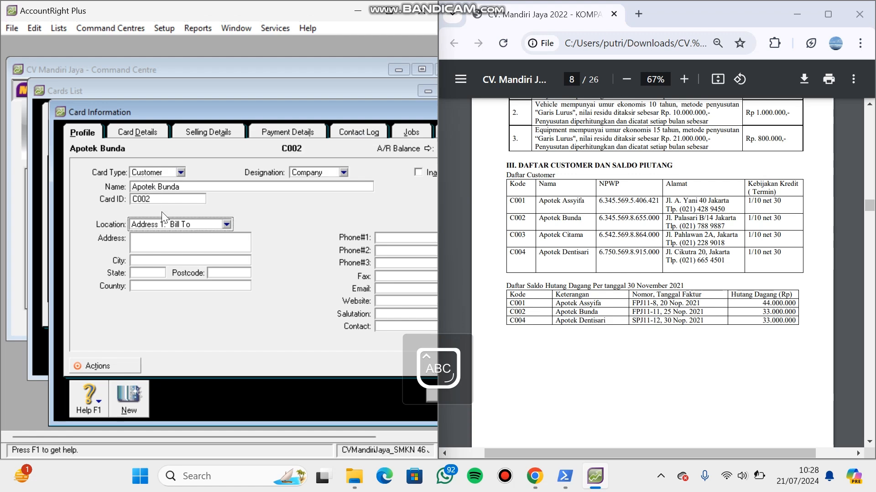
- Fill in the street address and city of customer C002 from the PDF's customer table
key(Tab)
text(J)
key(Caps_Lock)
text(l.)
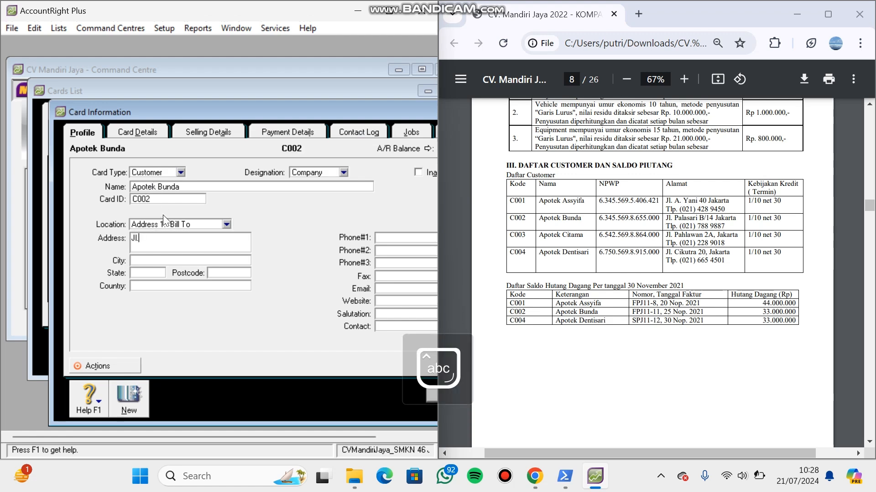
text( Palasari)
key(Caps_Lock)
click(166, 256)
text(J)
key(Caps_Lock)
text(akarta)
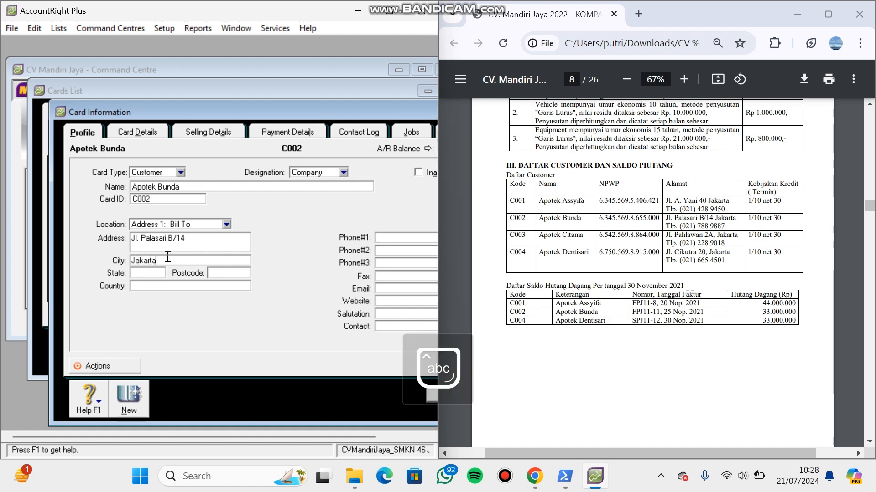
- Enter the primary phone number listed for Apotek Bunda in the PDF
click(380, 234)
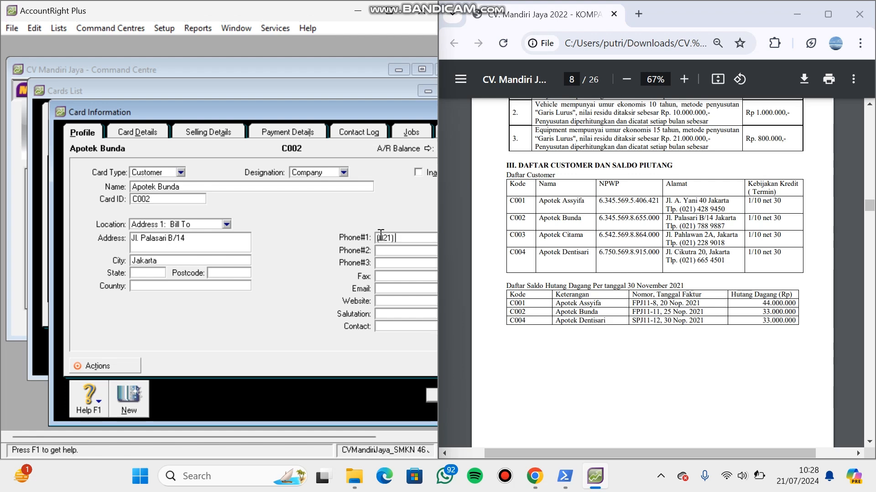
- Set Apotek Bunda's selling terms to In a Given # of Days, 10 discount days, 30 balance due days, following 1/10 net 30, and save the card
click(235, 129)
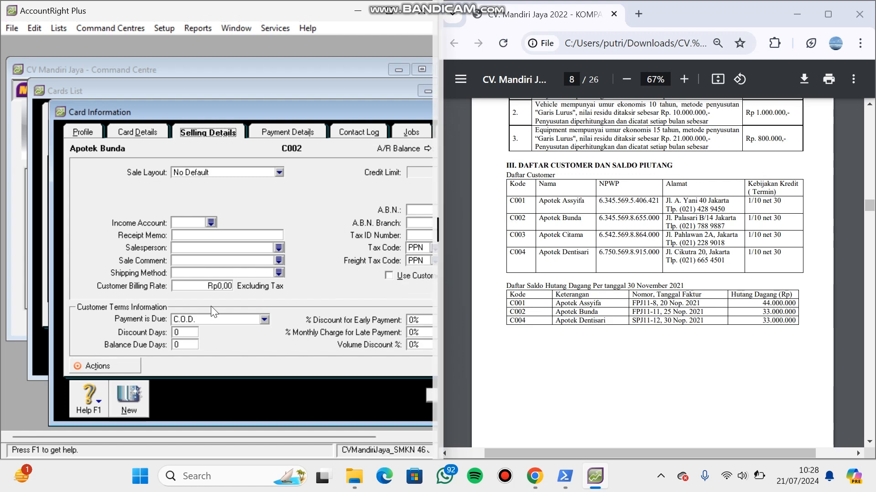
click(264, 319)
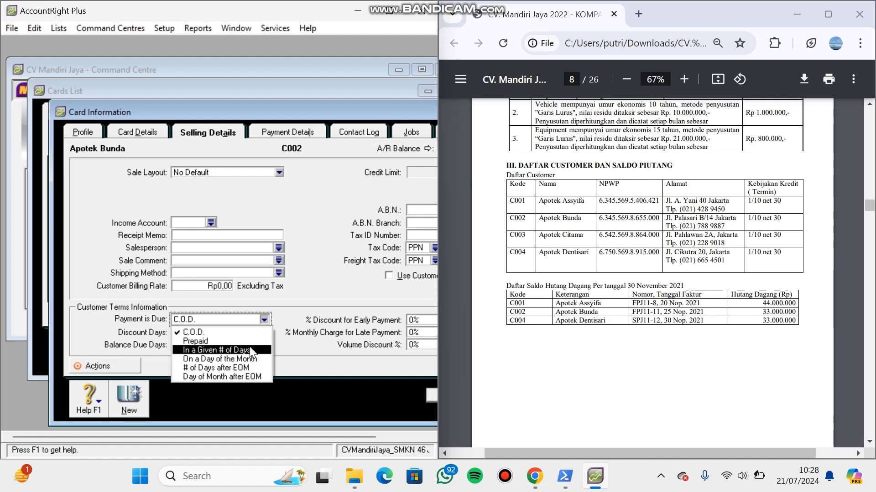
click(223, 352)
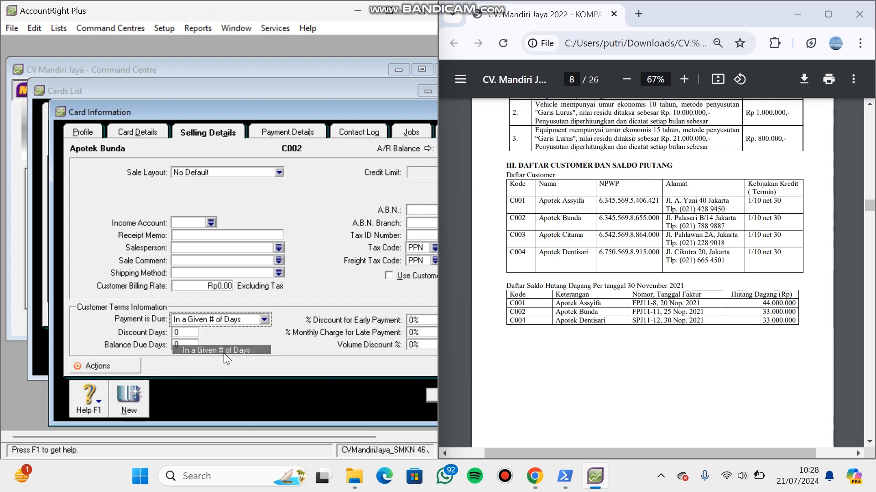
click(189, 333)
text(10)
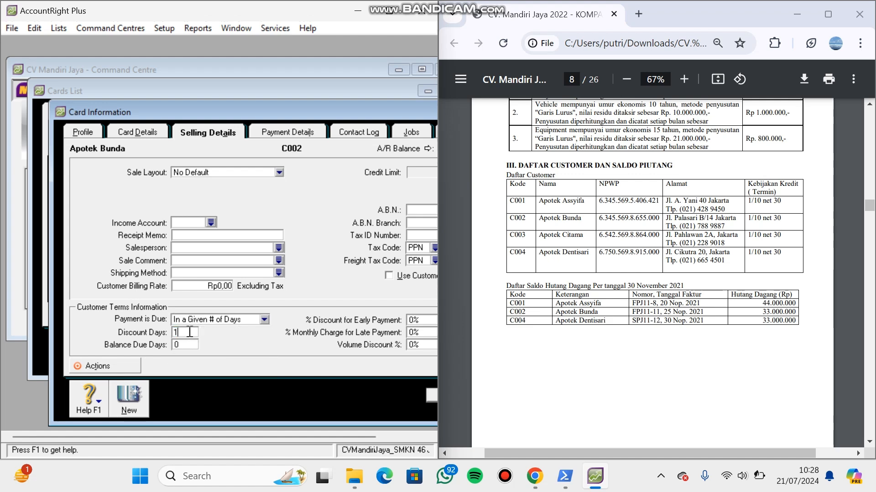
click(188, 345)
text(30)
click(412, 320)
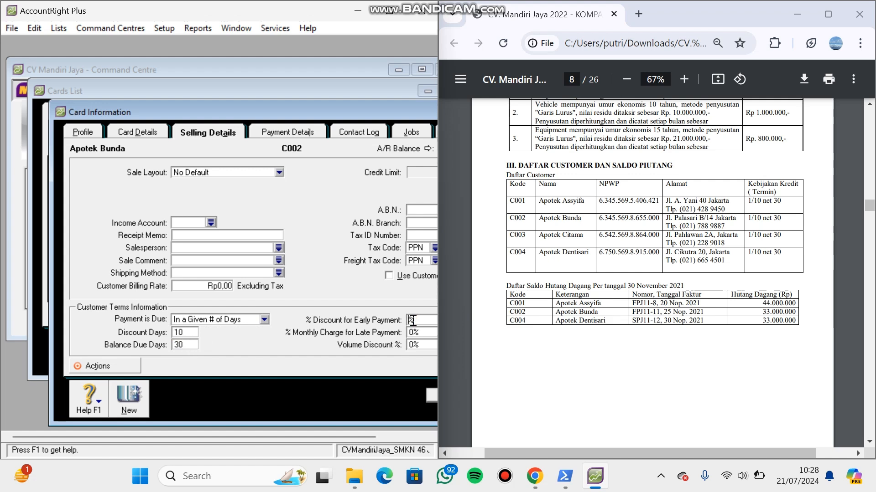
click(433, 394)
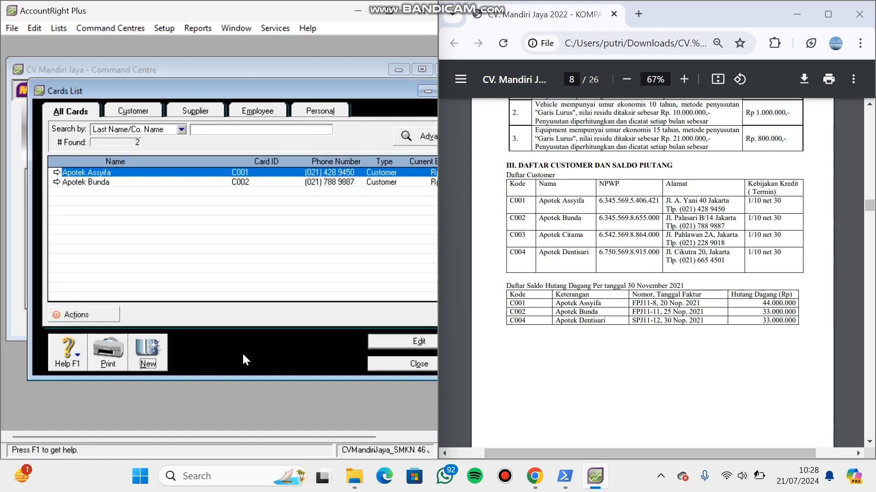
- Create a new customer card named Apotek Citama with card ID C003
click(151, 354)
text(Apo)
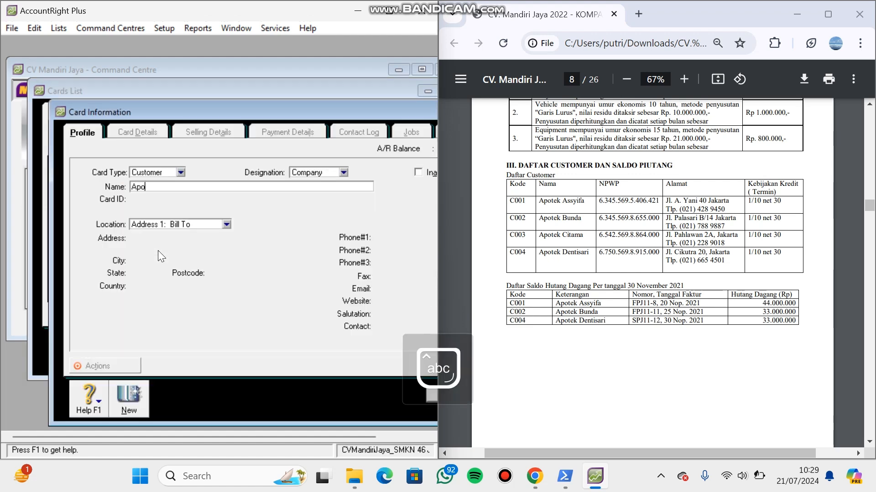
text(tek Citama)
key(Tab)
text(C)
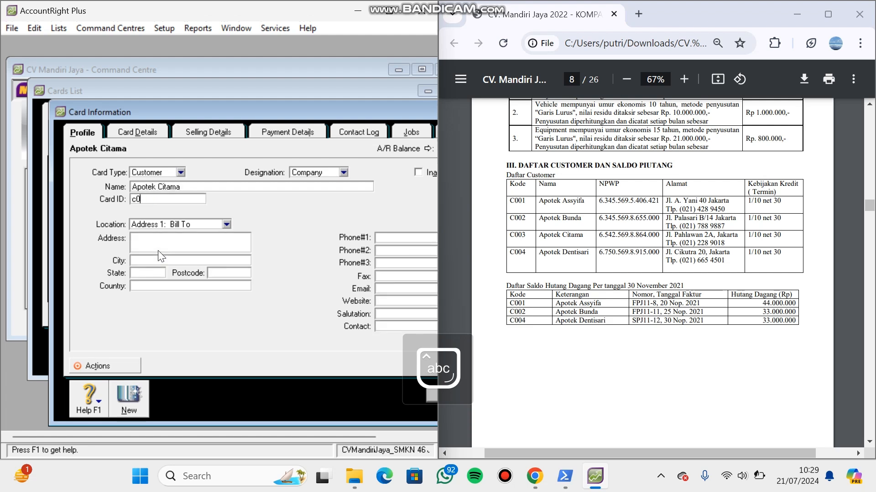
key(Caps_Lock)
text(003)
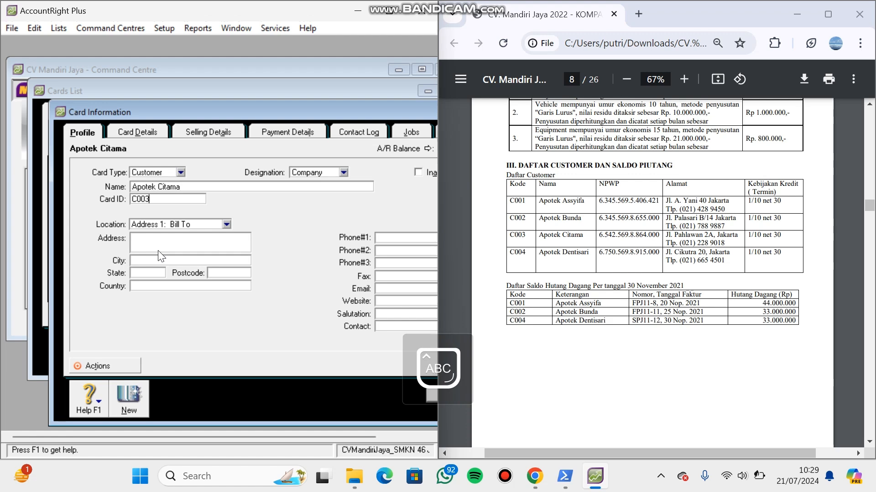
- Fill in the street address of customer C003 from the PDF's customer table
click(155, 242)
text(J)
key(Caps_Lock)
text(l)
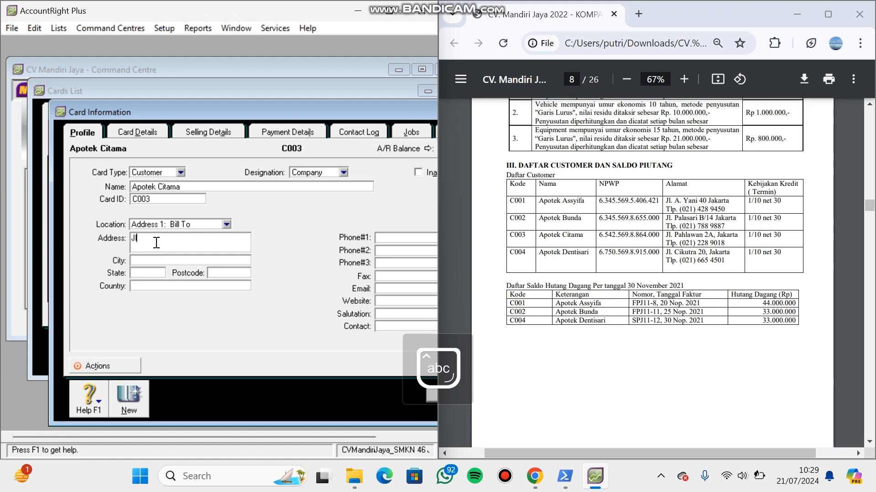
text(.)
key(Caps_Lock)
text(P)
key(Caps_Lock)
- Complete Apotek Citama's street address and set its city to Jakarta, following the PDF's customer table
text(ahl)
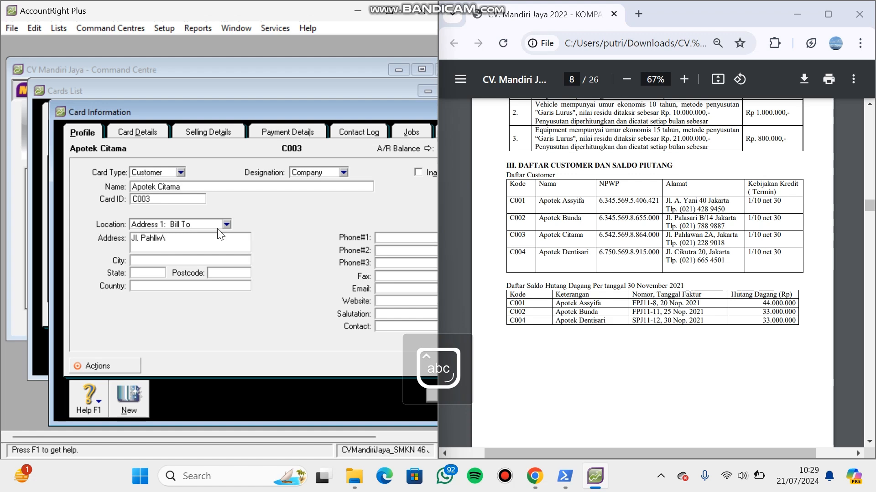
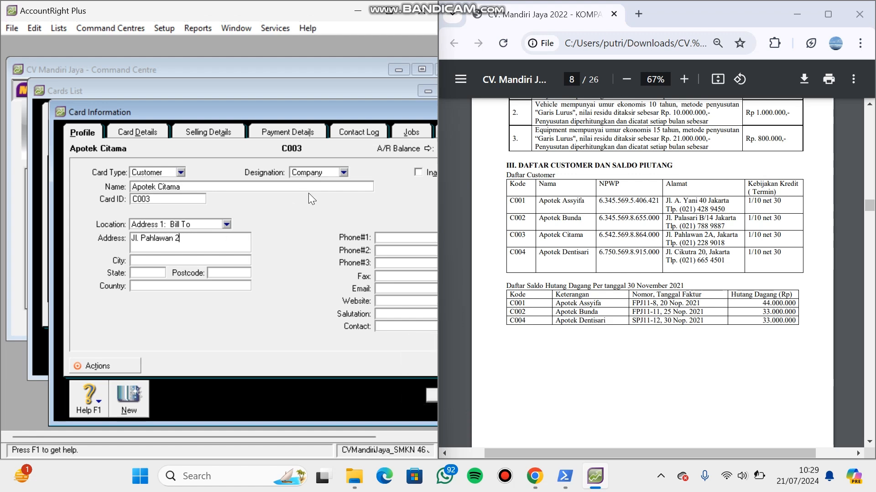
- Complete Apotek Citama's street address and set its city to Jakarta, following the PDF's customer table
key(Caps_Lock)
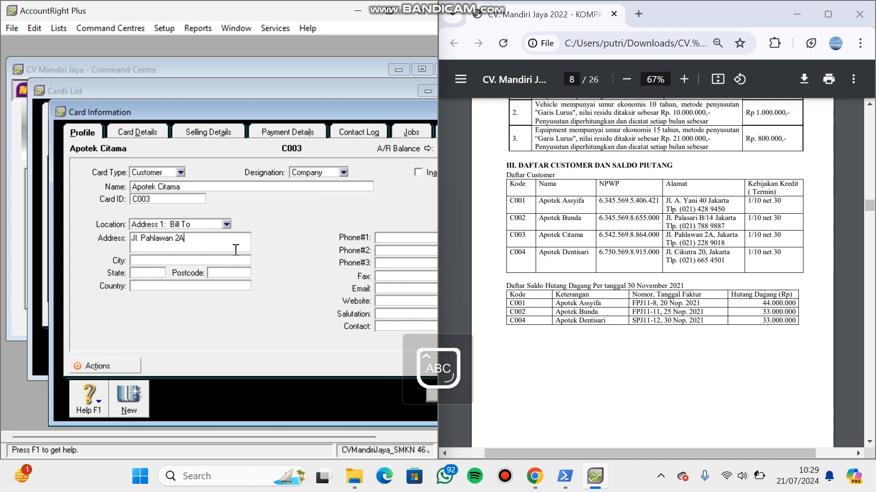
text(J)
key(Caps_Lock)
key(Caps_Lock)
text(J)
key(Caps_Lock)
text(akarta)
- Enter the primary phone number listed for Apotek Citama in the PDF
click(408, 238)
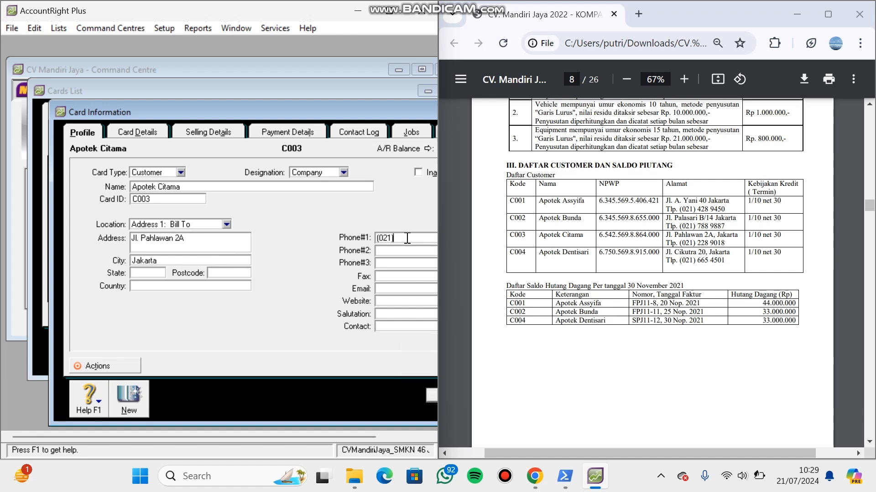
- Set Apotek Citama's selling terms to In a Given # of Days, 10 discount days, 30 balance due days, following 1/10 net 30, and save the card
click(225, 125)
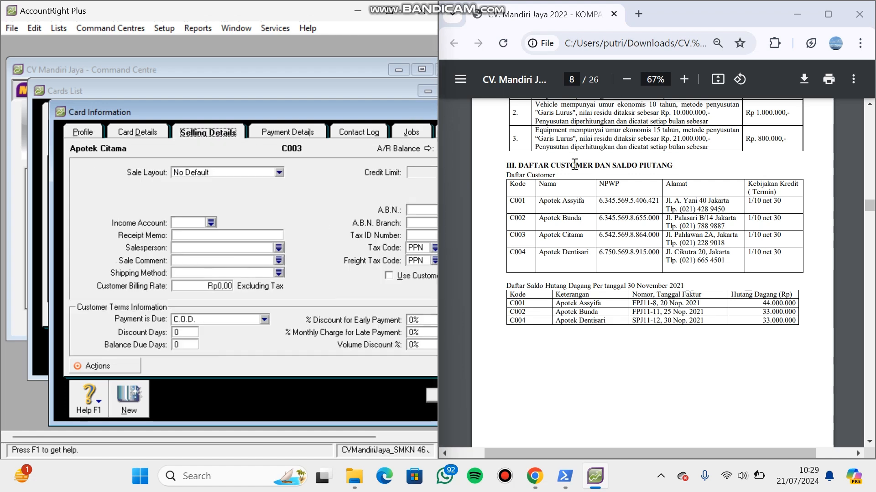
click(264, 320)
click(210, 350)
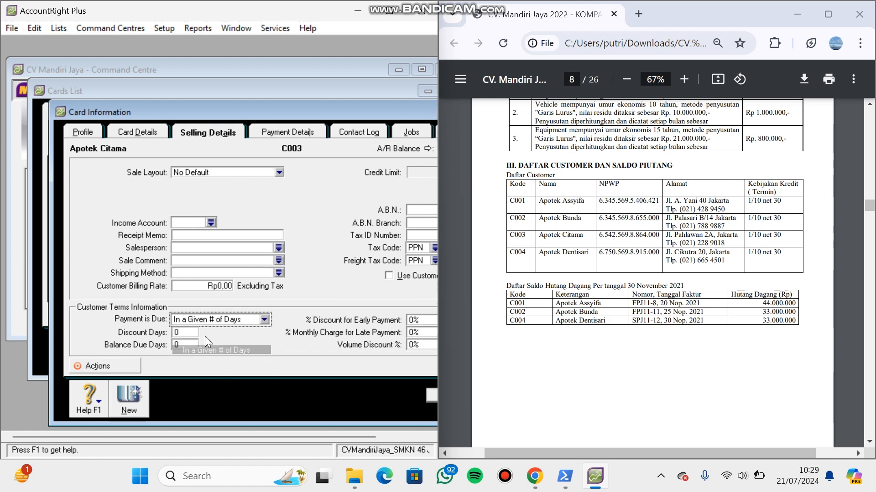
click(180, 331)
text(10)
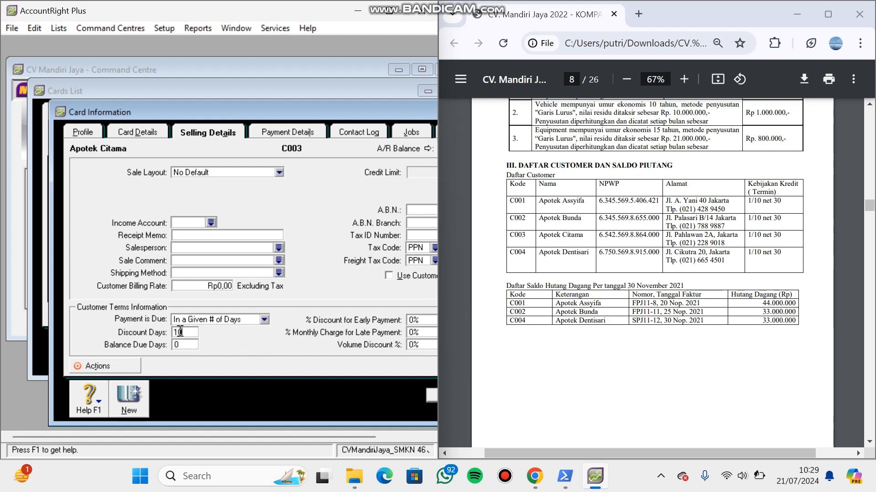
double_click(189, 346)
text(30)
click(415, 321)
click(431, 393)
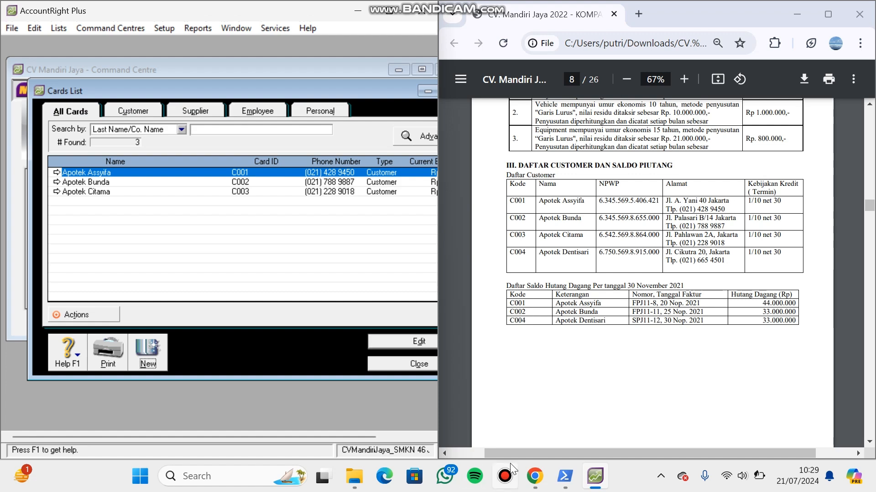
click(509, 475)
click(472, 346)
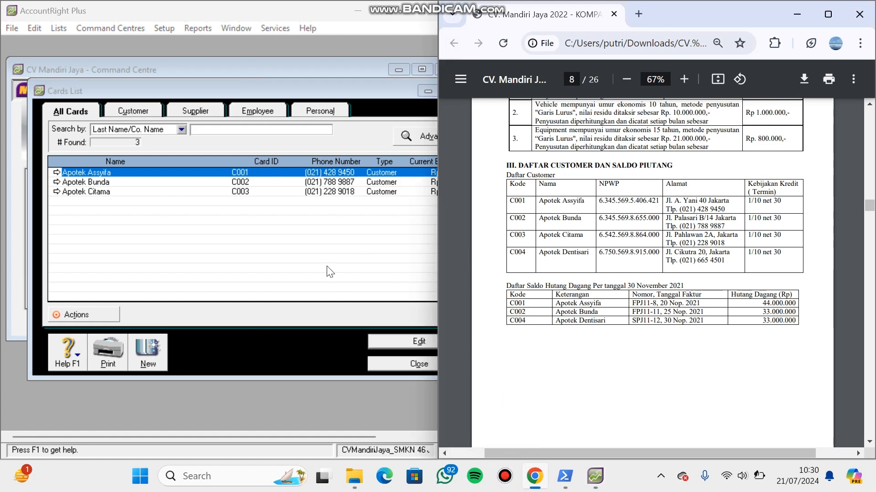
- Create a new customer card named Apotek Dentisari with card ID C004
click(149, 349)
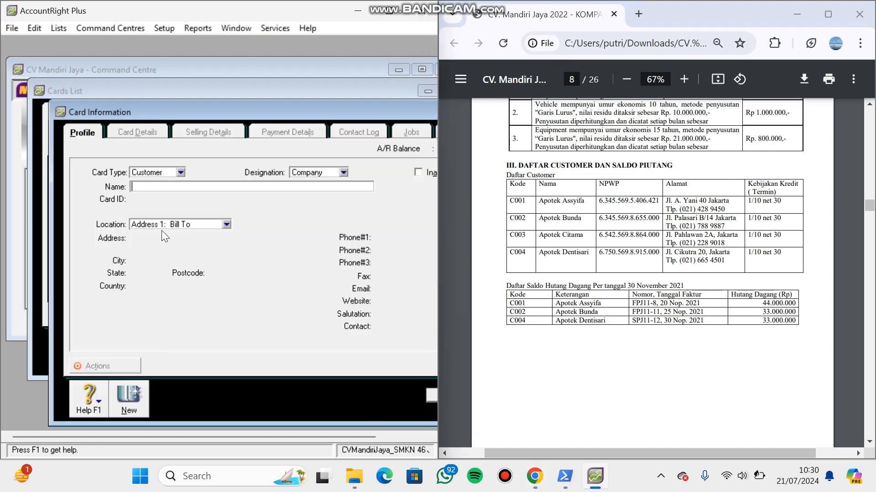
text(Apotek )
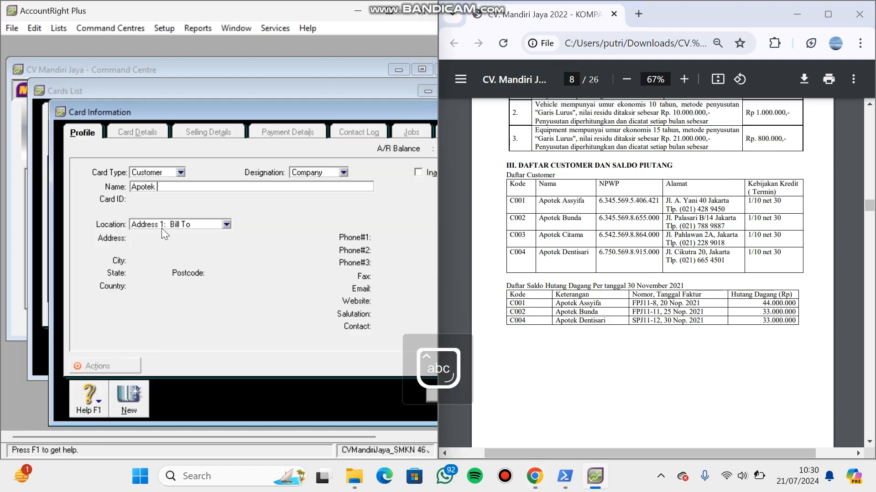
text(Dentisari)
key(Tab)
key(Caps_Lock)
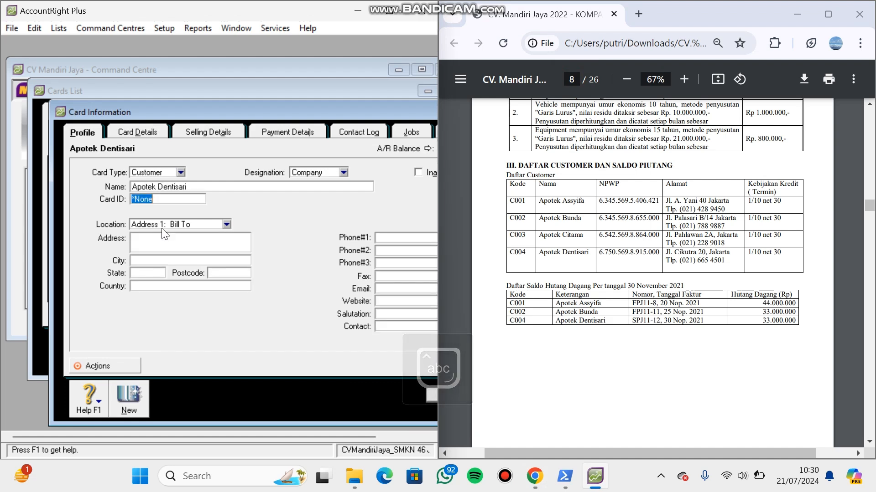
text(C004)
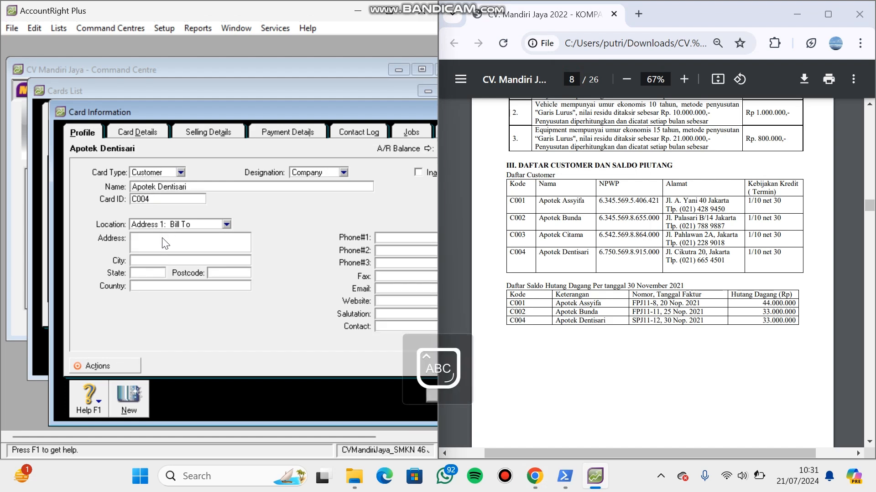
- Fill in the street address of customer C004 from the PDF's customer table
click(164, 238)
key(Caps_Lock)
key(Caps_Lock)
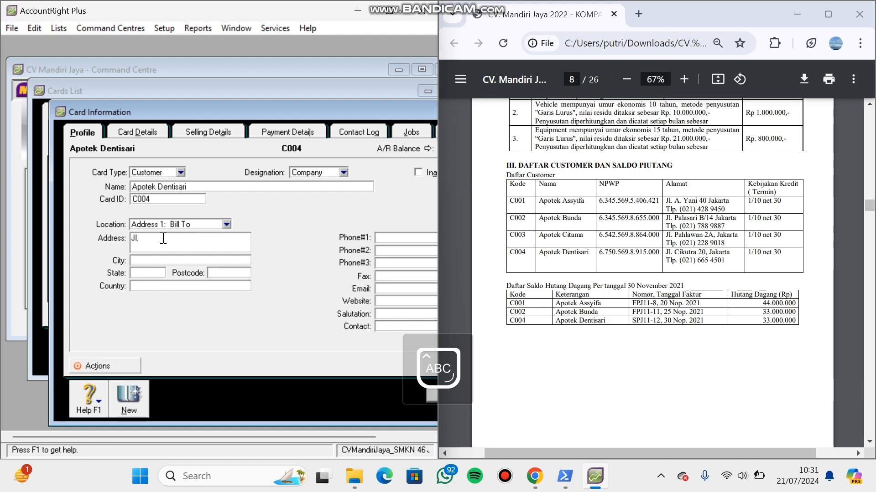
key(Caps_Lock)
- Set Apotek Dentisari's city to Jakarta and enter its primary phone number from the PDF
click(147, 261)
text(Jakarta)
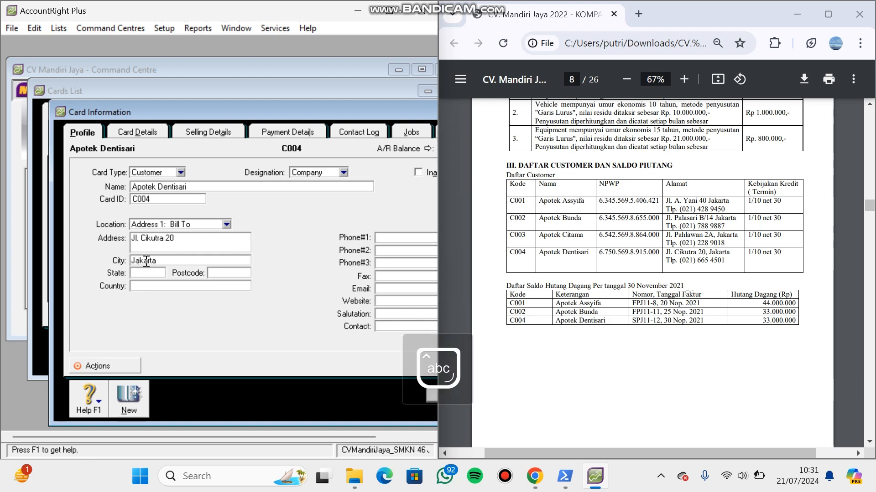
click(382, 239)
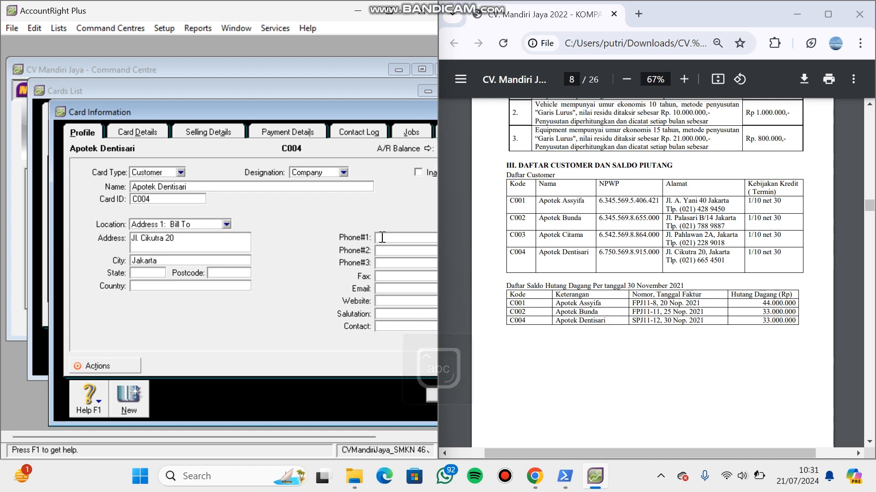
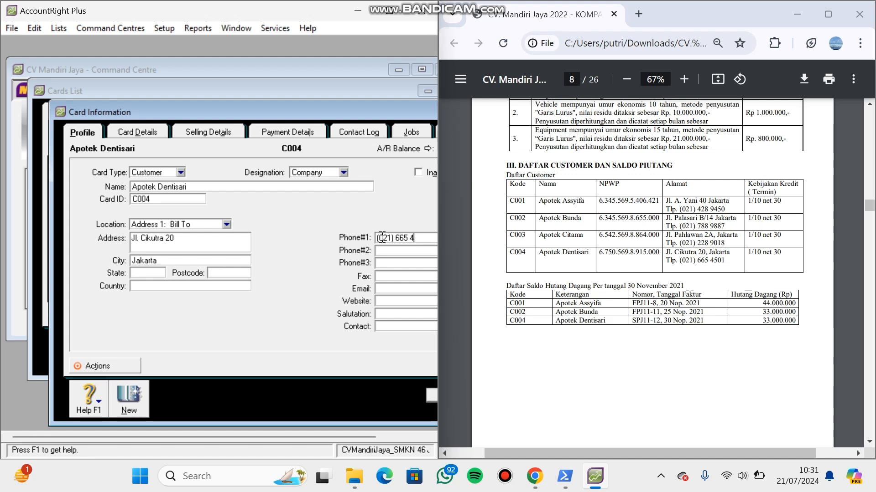
- Set Apotek Dentisari's selling terms to In a Given # of Days, 10 discount days, 30 balance due days and 1% early-payment discount, and save the card
click(210, 134)
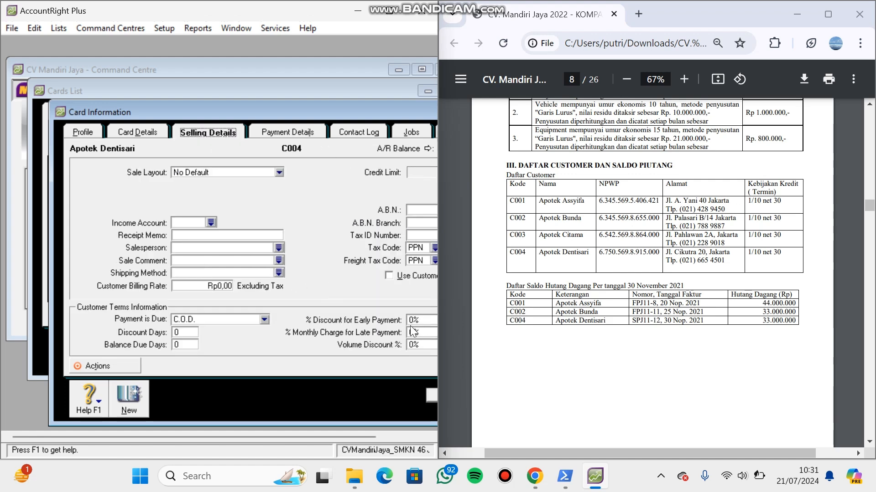
click(264, 320)
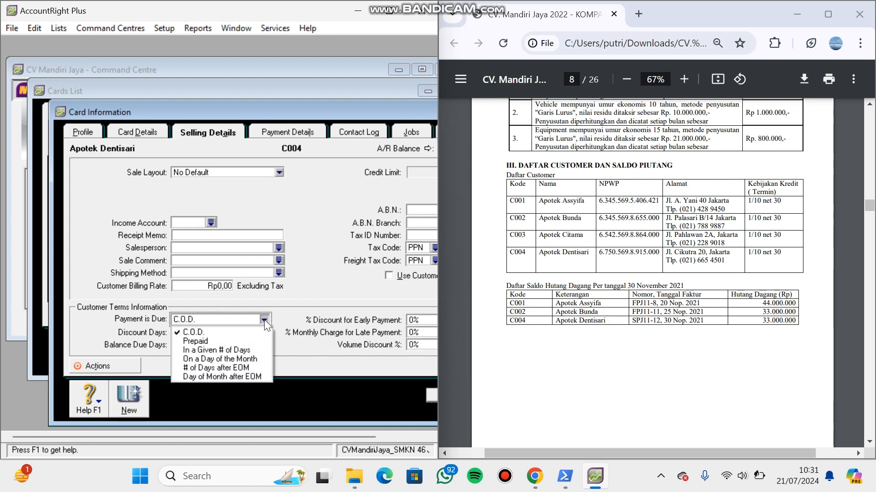
click(223, 350)
click(192, 330)
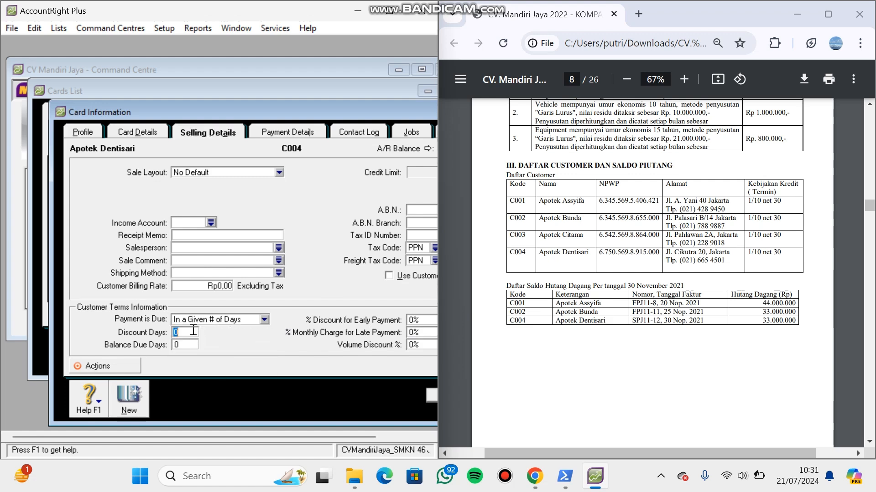
text(10)
click(191, 348)
key(BackSpace)
text(30)
click(412, 319)
text(1)
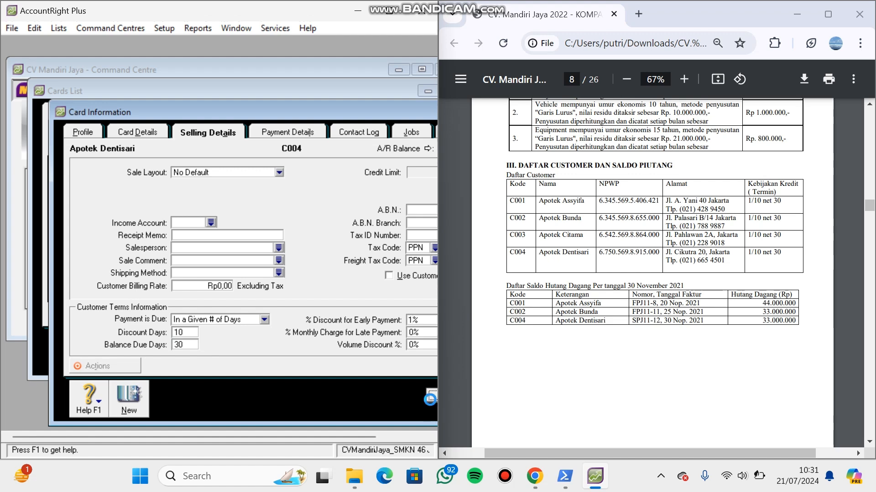
click(431, 398)
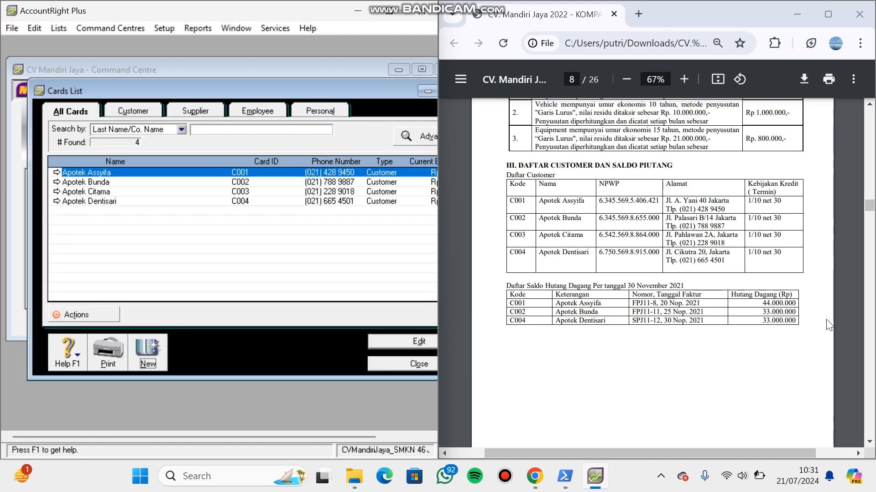
- Create a new supplier card named PT asoka with card ID S001, following the PDF's supplier list on page 9
click(869, 442)
click(870, 442)
click(870, 443)
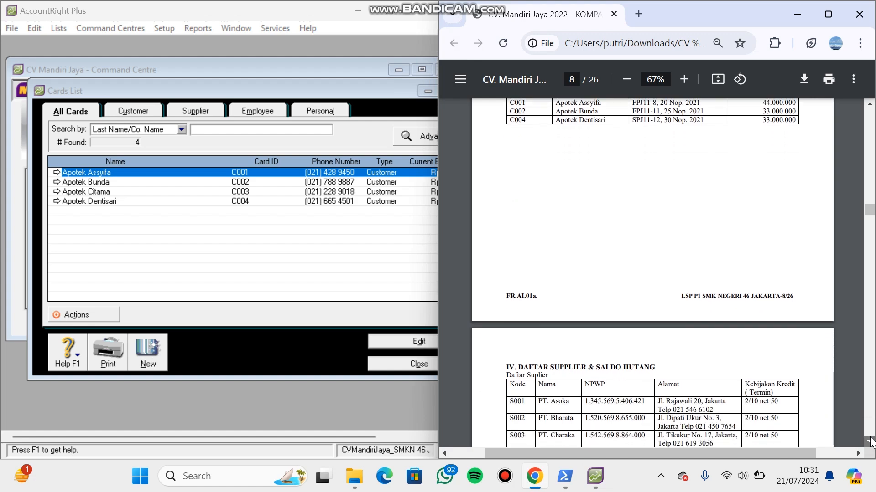
click(870, 442)
click(870, 443)
click(870, 442)
click(870, 442)
click(870, 442)
click(870, 443)
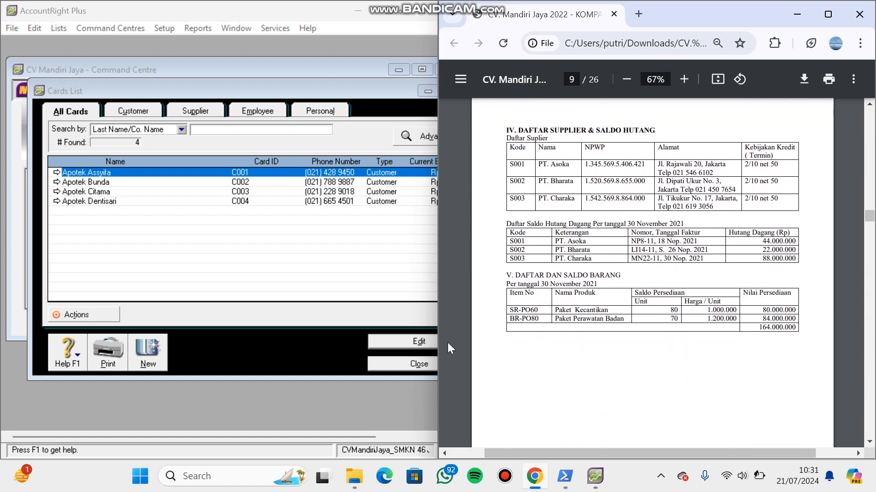
click(147, 353)
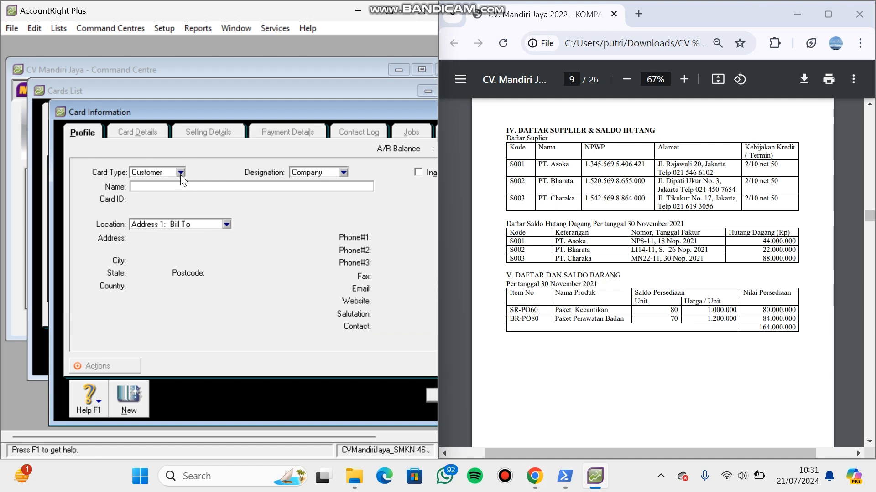
click(181, 173)
click(178, 195)
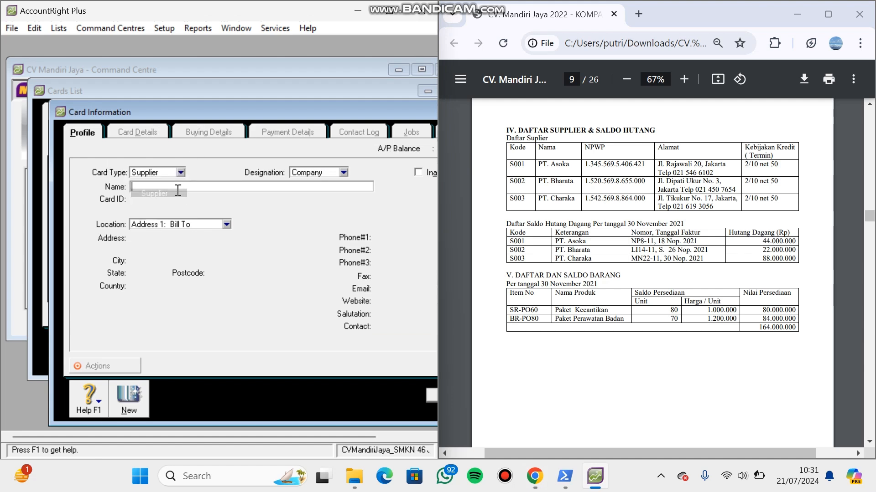
key(Caps_Lock)
click(178, 190)
text(PT asoka)
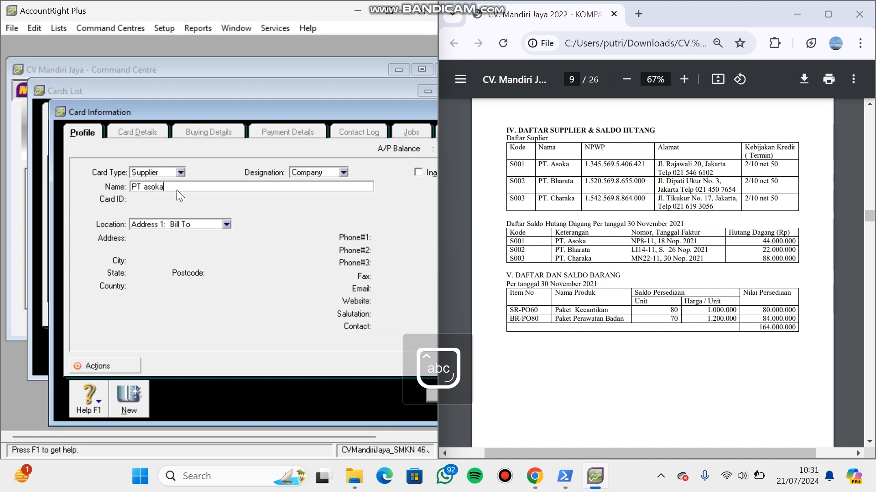
key(Tab)
text(S001)
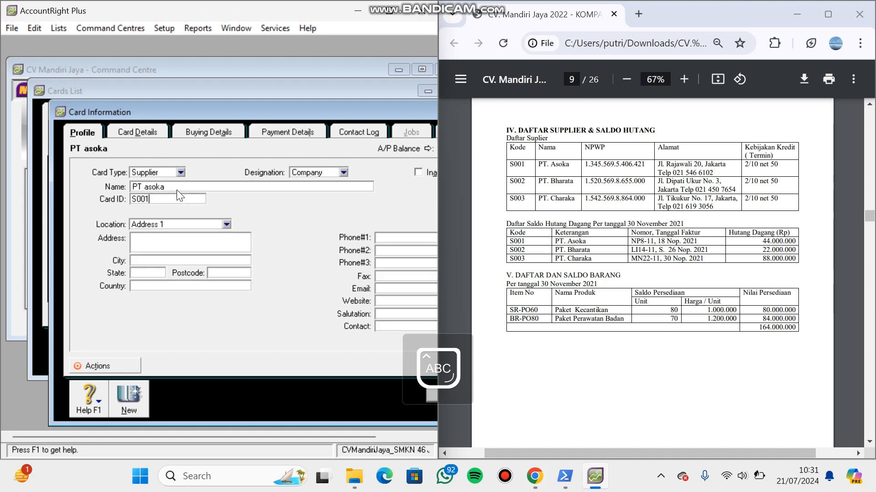
- Fill in the street address of supplier S001 from the PDF's supplier table
click(174, 242)
key(Caps_Lock)
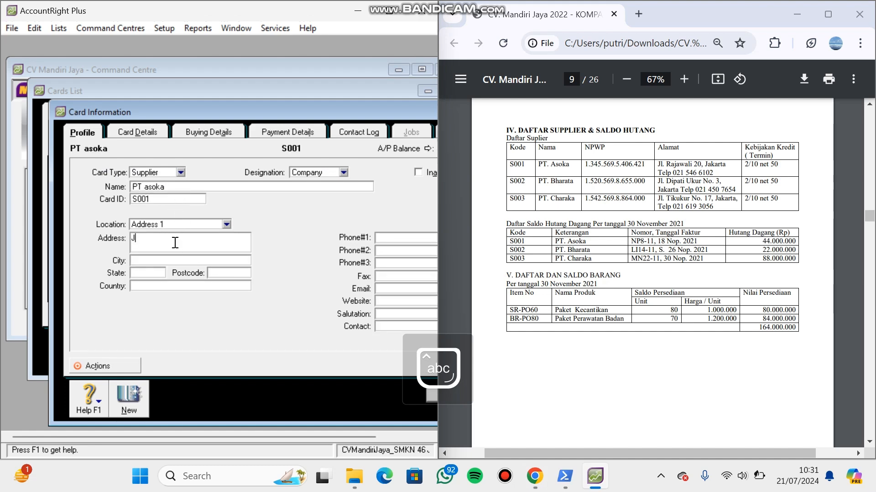
key(Caps_Lock)
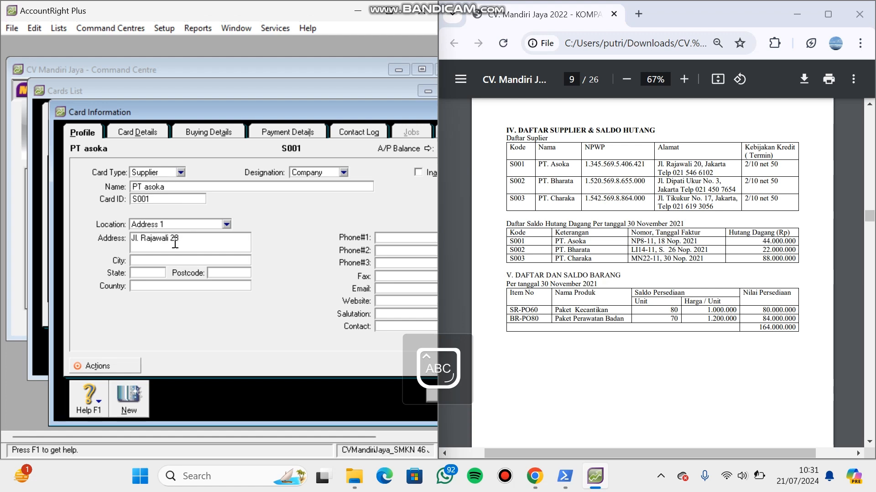
- Set PT asoka's city to Jakarta and enter its primary phone number from the PDF
click(154, 259)
text(J)
key(Caps_Lock)
text(akarta)
click(379, 237)
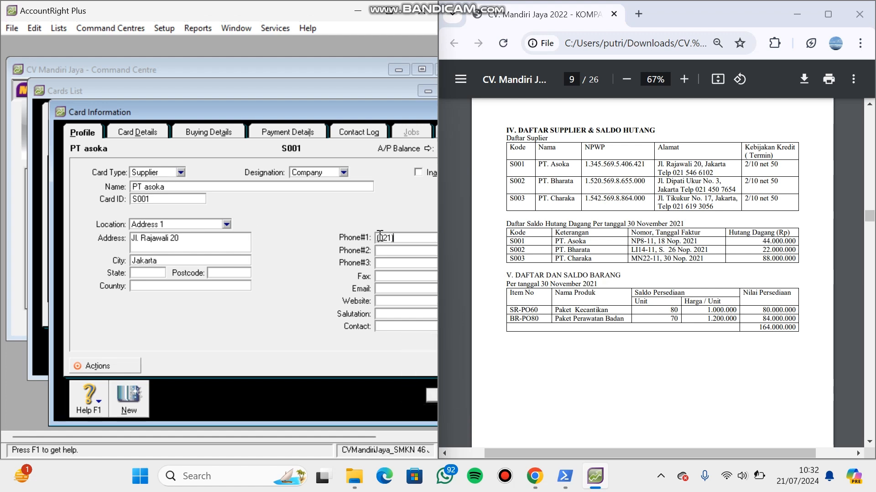
- Set PT asoka's buying terms to In a Given # of Days, 10 discount days and 50 balance due days, enter the early-payment discount, and save
click(215, 132)
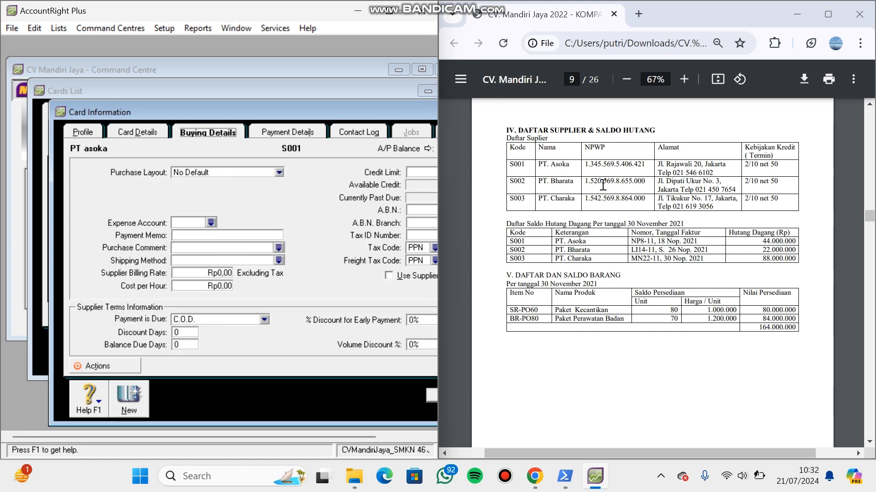
click(264, 320)
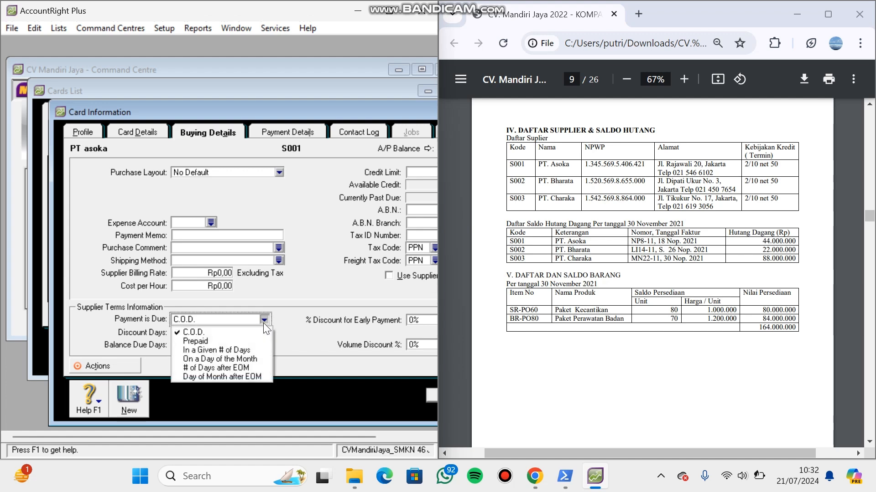
click(228, 349)
click(190, 334)
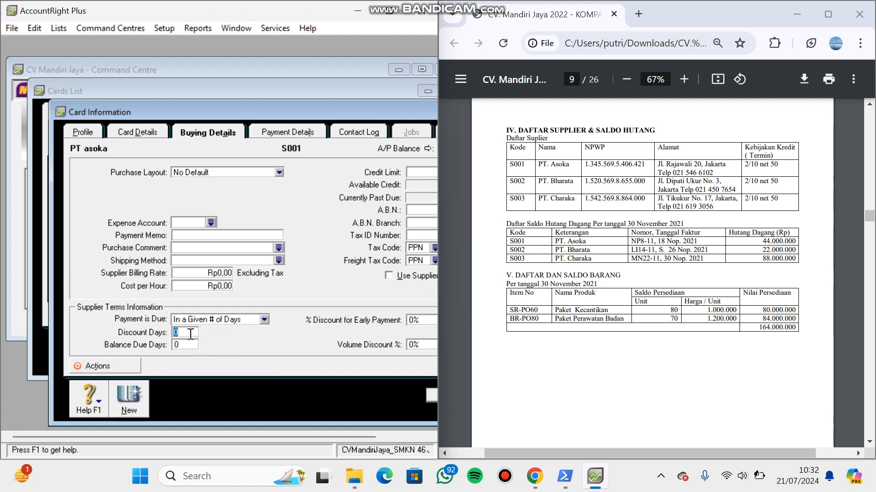
text(10)
text(50)
click(412, 322)
text(1%)
click(428, 390)
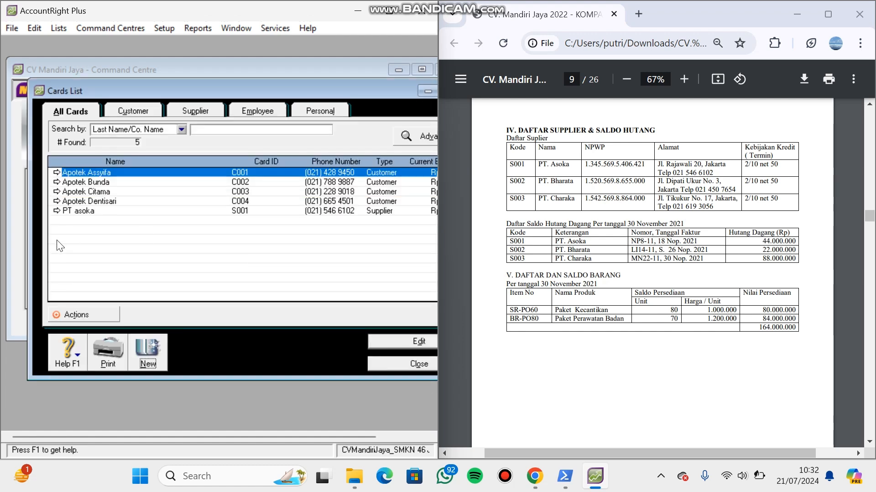
- Create a new supplier card named PT Bharata with card ID S002
click(155, 349)
text(PT Bharata)
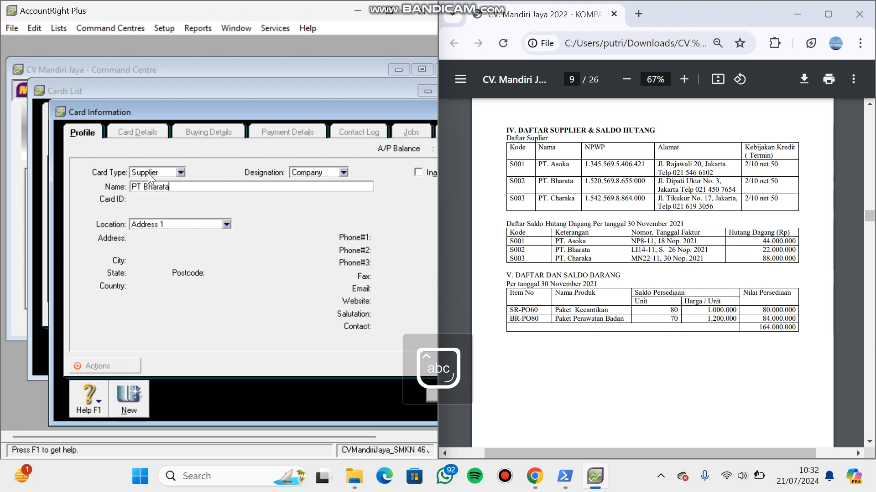
key(Tab)
key(Caps_Lock)
text(S002)
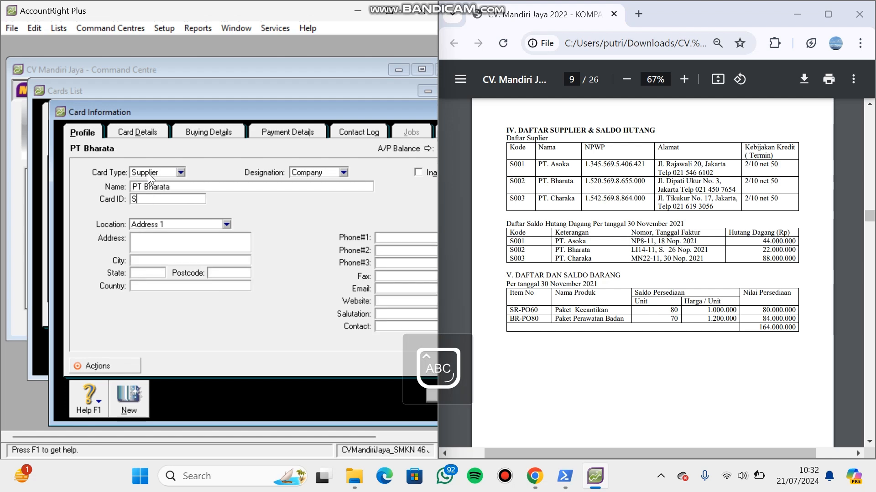
- Fill in PT Bharata's street address from the PDF's supplier table
click(149, 242)
key(Caps_Lock)
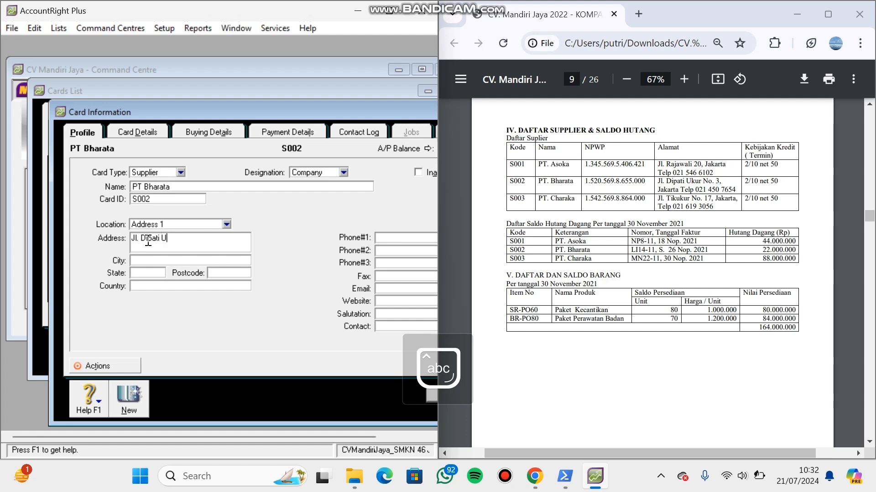
- Set PT Bharata's city to Jakarta and enter its primary phone number from the PDF
click(155, 259)
text(Jakarta)
click(383, 238)
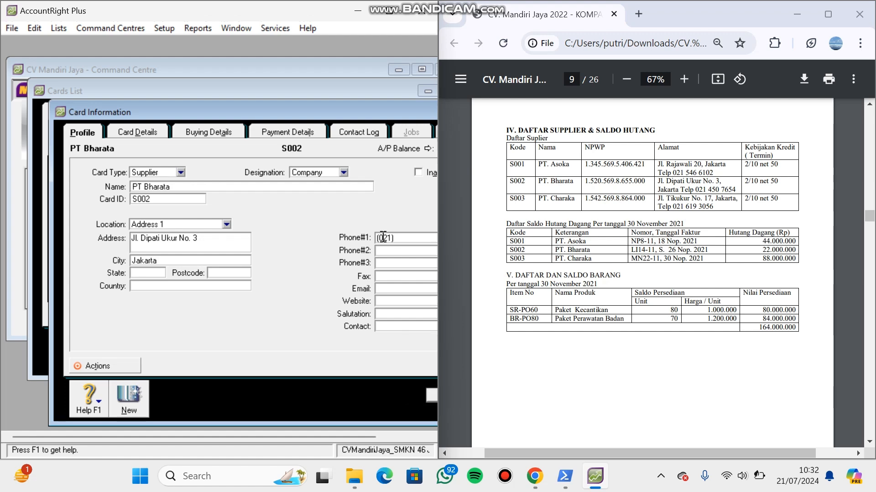
- Set PT Bharata's buying terms to In a Given # of Days with 10 discount days and 50 balance due days
click(210, 133)
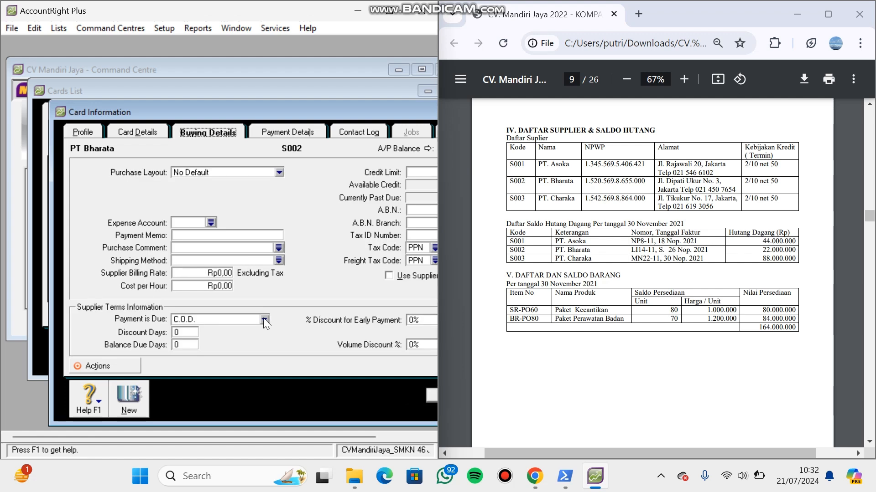
click(263, 318)
click(254, 348)
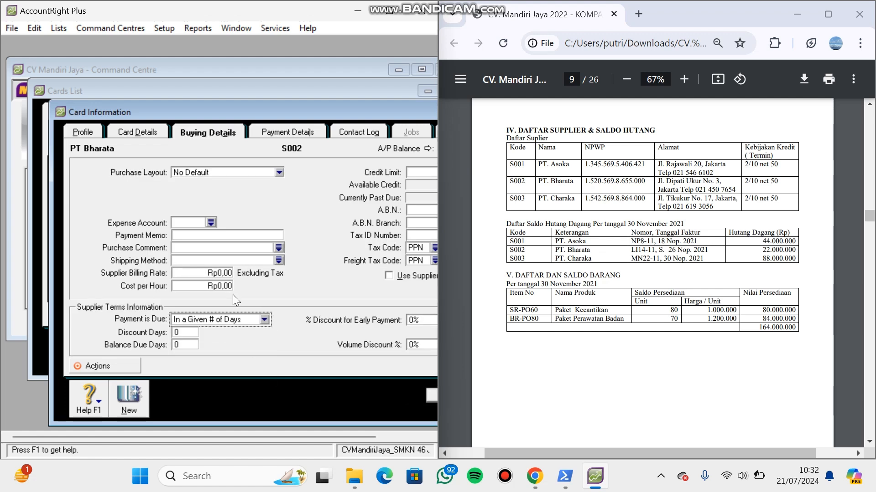
click(190, 332)
key(BackSpace)
text(10)
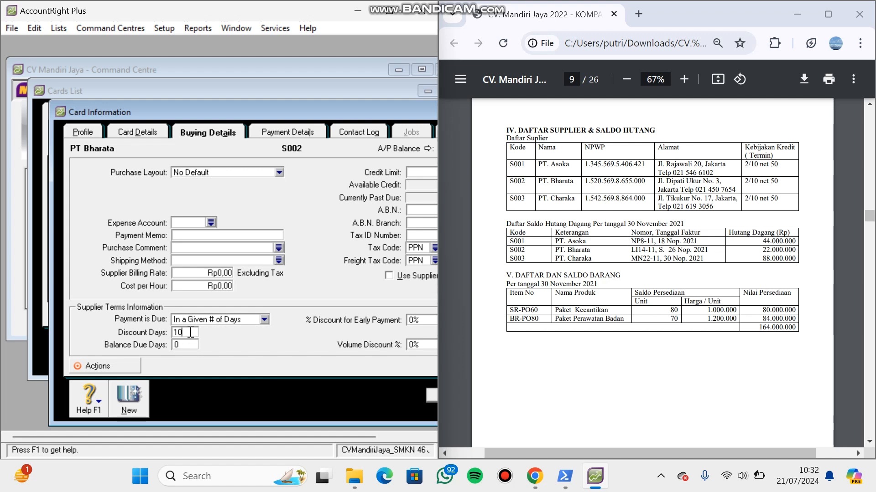
click(189, 343)
key(BackSpace)
text(50)
- Set PT Bharata's early-payment discount to 2% and save the card
click(417, 321)
text(2)
click(428, 396)
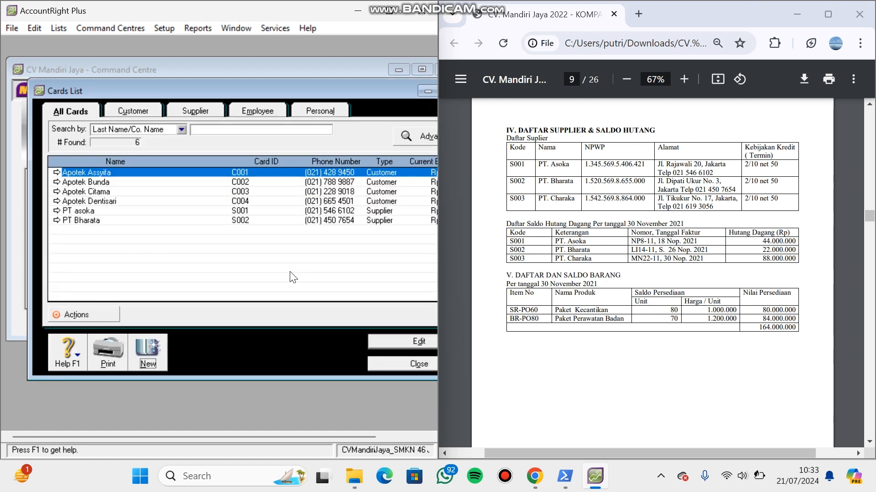
- Create a new supplier card named PT Charaka with card ID S003
click(140, 352)
key(Caps_Lock)
text(PT )
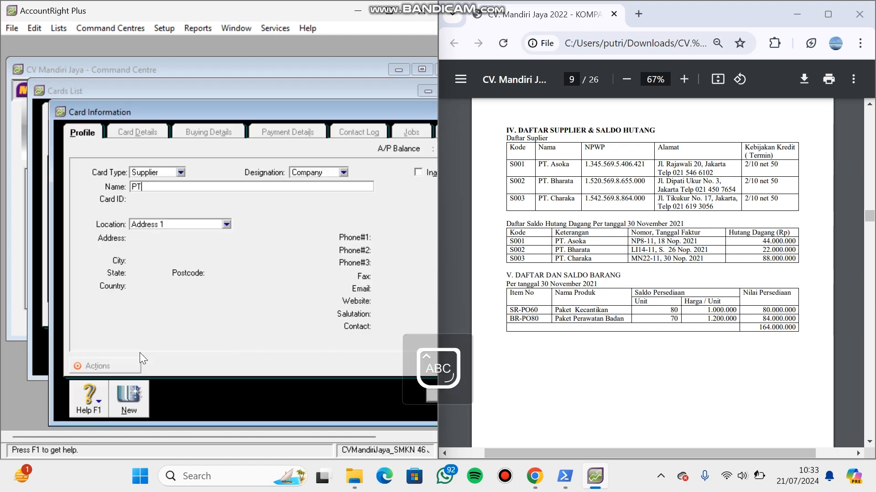
text(C)
key(Caps_Lock)
text(haraka)
key(Tab)
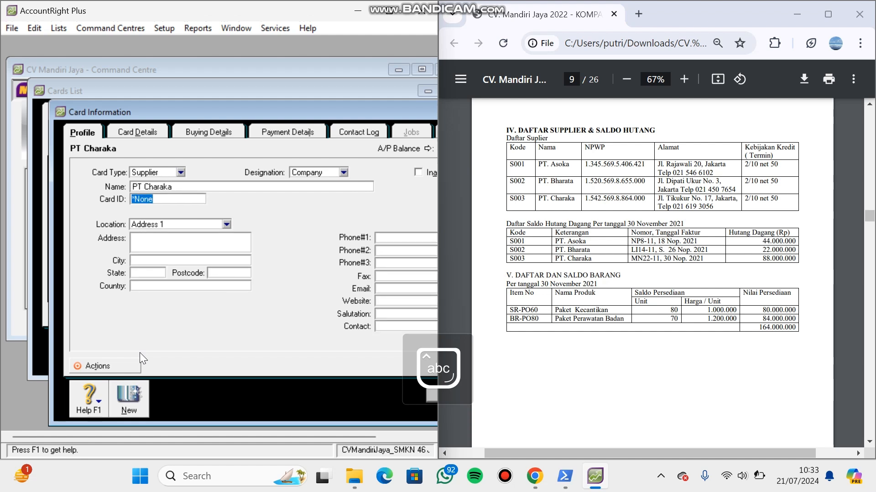
key(Caps_Lock)
text(S003)
- Fill in PT Charaka's street address from the PDF's supplier table
click(152, 247)
key(Caps_Lock)
key(Caps_Lock)
key(Caps_Lock)
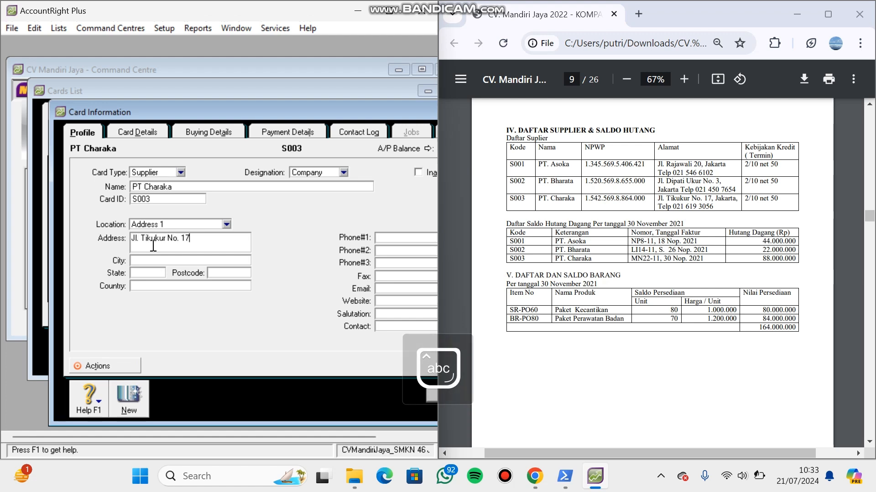
- Set PT Charaka's city to Jakarta and enter its primary phone number from the PDF
key(Caps_Lock)
text(J)
key(Caps_Lock)
text(akarta)
click(387, 237)
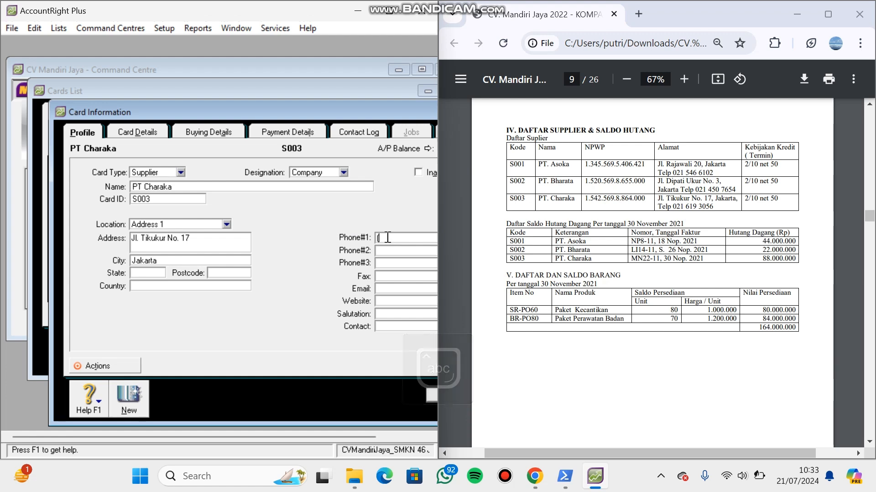
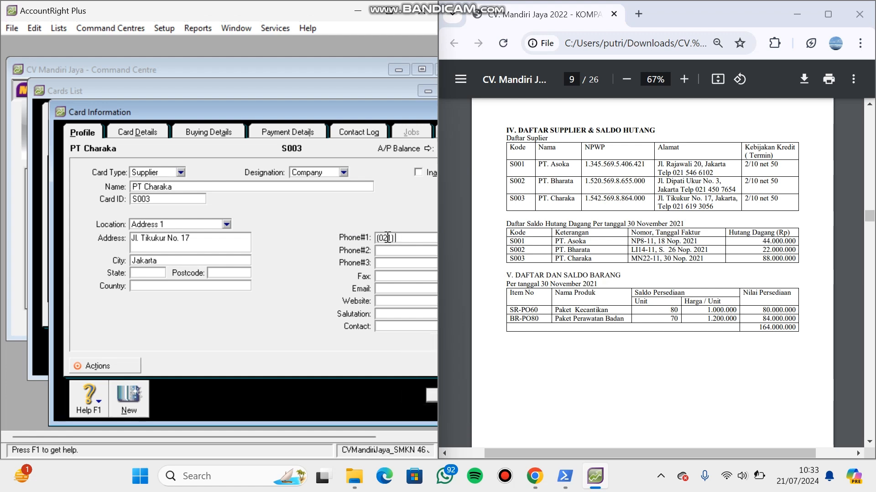
- Set PT Charaka's buying terms to In a Given # of Days with 10 discount days and 50 balance due days
click(234, 131)
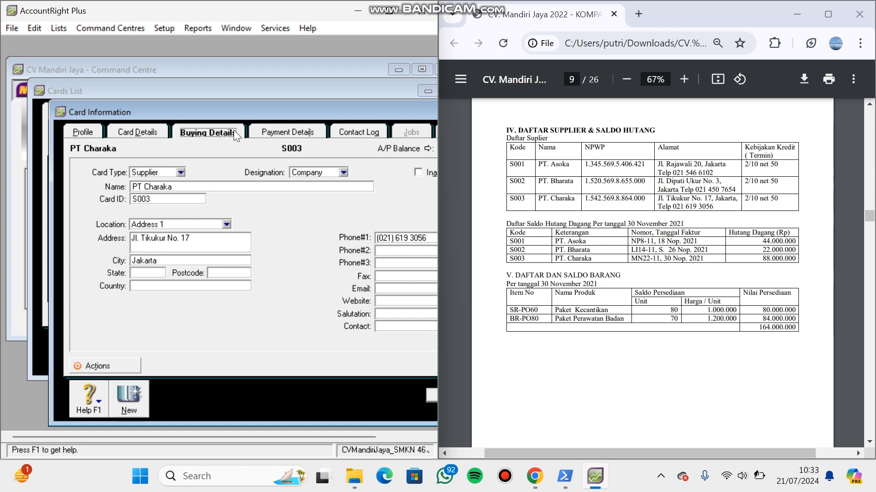
click(264, 320)
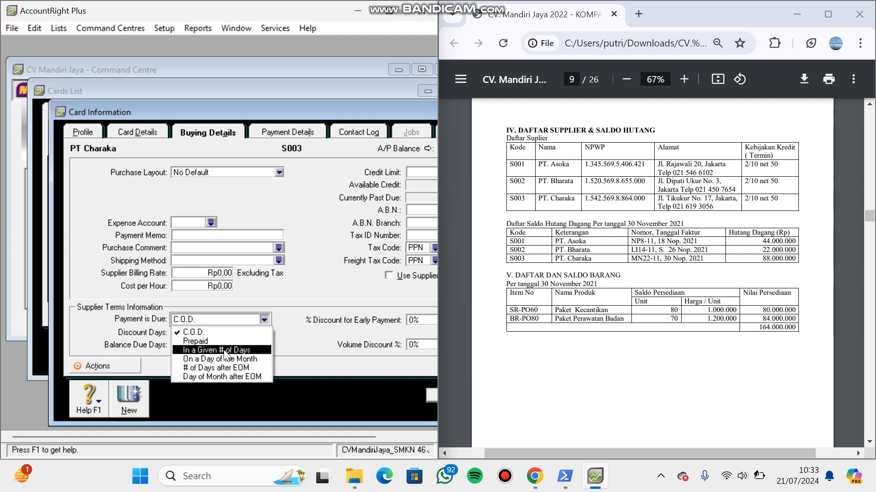
click(201, 352)
click(191, 332)
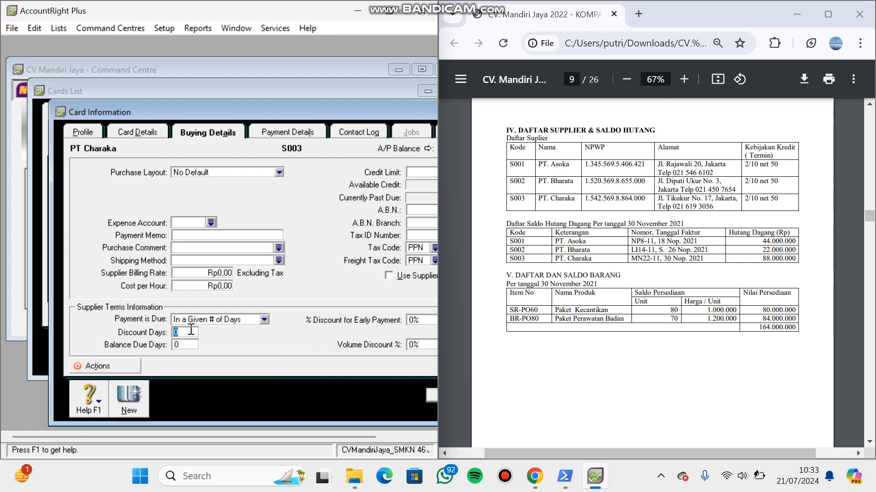
key(BackSpace)
text(10)
click(188, 343)
key(BackSpace)
text(50)
- Set PT Charaka's early-payment discount to 2% and save the card
click(424, 320)
key(BackSpace)
text(2)
key(Tab)
click(431, 393)
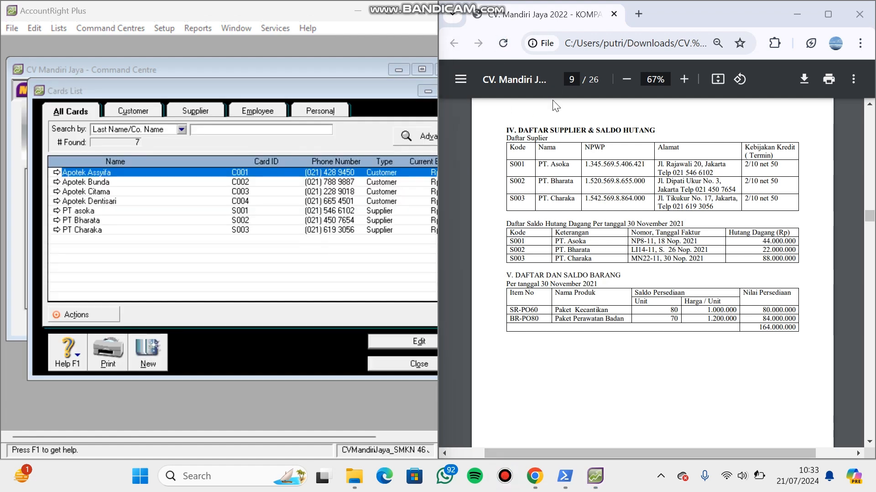
- Close the Cards List and bring up the customer opening balances table on page 8 of the PDF
click(596, 476)
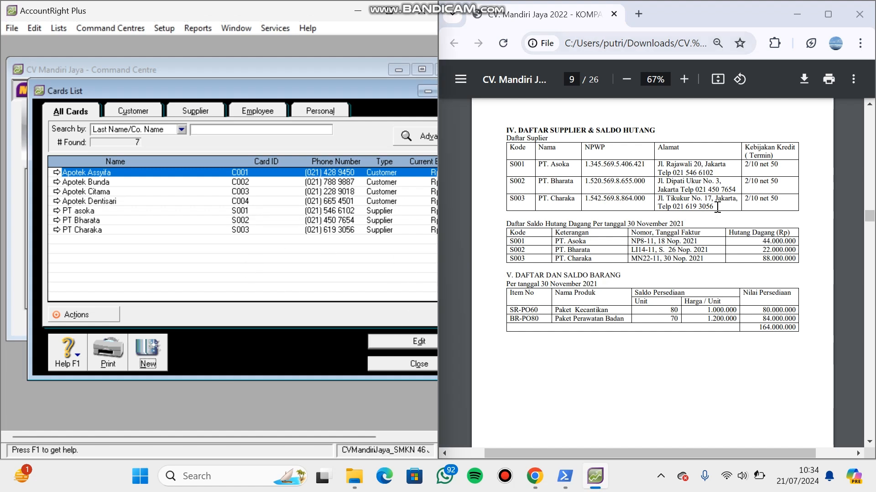
click(391, 365)
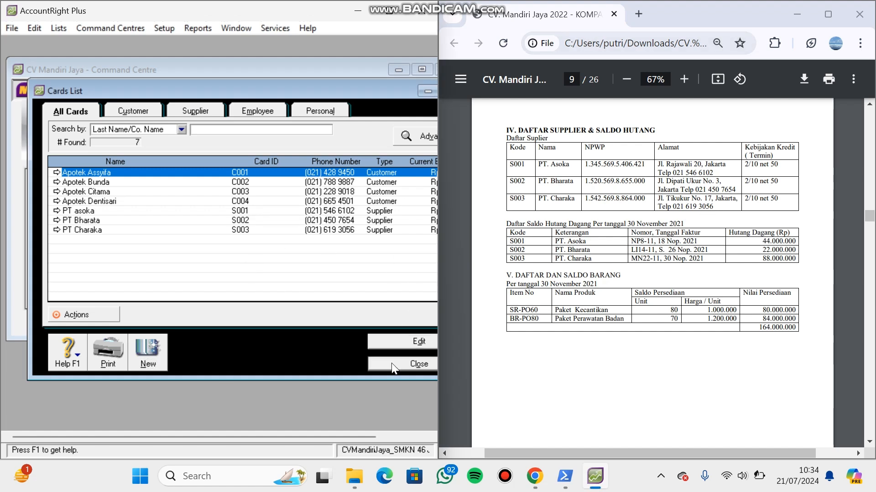
click(871, 126)
click(870, 118)
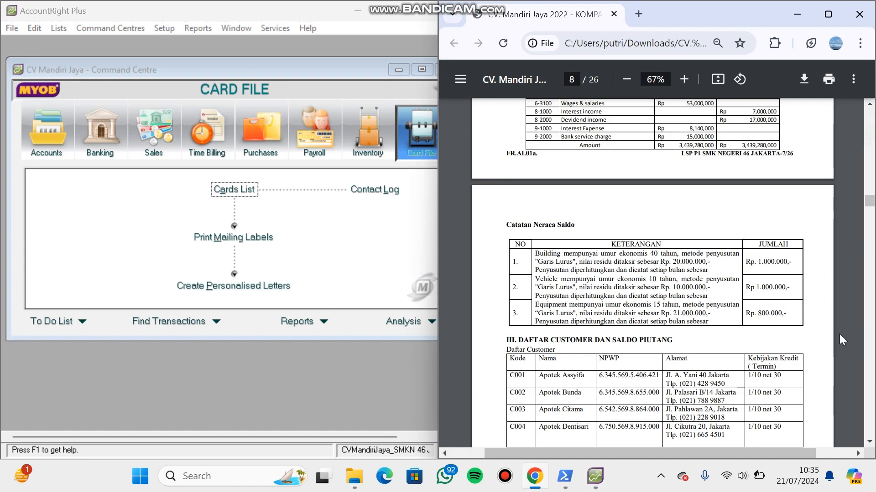
click(870, 442)
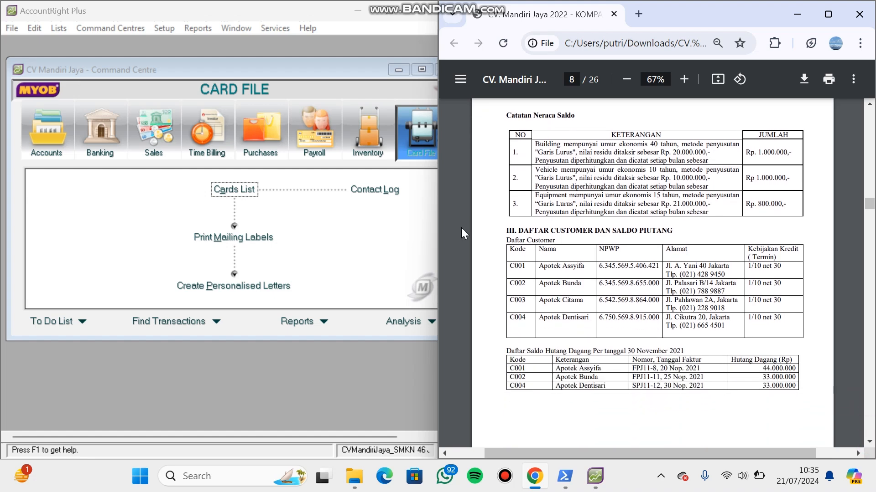
- Open the Customer Balances setup and start a historical sale for Apotek Assyifa
click(174, 39)
click(164, 28)
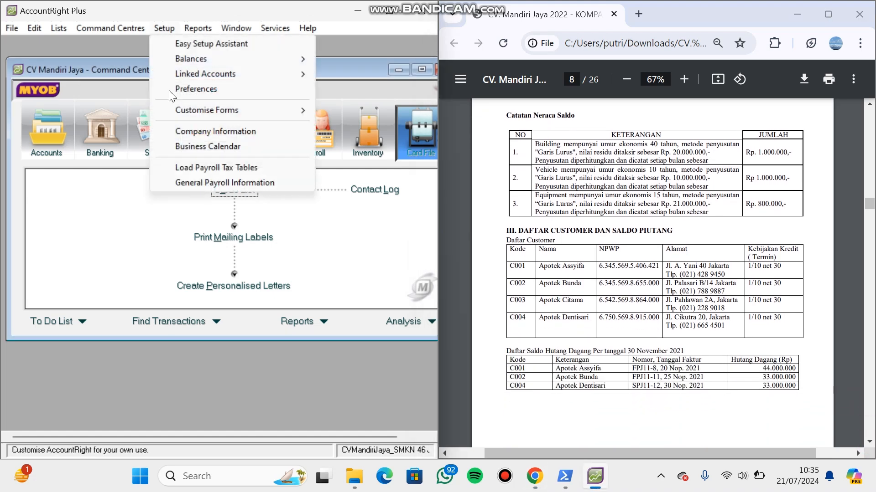
mouse_move(228, 58)
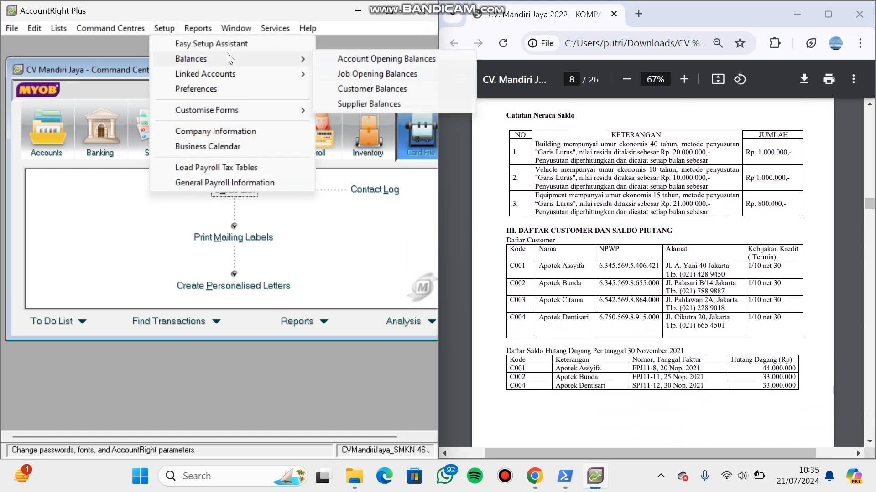
click(354, 87)
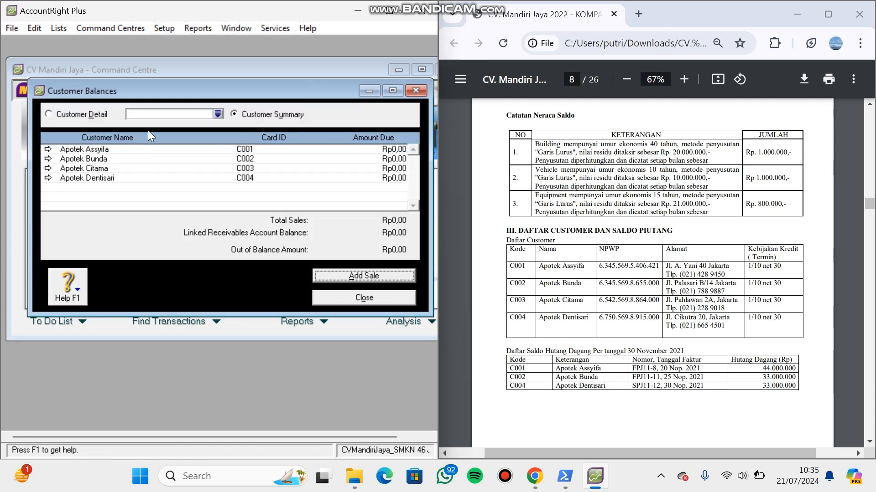
double_click(169, 149)
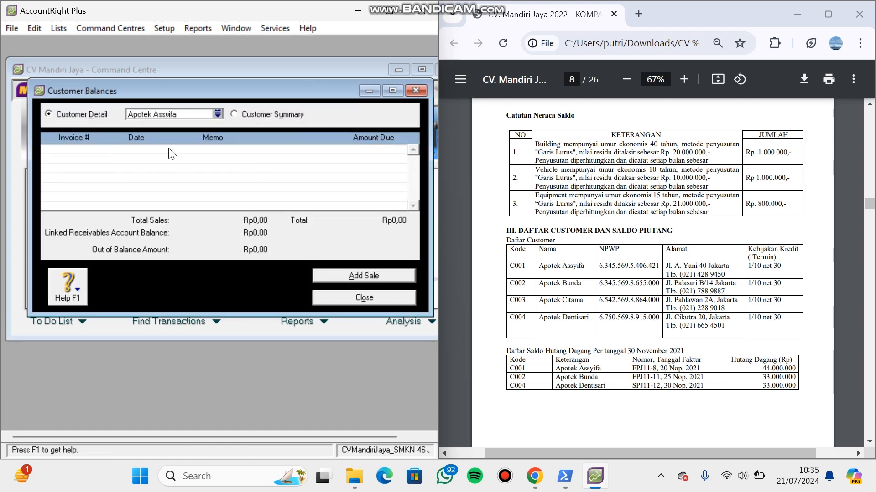
click(378, 275)
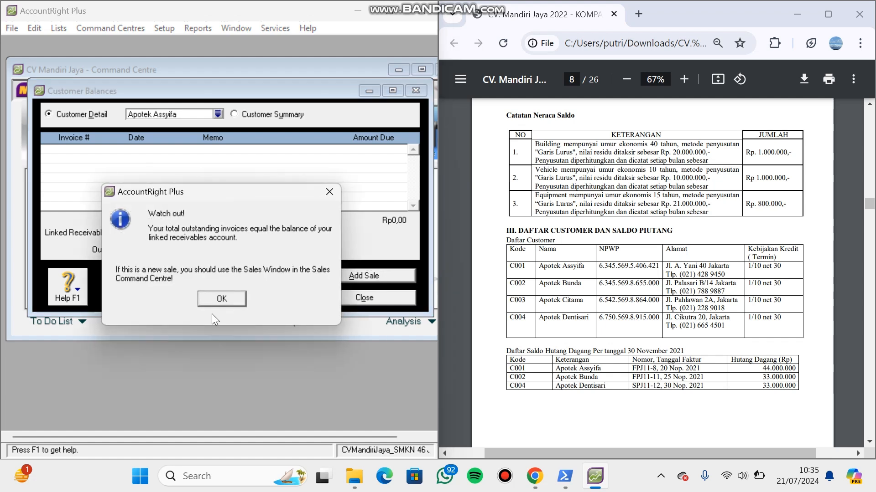
click(211, 297)
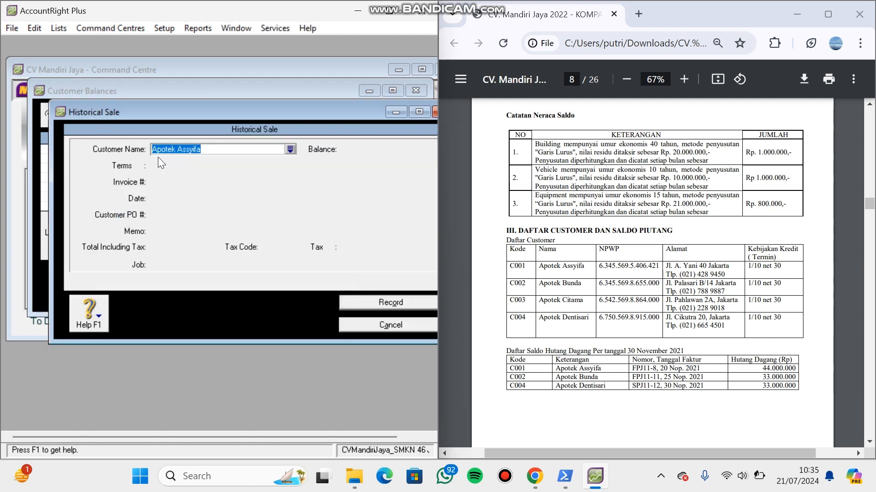
key(Tab)
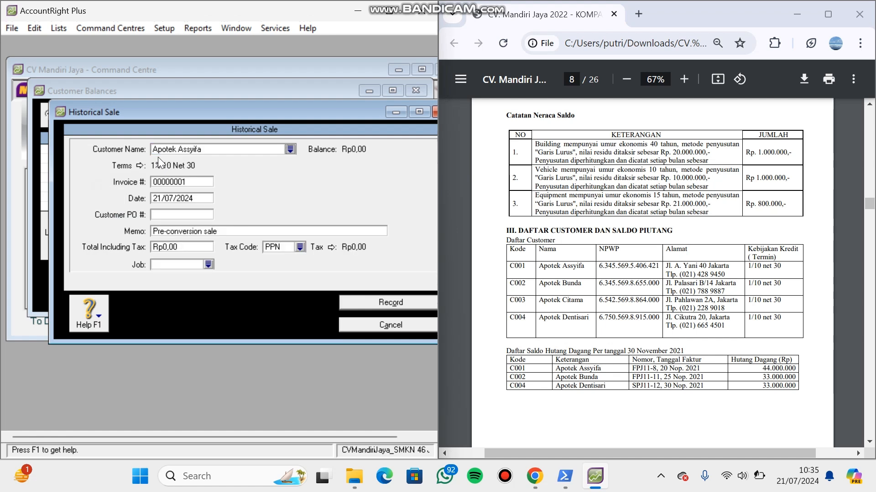
- Set the historical sale's invoice number to FPJ11-8 and its date to 20/11/2021
click(200, 182)
key(BackSpace)
key(Caps_Lock)
text(FPJ)
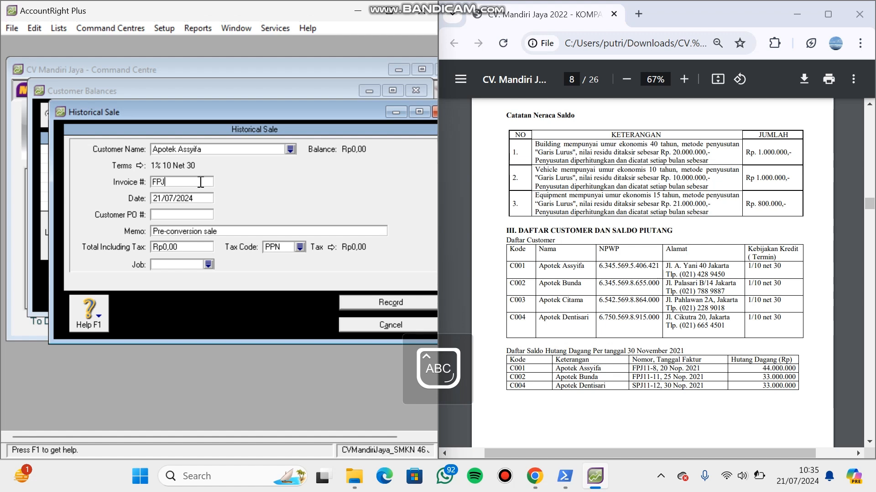
text(11-8)
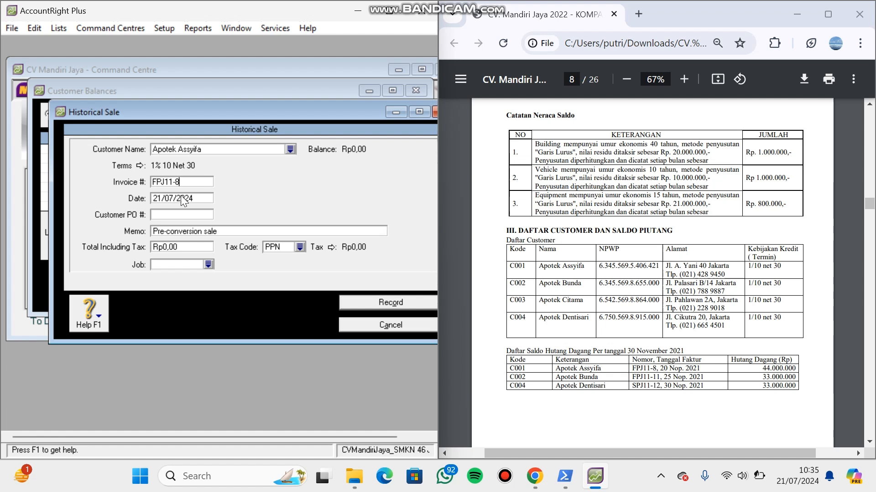
click(183, 197)
key(BackSpace)
text(20/11/2021)
- Replace the historical sale's memo with "Saldo Awal Piutang Apotek Assyifa"
click(191, 233)
key(BackSpace)
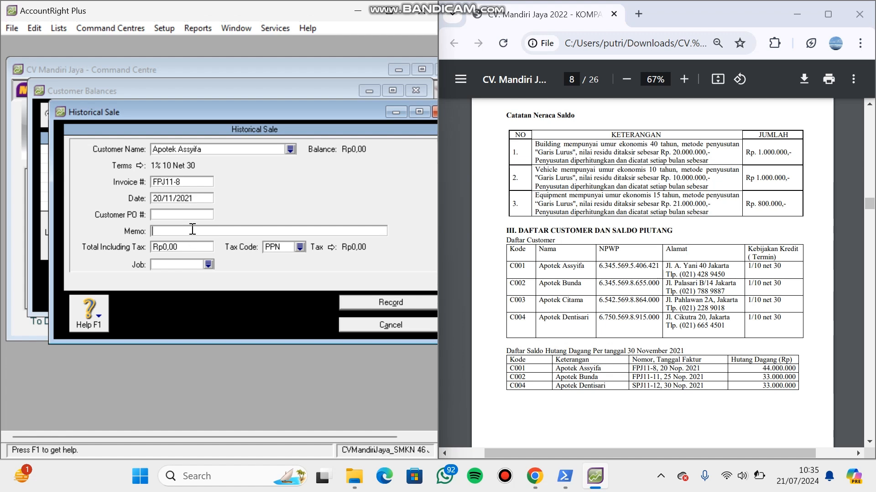
text(Saldo A)
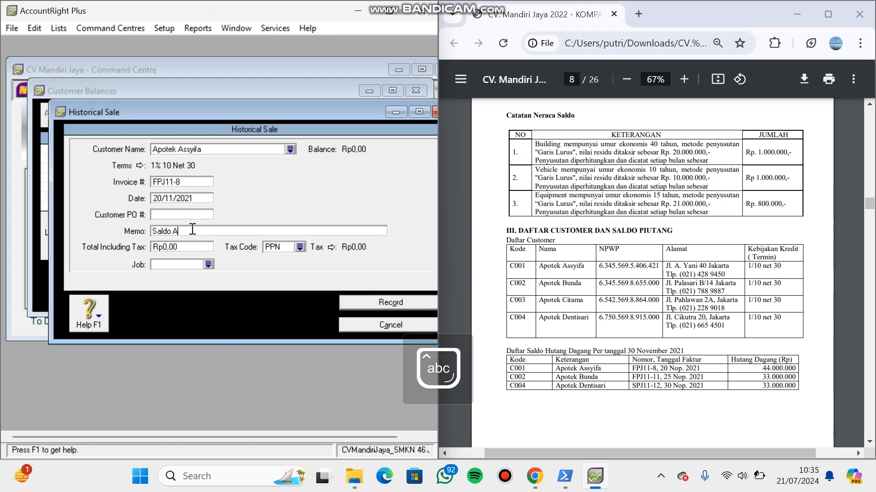
text(wal Piutang Apotek Assyifa)
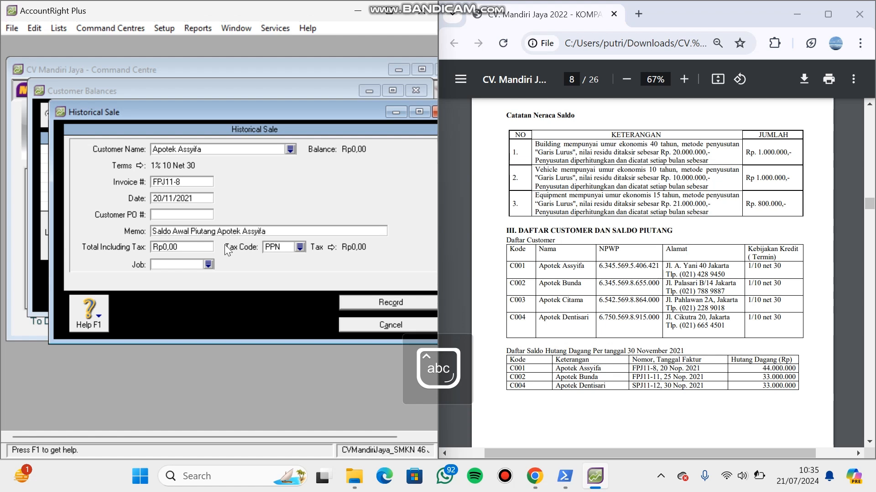
- Set the total including tax of Apotek Assyifa's historical sale to Rp44.000.000
click(202, 245)
text(44.000)
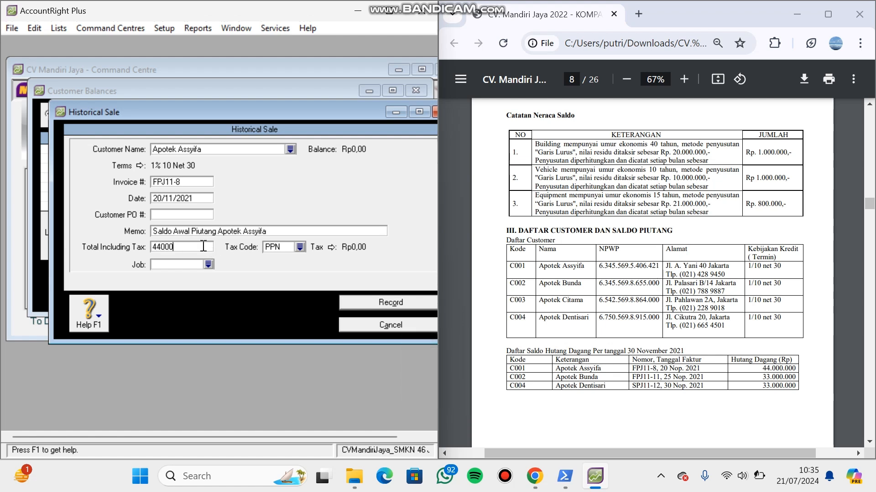
text(.000)
key(Tab)
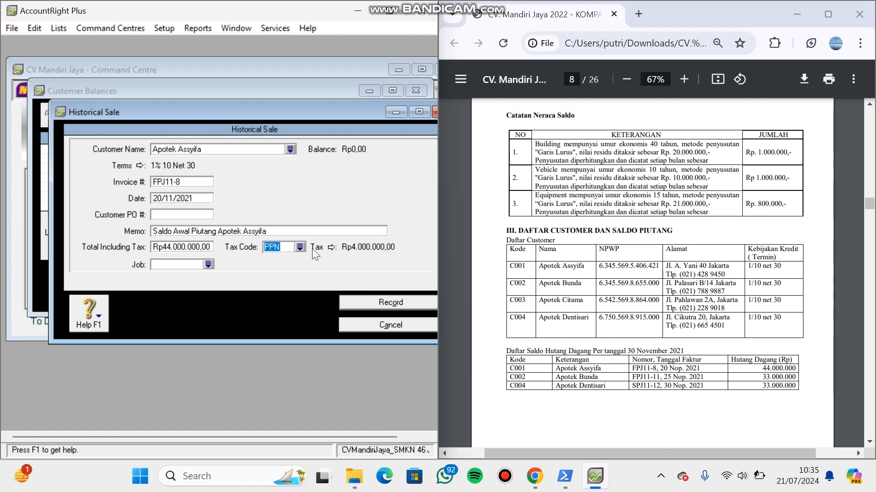
- Change the tax code of Apotek Assyifa's historical sale to N-T and record the sale
click(300, 247)
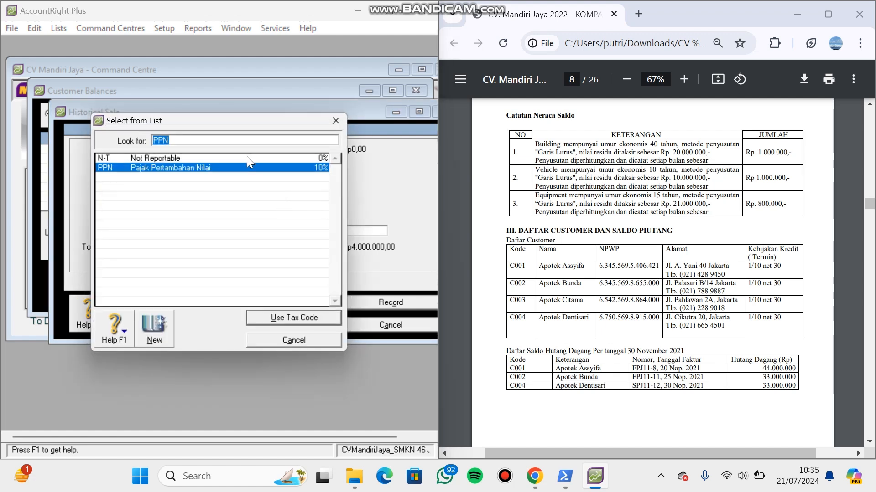
click(247, 158)
double_click(248, 158)
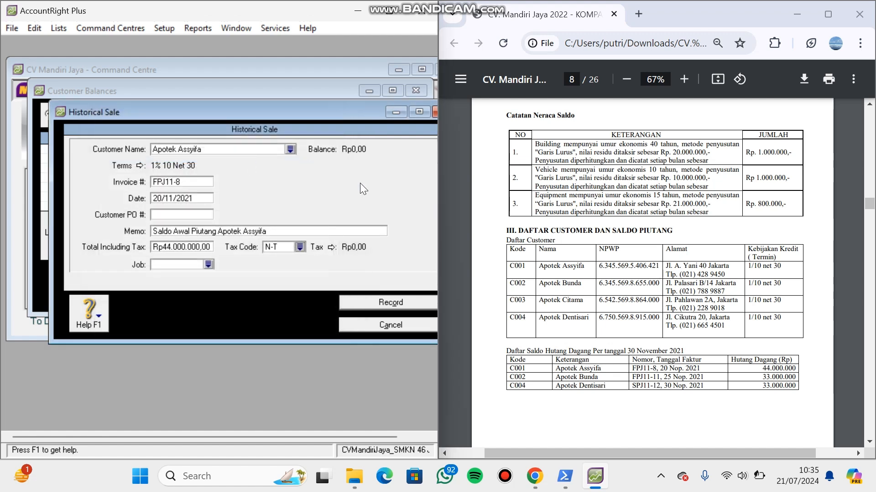
click(361, 303)
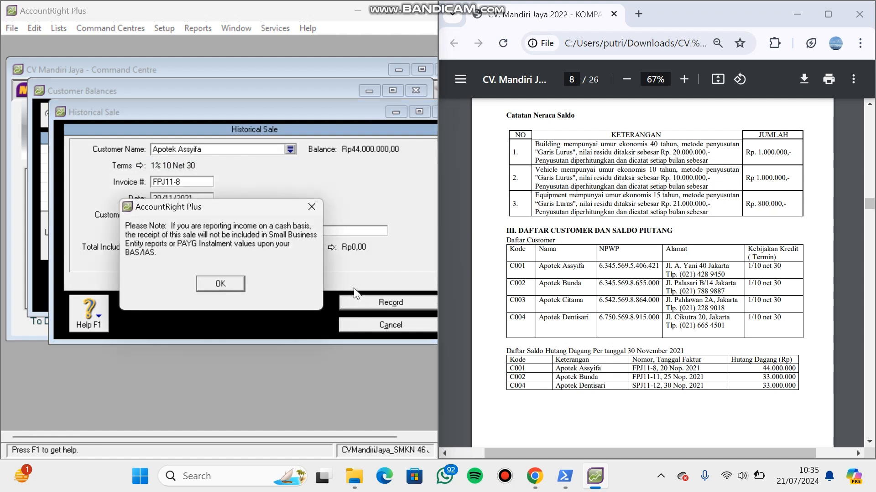
click(224, 285)
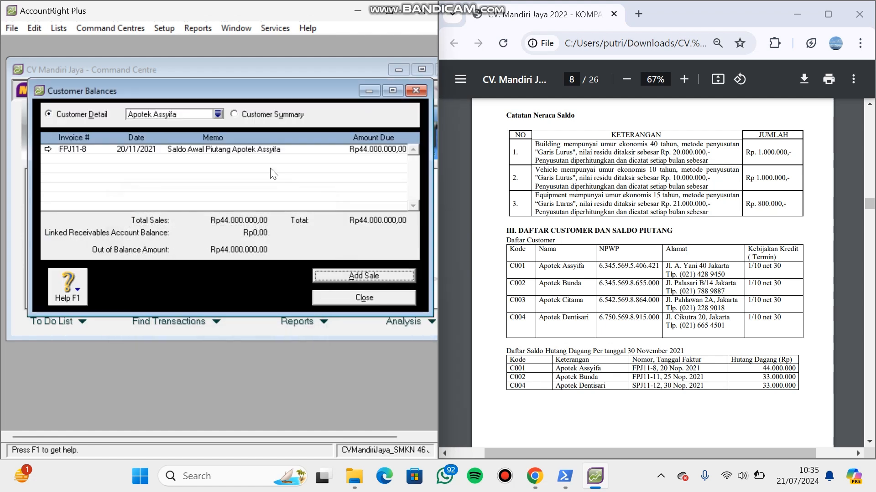
- Switch the customer balances to Apotek Bunda and start a historical sale for that customer
click(218, 114)
click(202, 167)
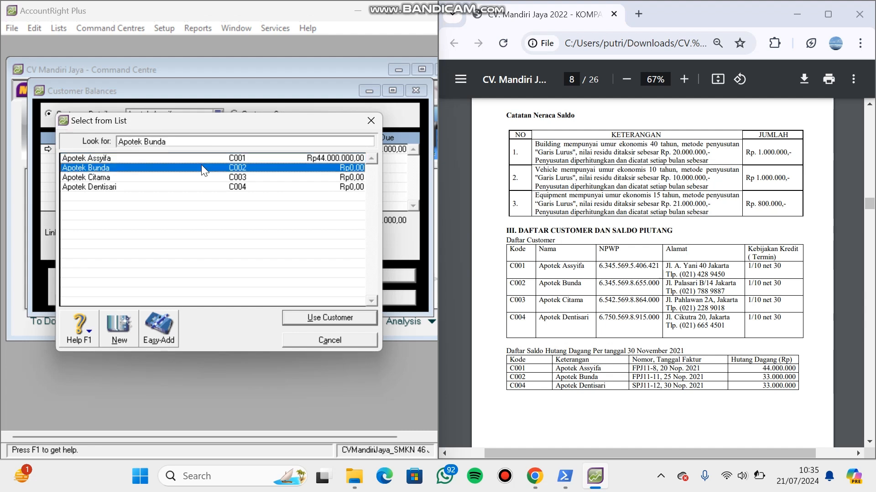
double_click(201, 167)
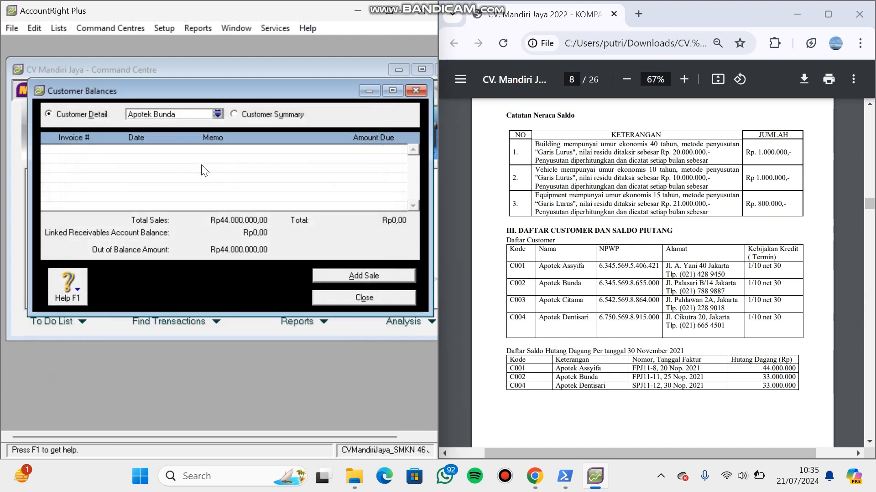
click(329, 275)
click(237, 299)
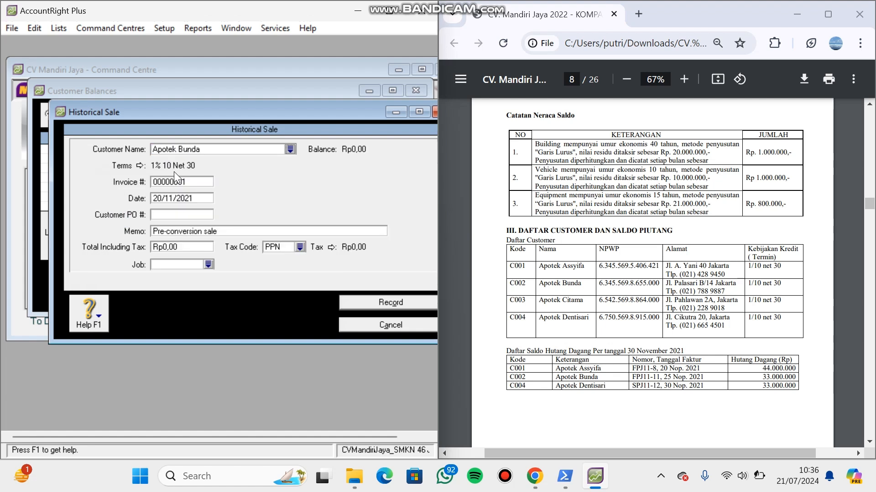
- Set the invoice number of Apotek Bunda's historical sale to FPJ11-11 and its date to 25/11/2021
double_click(182, 183)
key(BackSpace)
key(Return)
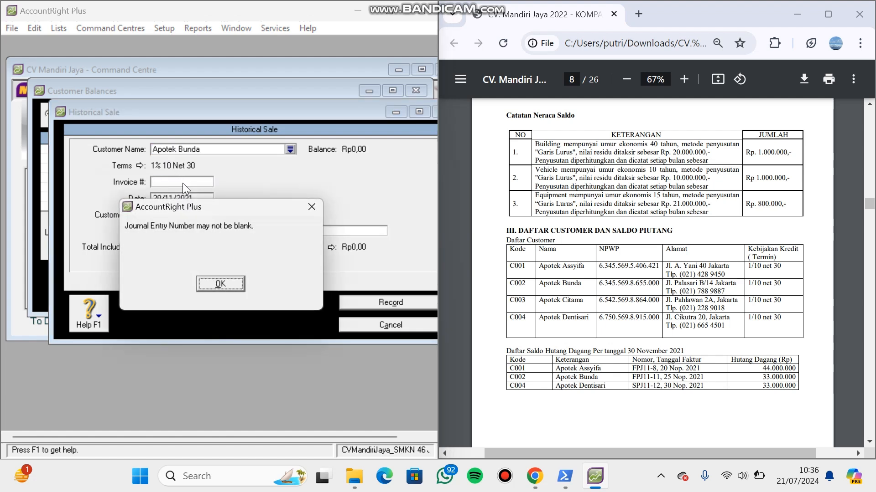
click(221, 284)
text(FP)
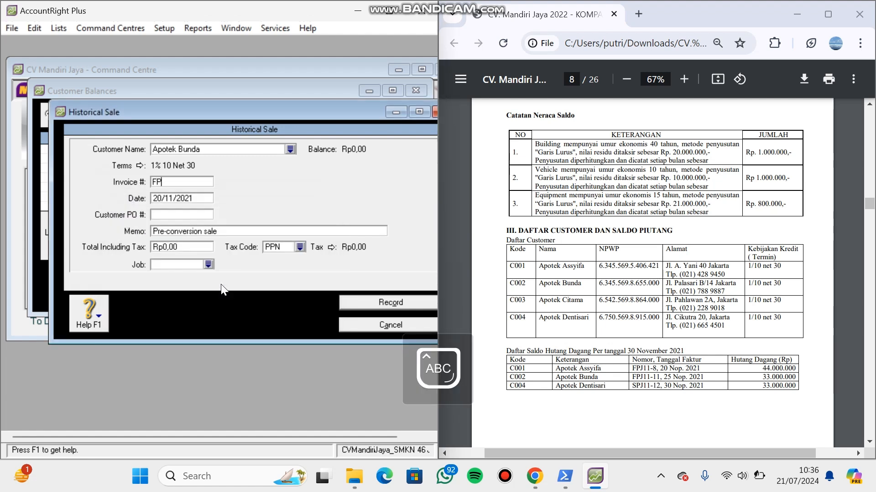
text(J11-11)
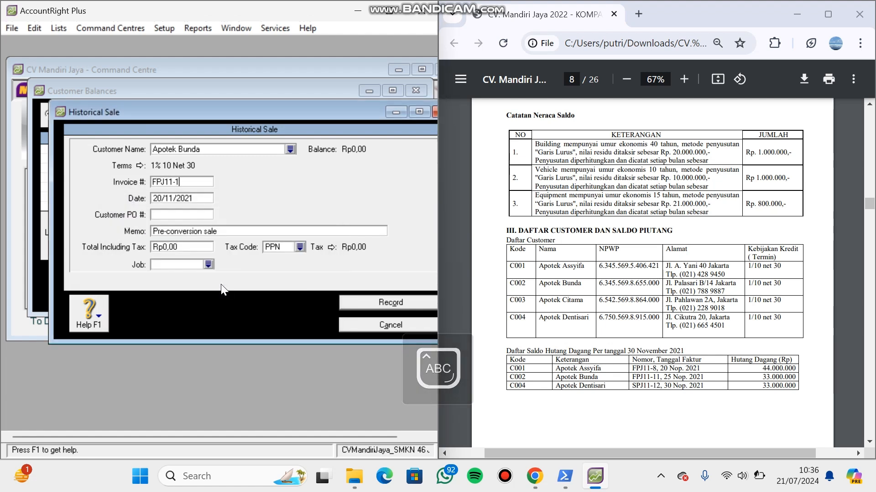
click(163, 199)
key(BackSpace)
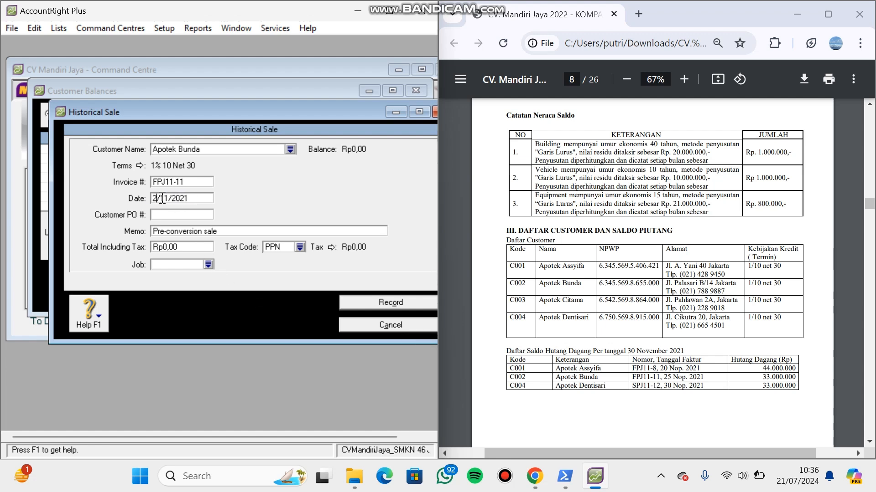
text(5)
key(Tab)
- Replace the sale's memo with "Saldo Awal Piutang Apotek Bunda"
triple_click(175, 228)
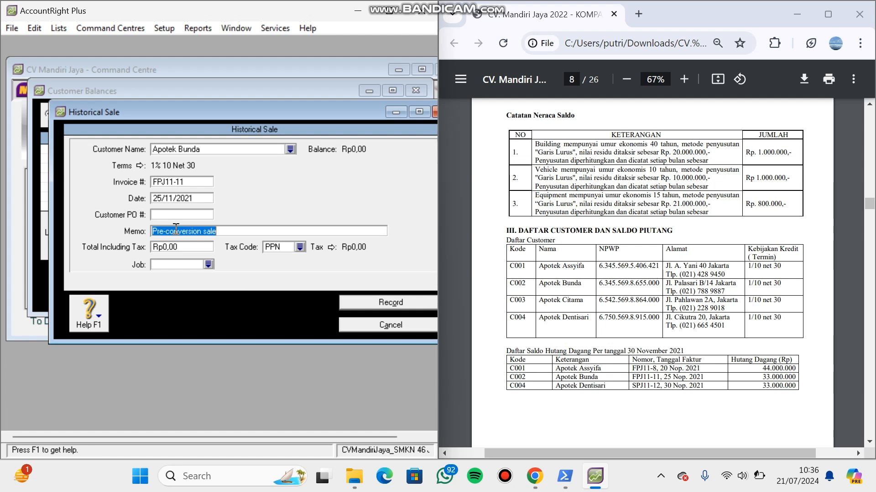
key(BackSpace)
text(Saldo)
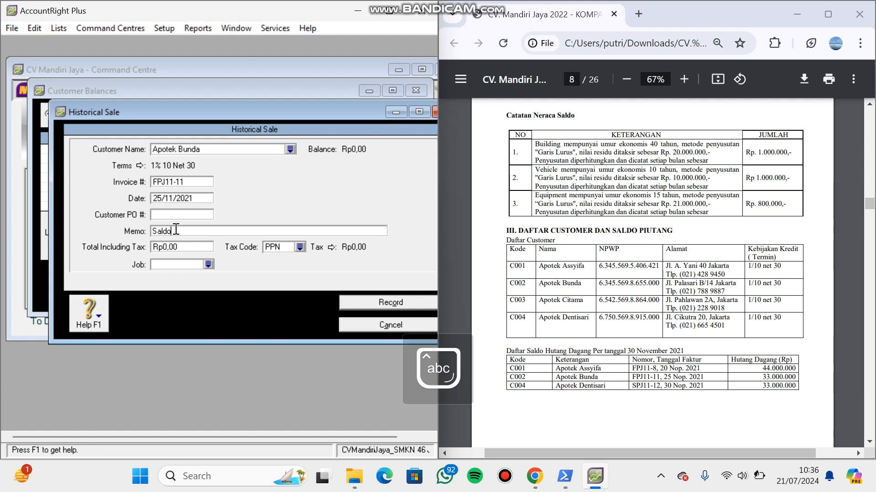
text( Awal Piutang)
key(Caps_Lock)
text(A)
key(Caps_Lock)
text(potek Bunda)
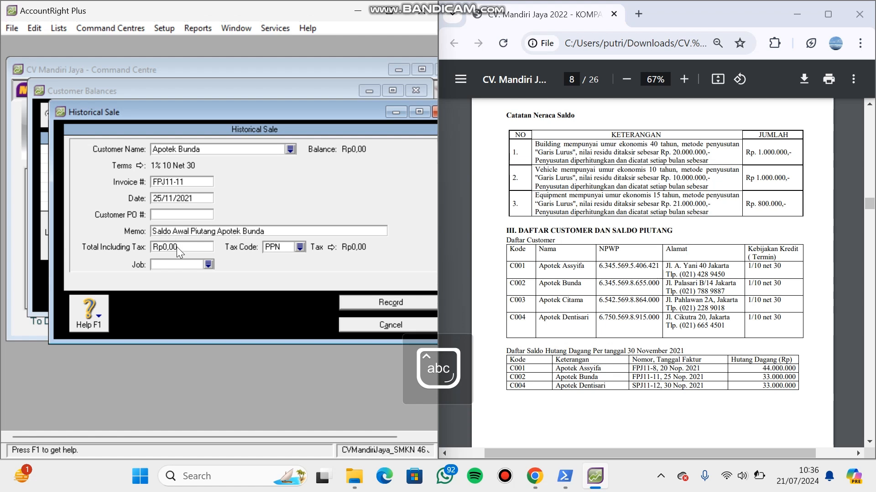
- Set the total including tax of Apotek Bunda's historical sale to Rp33.000.000
click(178, 247)
key(Caps_Lock)
text(3)
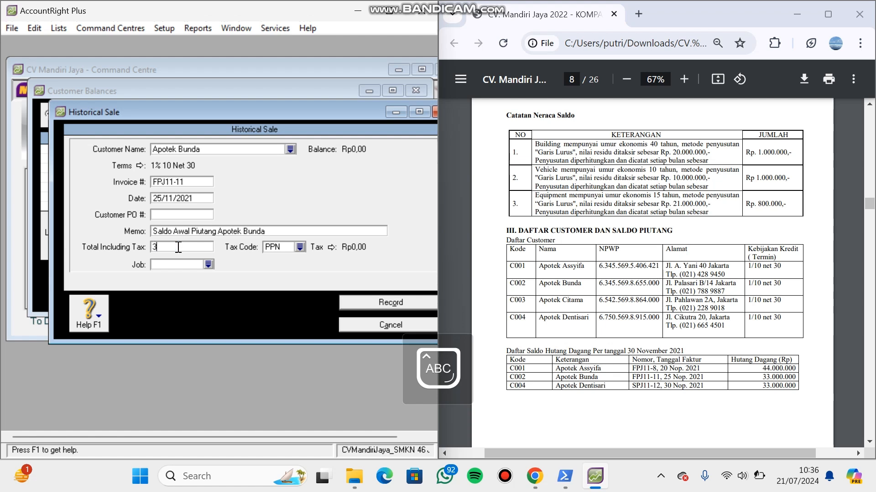
text(3.000.000)
key(Tab)
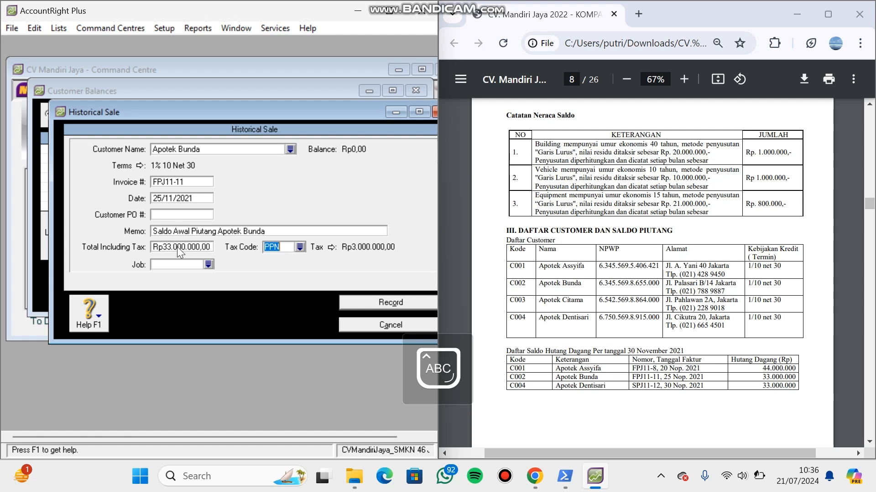
- Change the tax code of Apotek Bunda's historical sale to N-T and record the sale
click(299, 246)
click(281, 158)
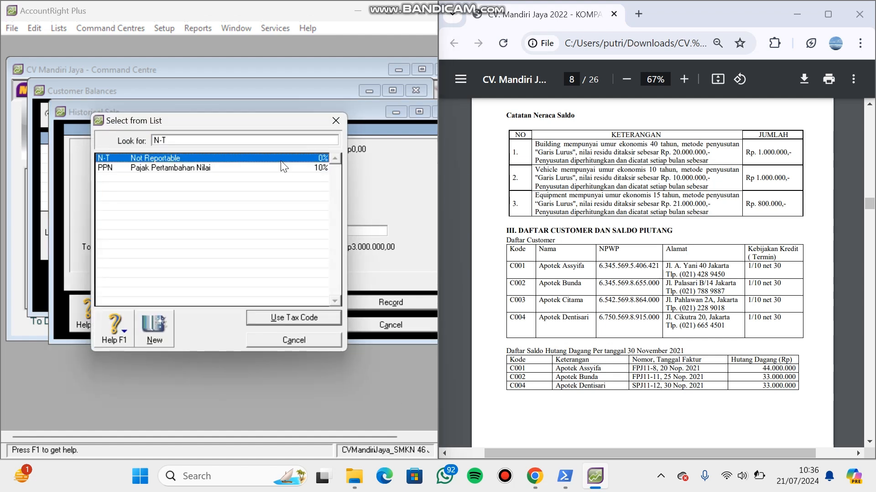
double_click(280, 160)
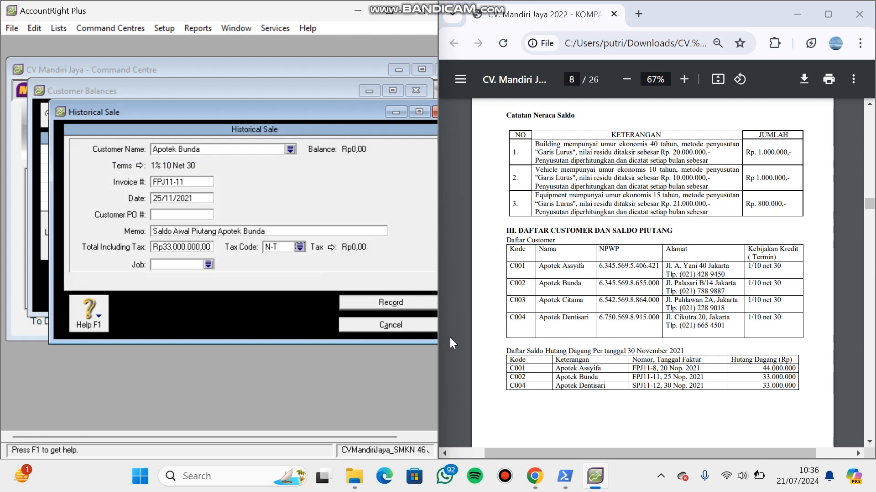
click(414, 306)
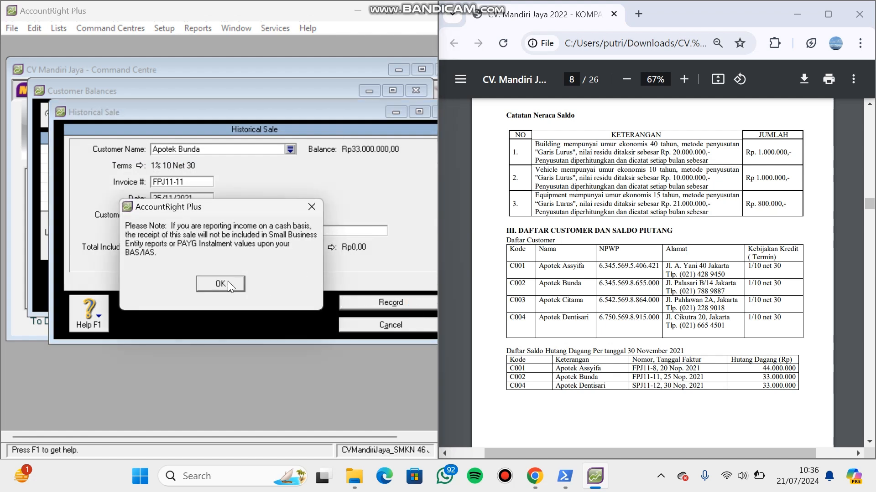
click(221, 283)
- Switch the customer balances to Apotek Dentisari and start a historical sale for that customer
click(218, 110)
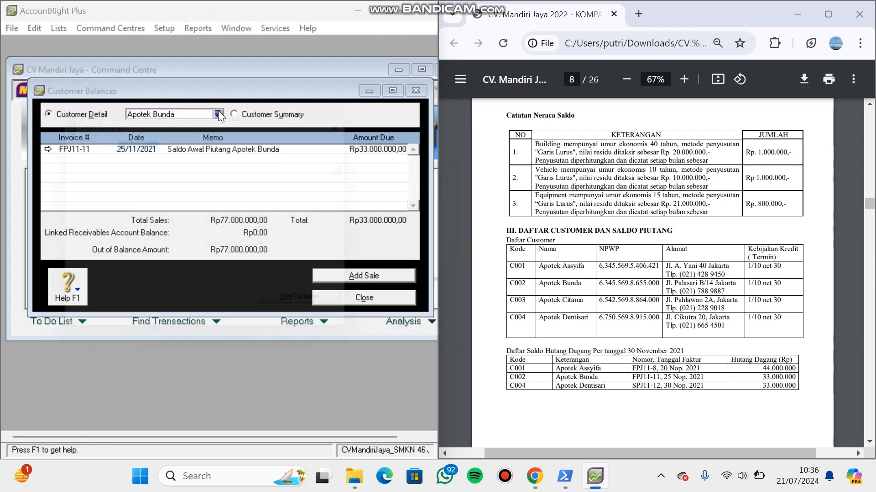
click(203, 188)
double_click(203, 188)
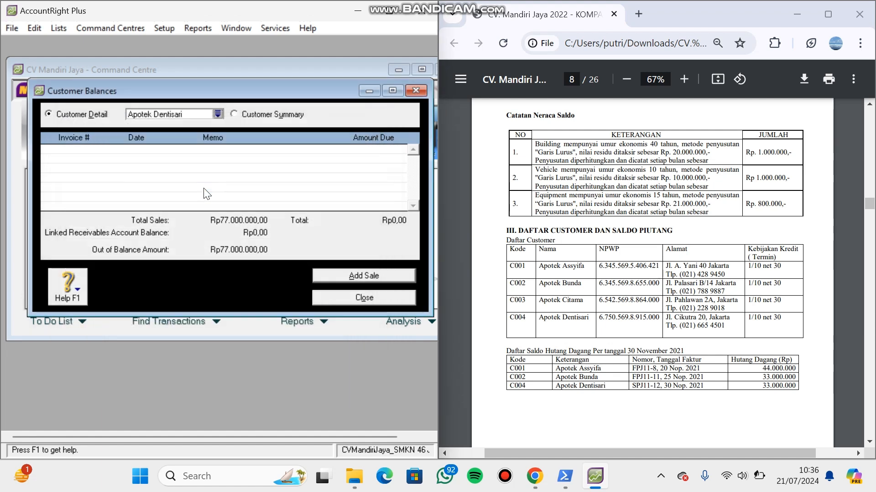
click(350, 275)
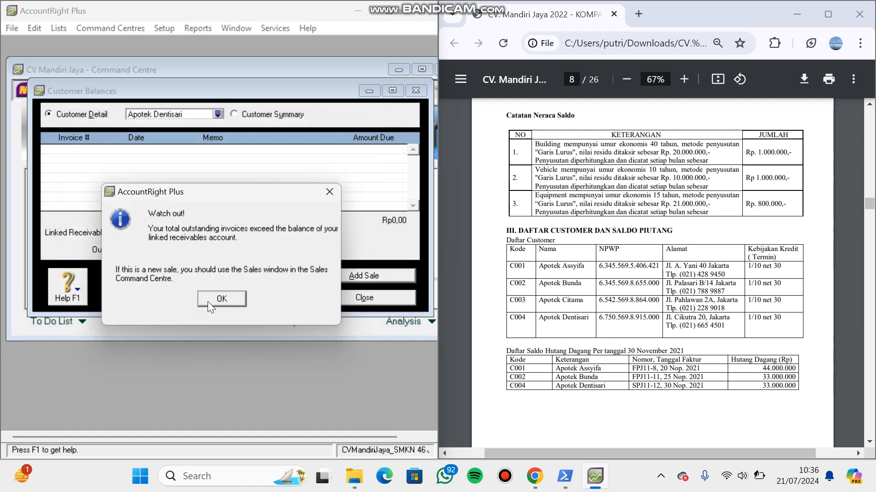
click(208, 302)
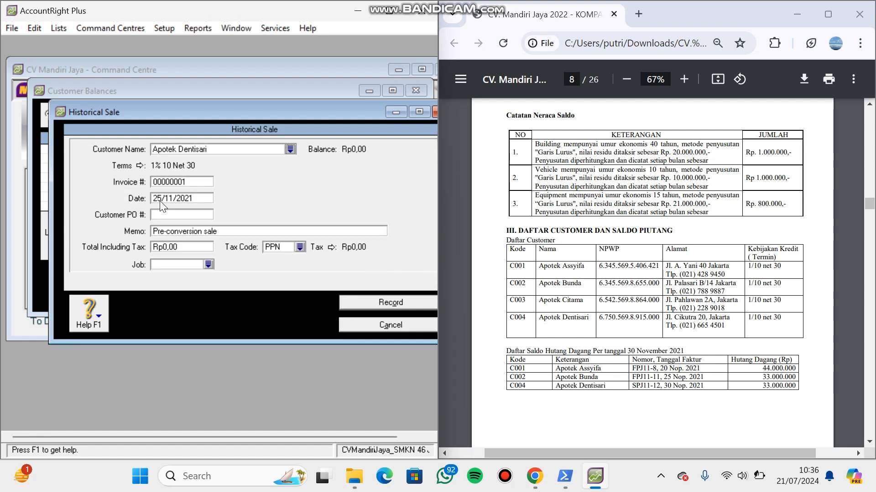
- Set the invoice number of Apotek Dentisari's historical sale to SPJ11-12 and its date to 30/11/2021
click(171, 182)
key(BackSpace)
text(SPJ11-12)
click(166, 199)
key(Left)
key(BackSpace)
key(BackSpace)
text(30)
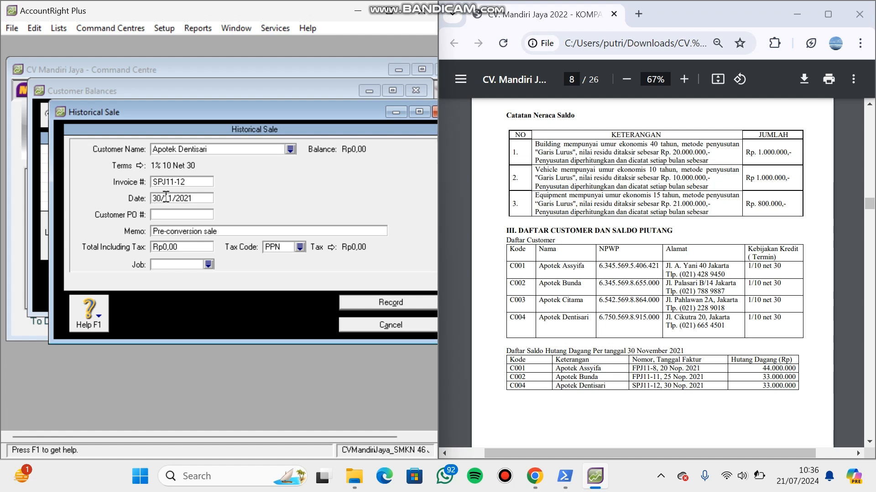
- Replace the sale's memo with "Saldo Awal Piutang Apotek Dentisari"
click(192, 231)
key(BackSpace)
text(Saldo)
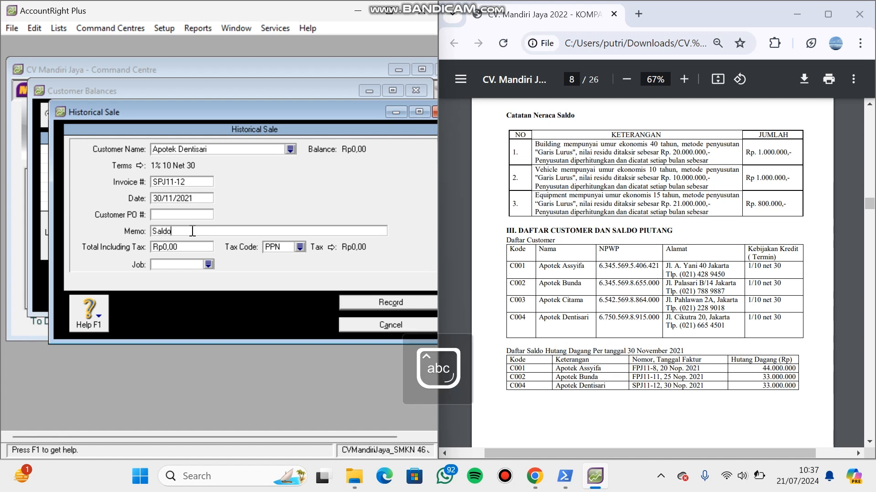
text( Awal Piutang A)
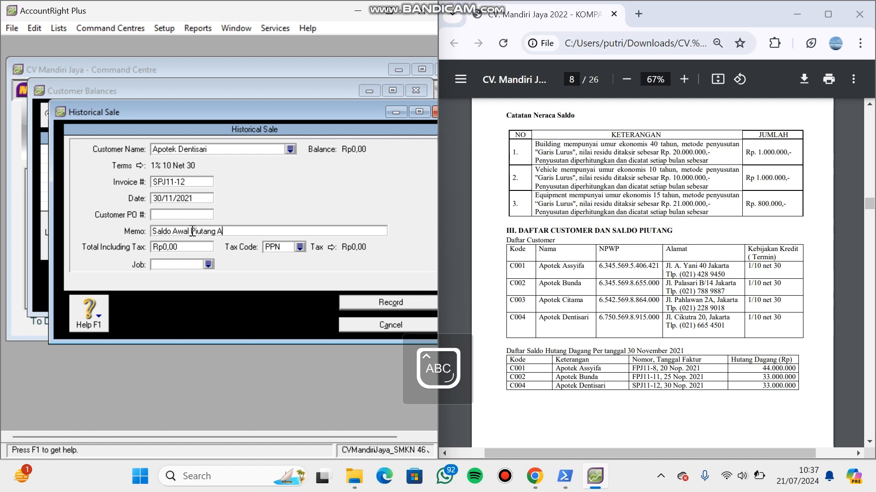
text(potek Dentisa)
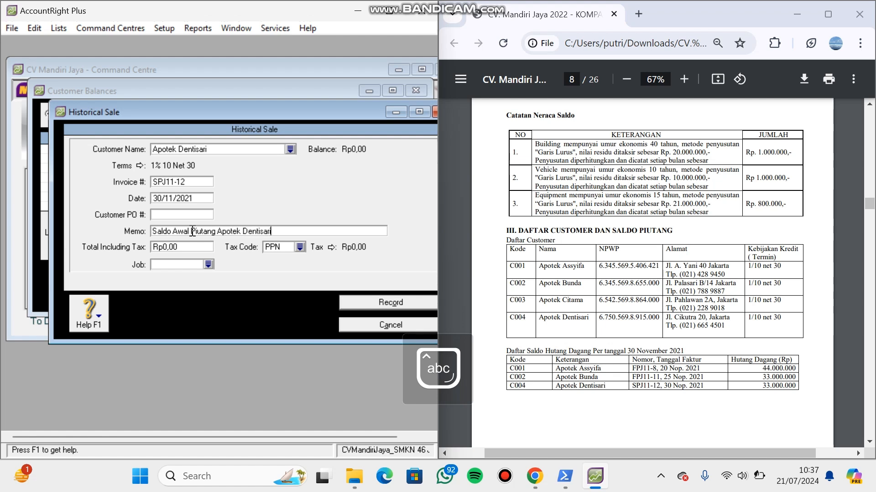
text(ri)
- Set the total including tax of Apotek Dentisari's sale to Rp33.000.000 and its tax code to N-T
click(192, 247)
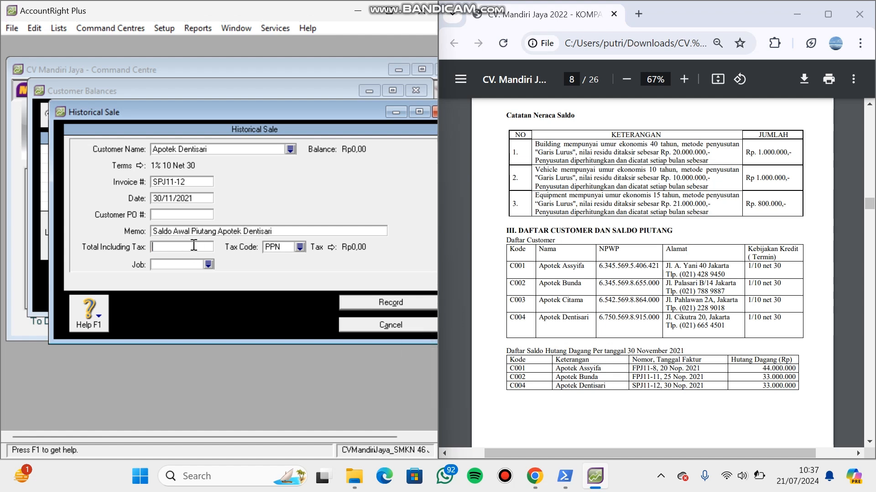
text(300000000)
click(300, 246)
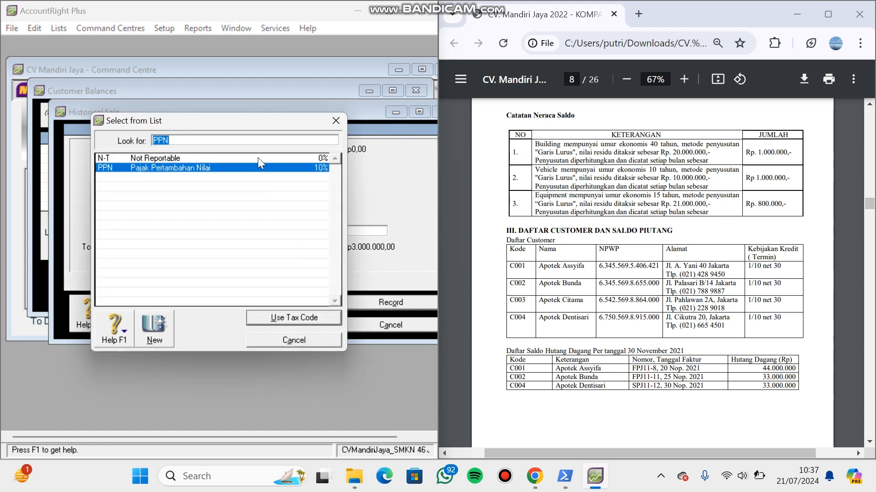
click(258, 157)
double_click(258, 157)
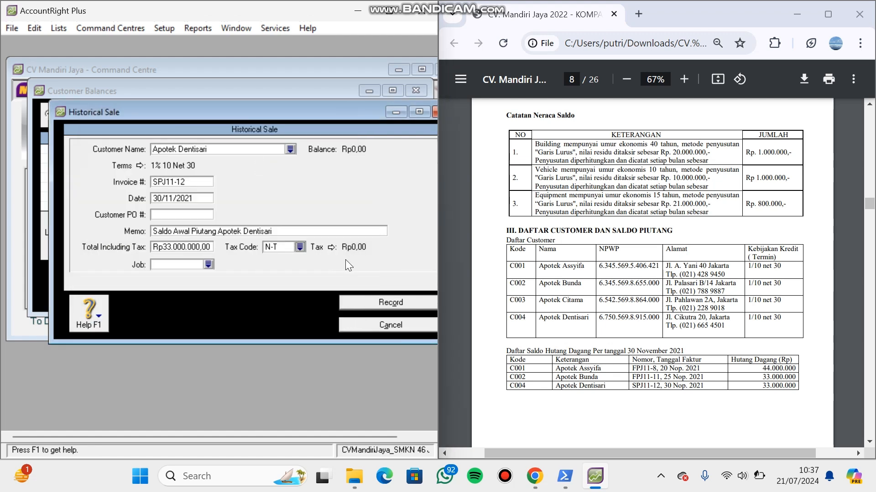
- Record Apotek Dentisari's historical sale and close the Customer Balances window
click(390, 302)
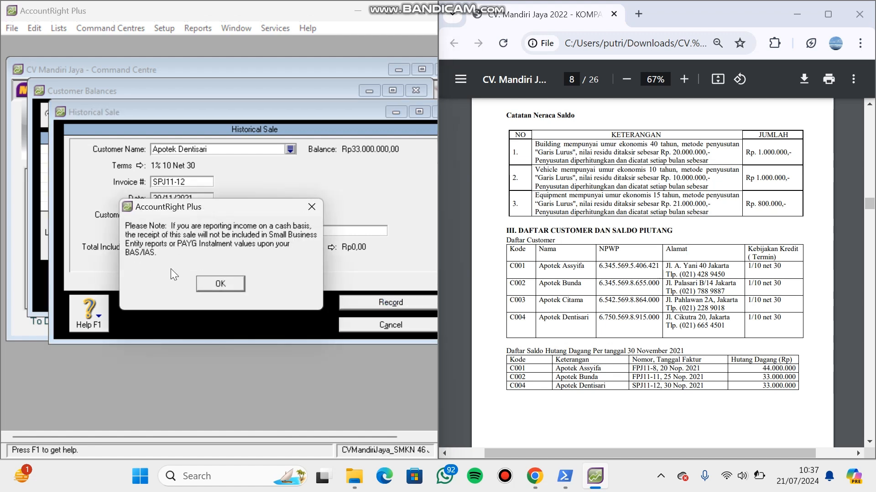
click(204, 288)
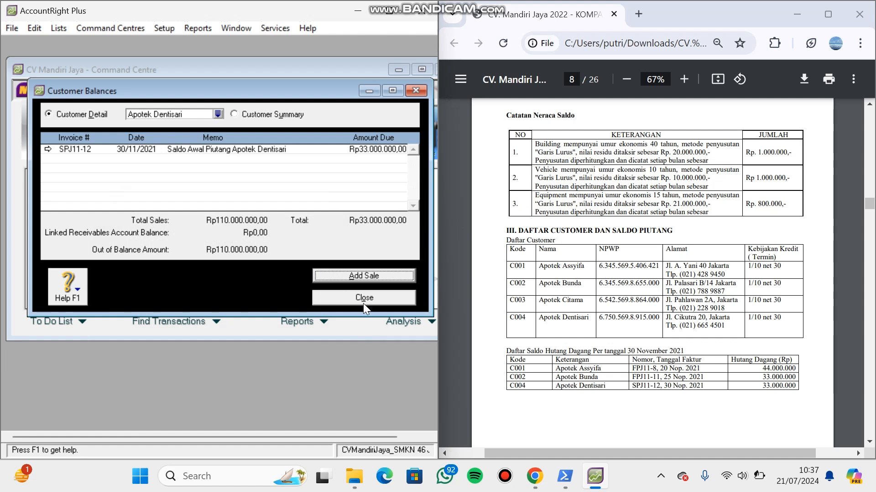
click(363, 303)
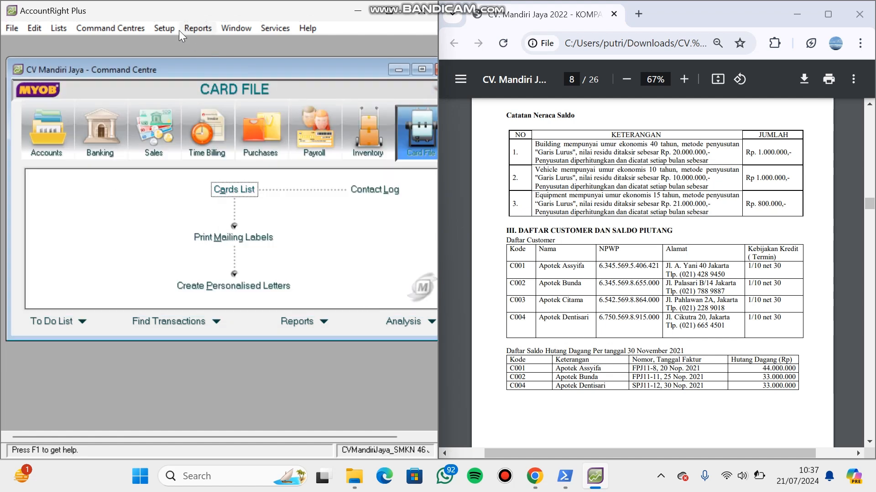
- Bring the PDF's supplier balances list into view and open a new historical purchase for PT asoka from Supplier Balances
click(869, 442)
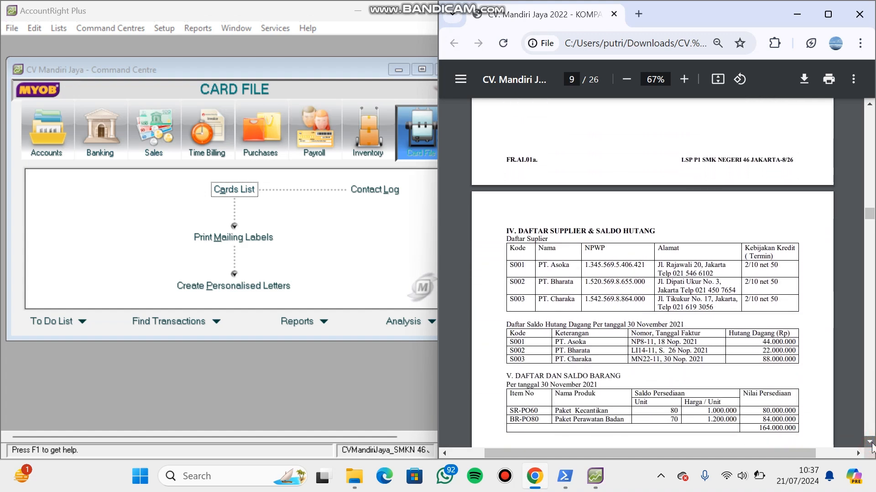
click(870, 443)
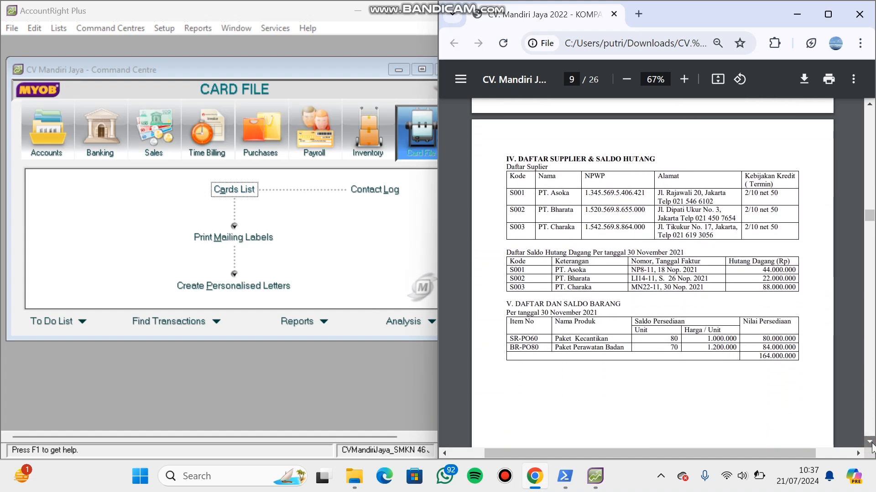
click(162, 28)
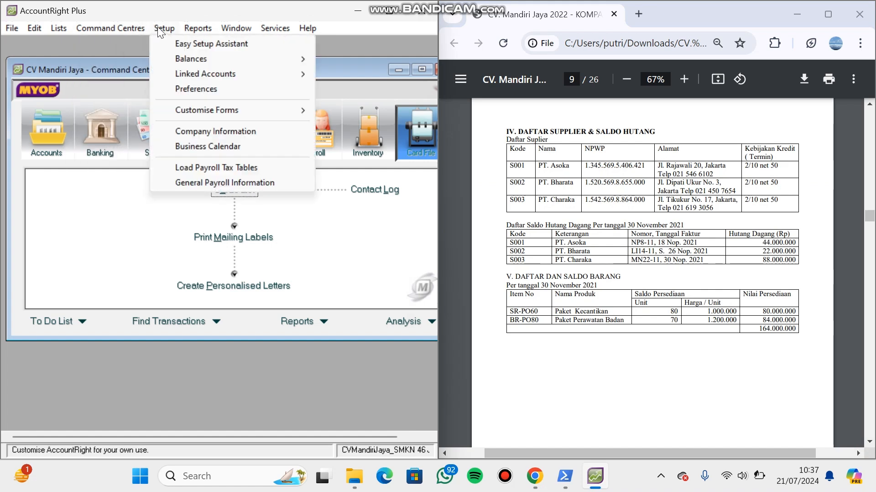
mouse_move(198, 59)
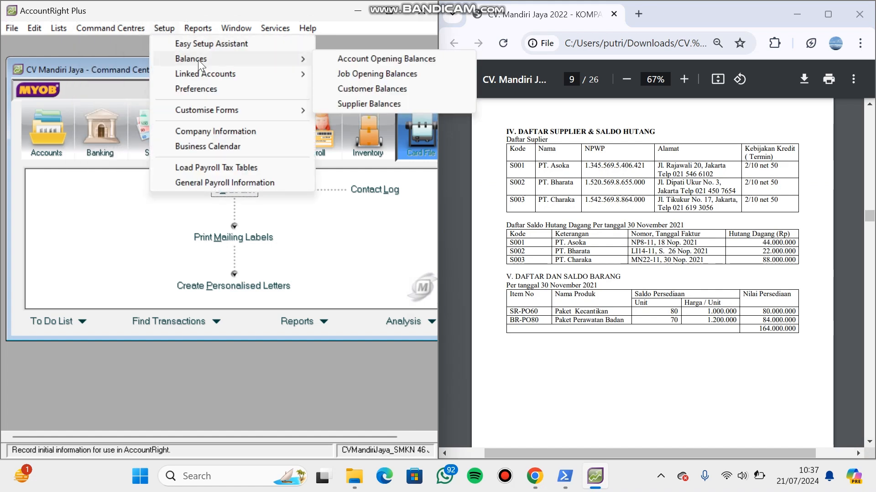
click(347, 104)
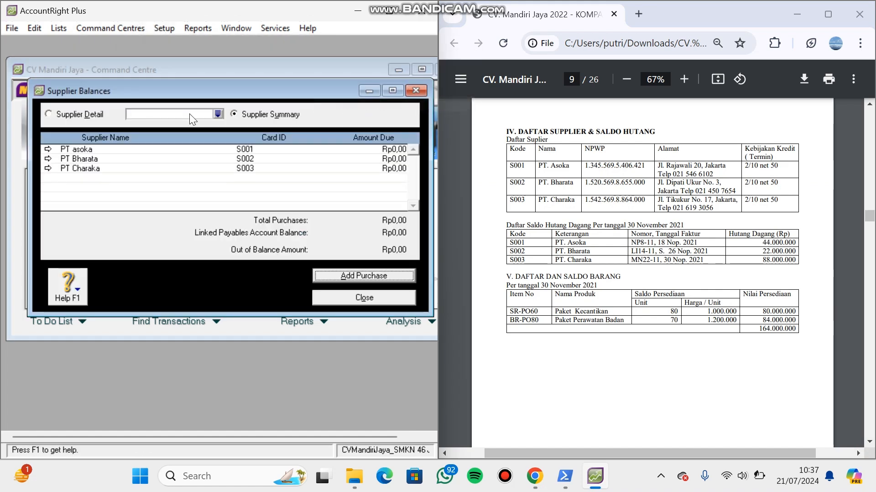
double_click(256, 150)
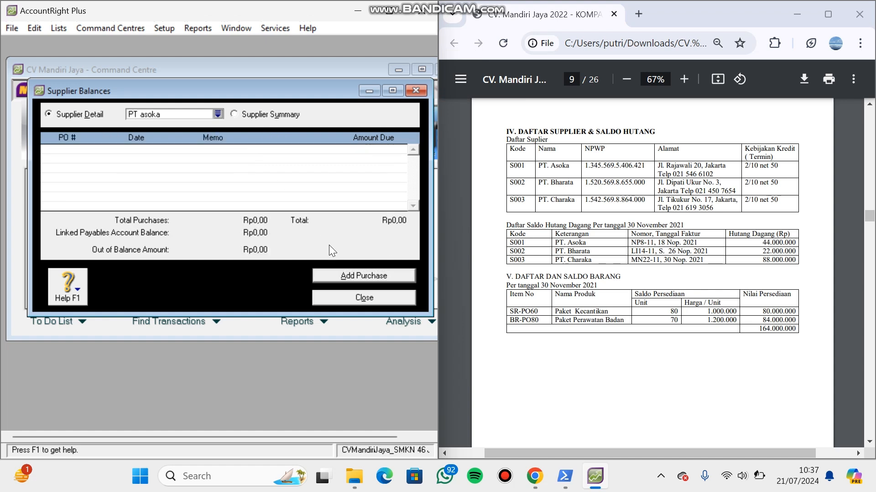
click(351, 276)
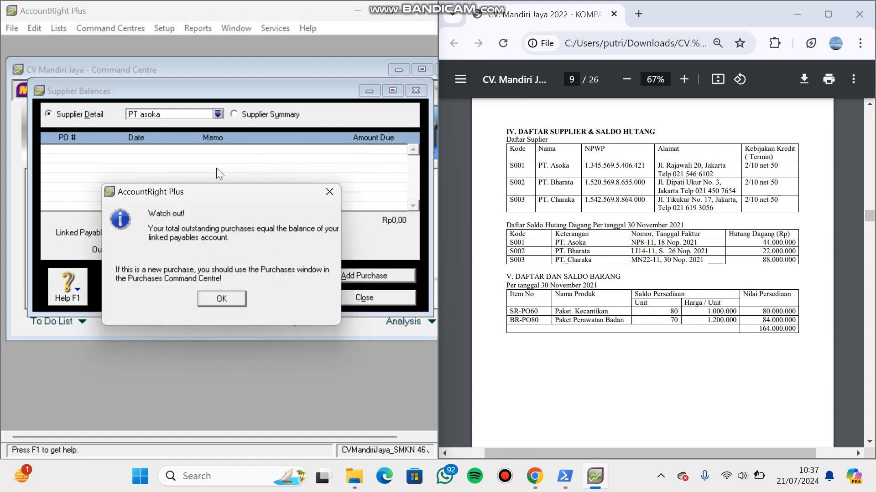
click(239, 300)
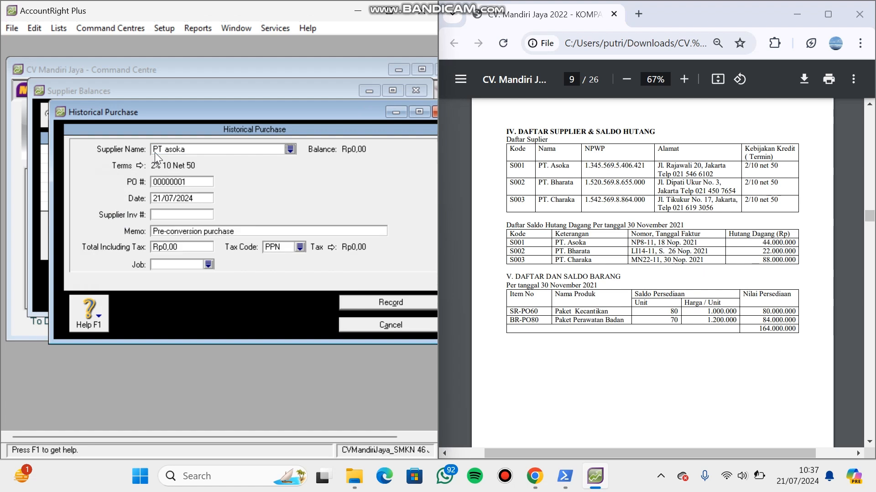
- Set the PO number of PT asoka's historical purchase to NP8-11 and its date to 18/11/2021
double_click(176, 180)
key(BackSpace)
key(Caps_Lock)
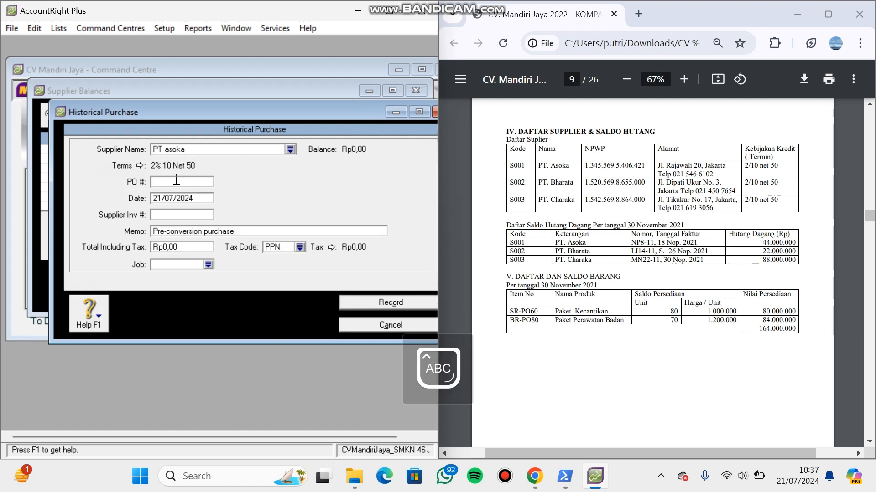
text(NP8-11)
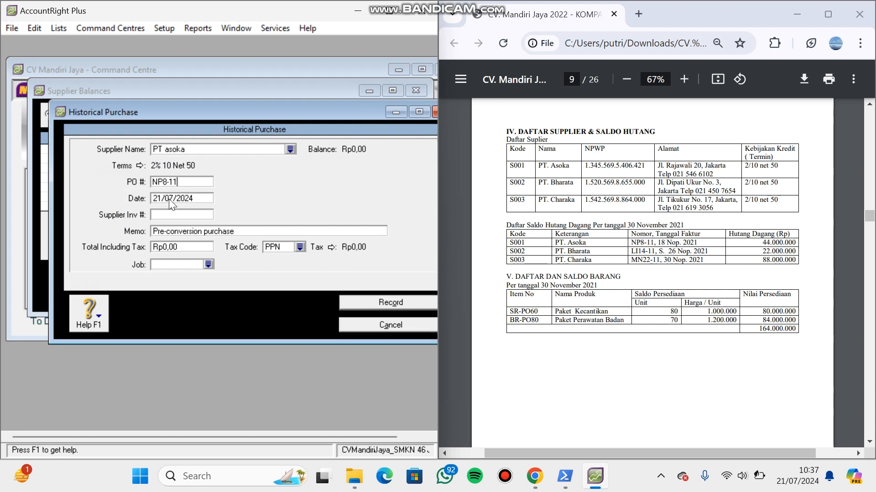
double_click(197, 199)
key(BackSpace)
text(18/11/2021)
key(Tab)
- Replace the purchase's memo with "Saldo Awal Hutang PT Asoka"
triple_click(212, 231)
key(BackSpace)
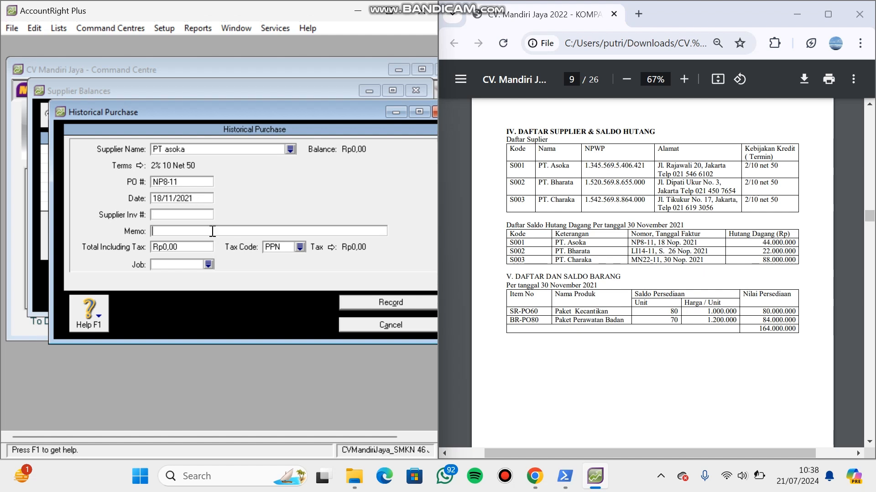
text(S)
key(Caps_Lock)
text(aldo)
key(Caps_Lock)
text(A)
key(Caps_Lock)
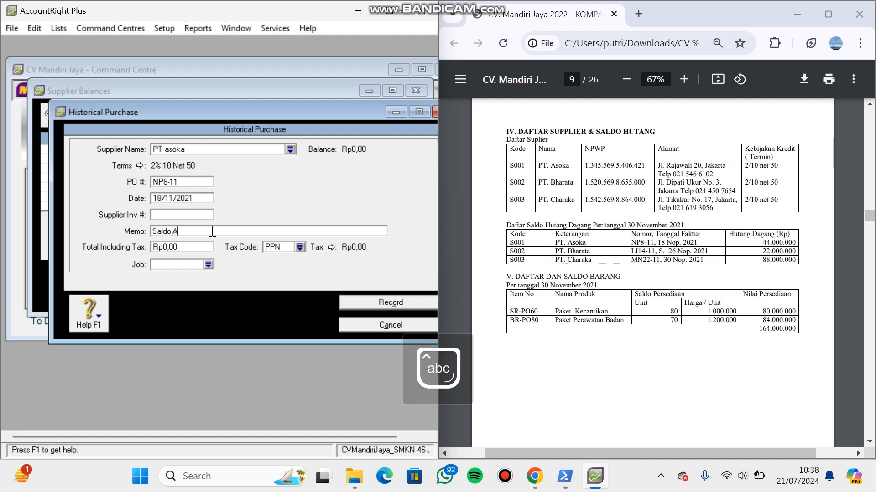
text(wal)
key(Caps_Lock)
text(H)
key(Caps_Lock)
text(utang)
key(Caps_Lock)
text(PT A)
key(Caps_Lock)
text(soka)
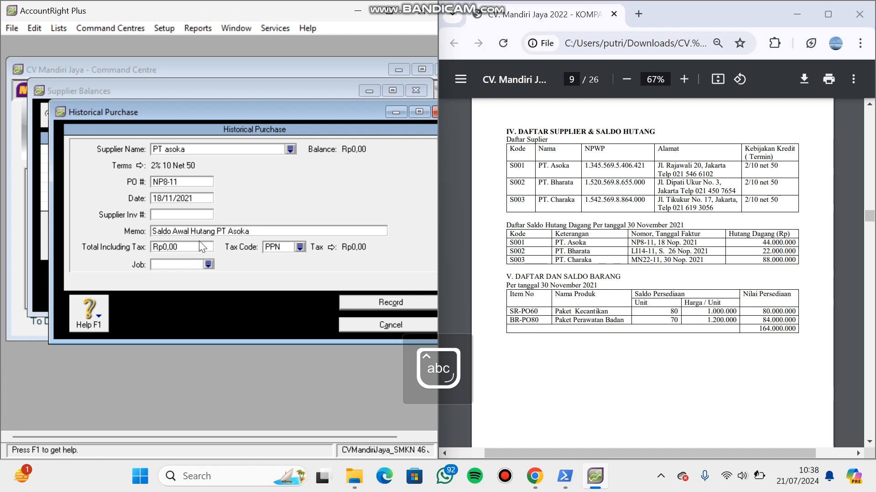
- Set the total including tax of PT asoka's purchase to Rp44.000.000 and its tax code to N-T
click(199, 244)
text(44.000.)
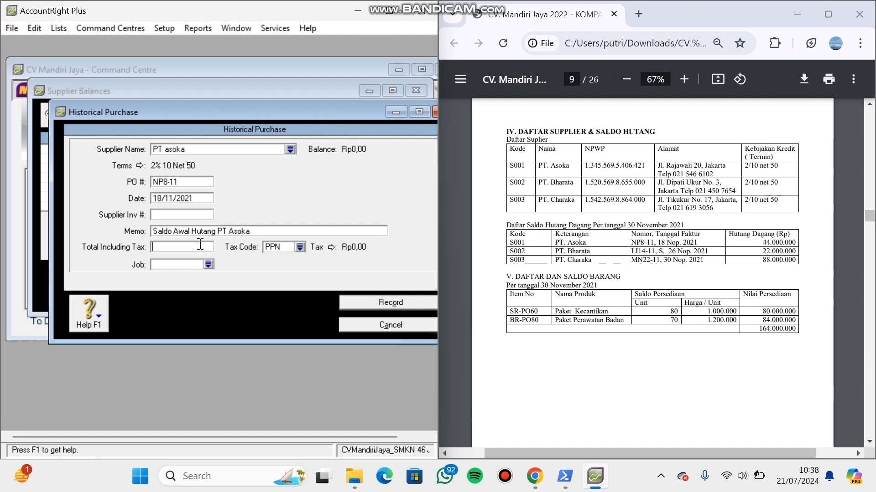
text(000000)
key(Tab)
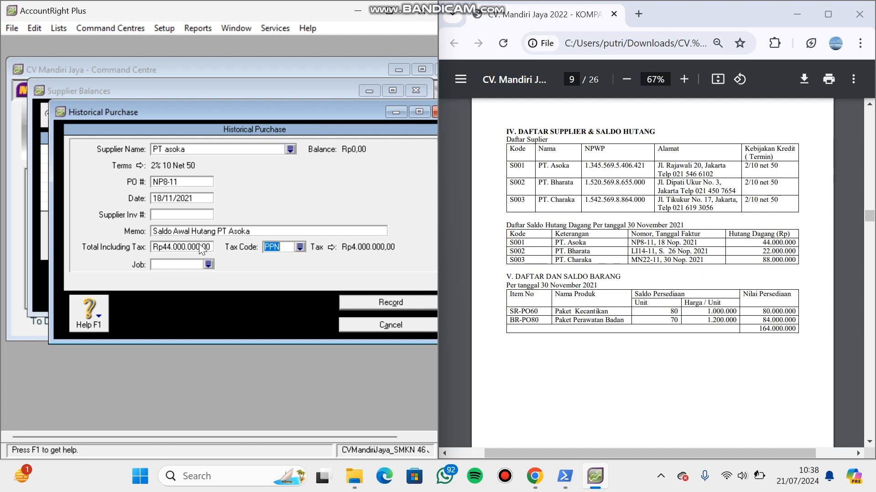
click(297, 248)
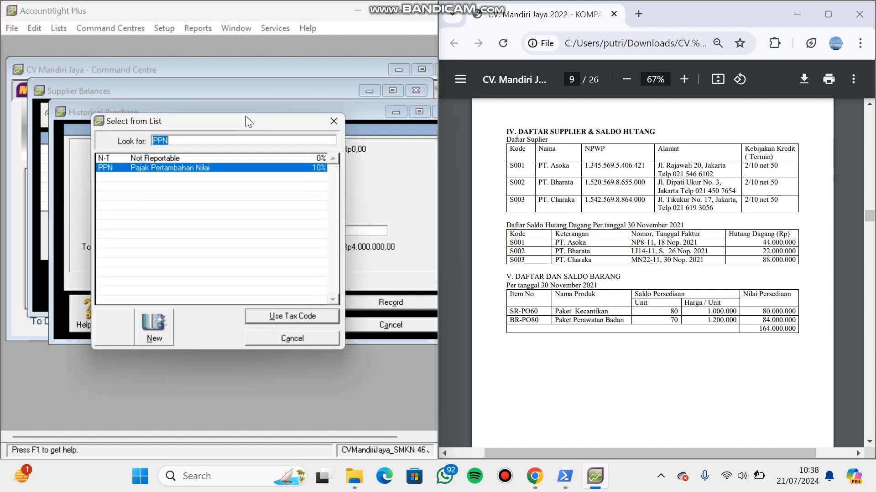
click(239, 157)
double_click(239, 156)
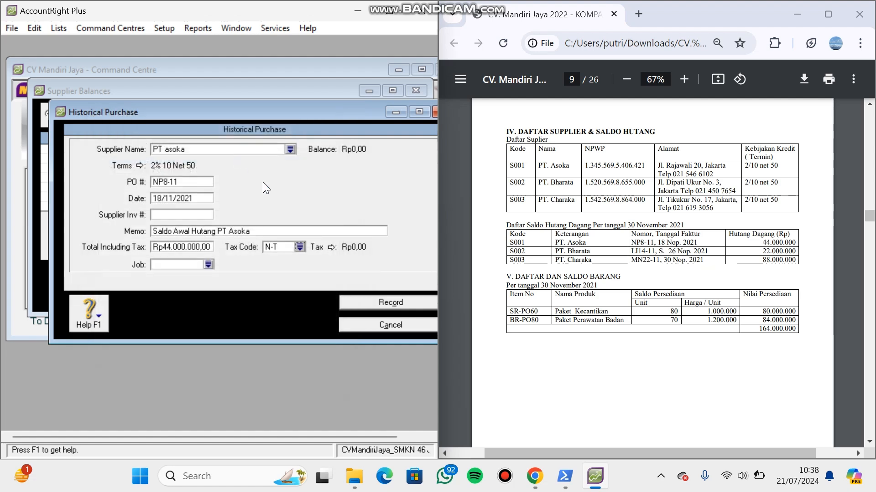
- Record PT asoka's historical purchase and start a new one for PT Bharata
click(367, 302)
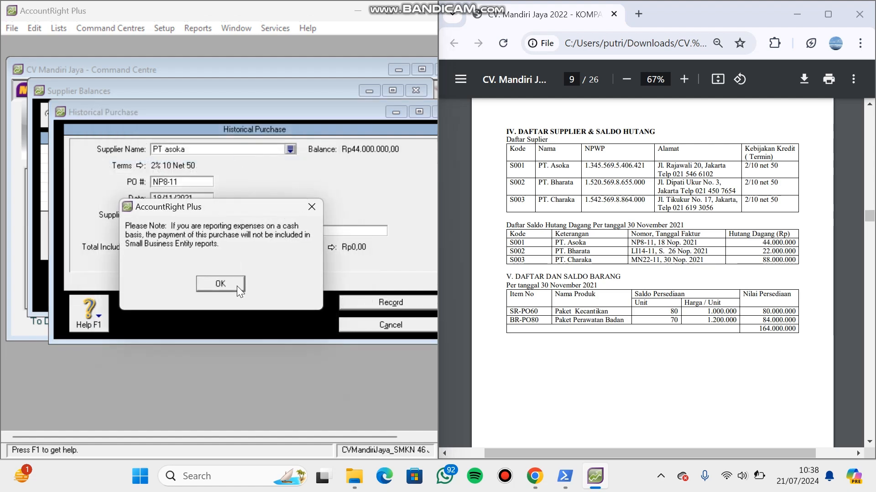
click(221, 284)
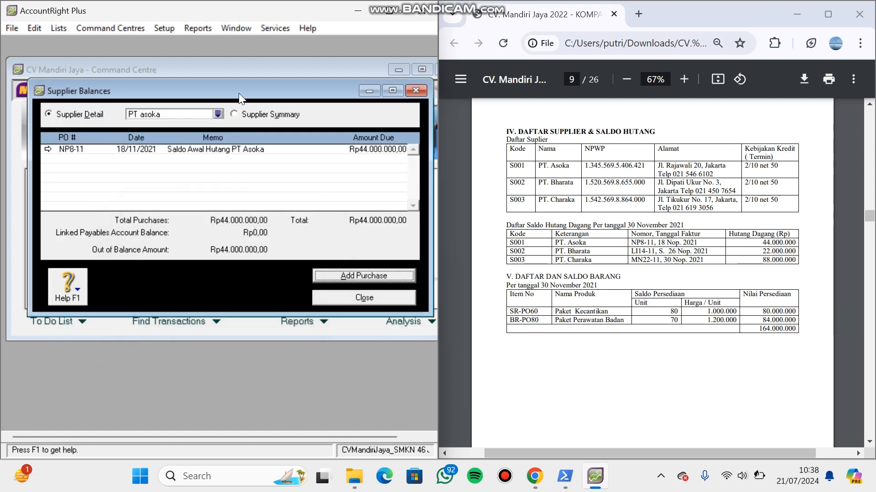
click(219, 114)
double_click(191, 169)
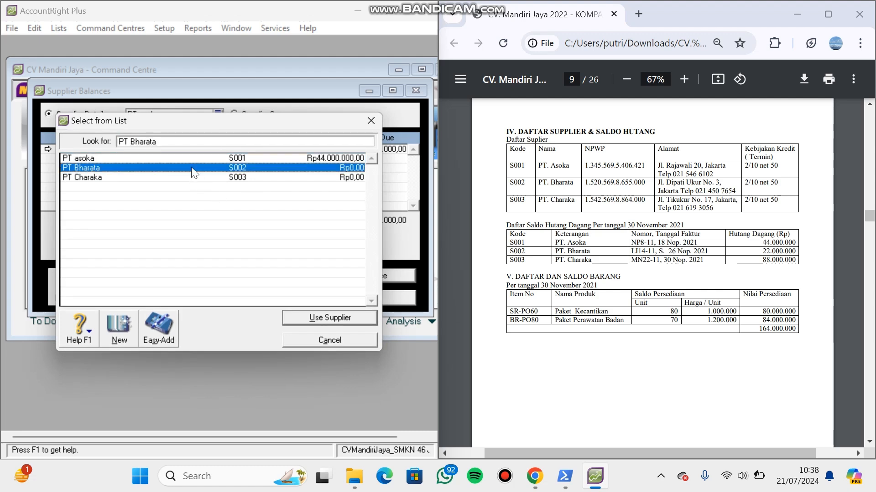
click(351, 273)
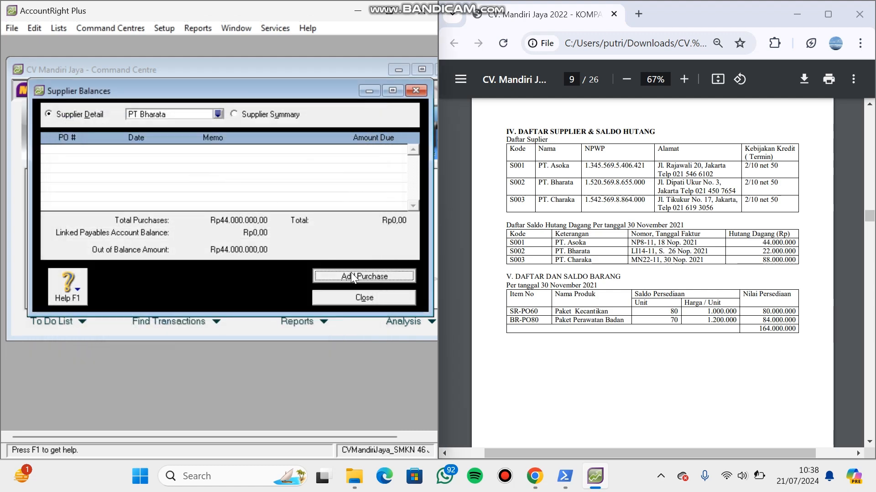
click(222, 298)
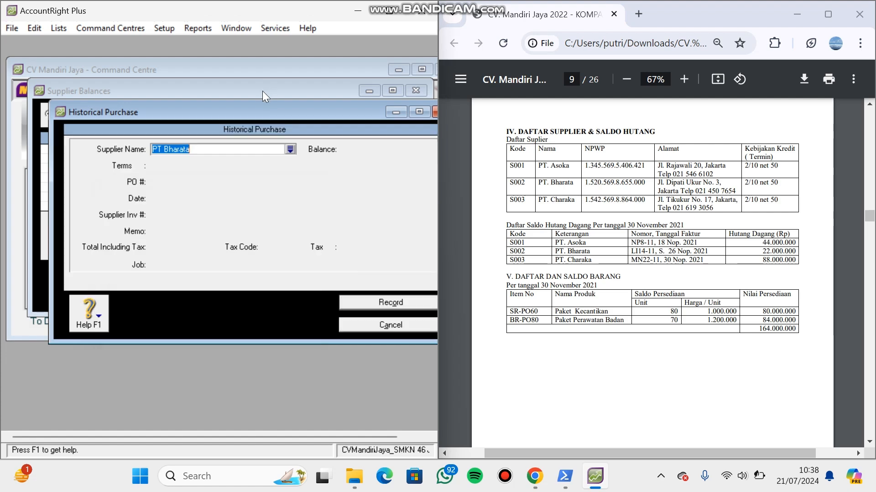
- Set the PO number of PT Bharata's historical purchase to LI14-11 and its date to 26/11/2021
click(200, 181)
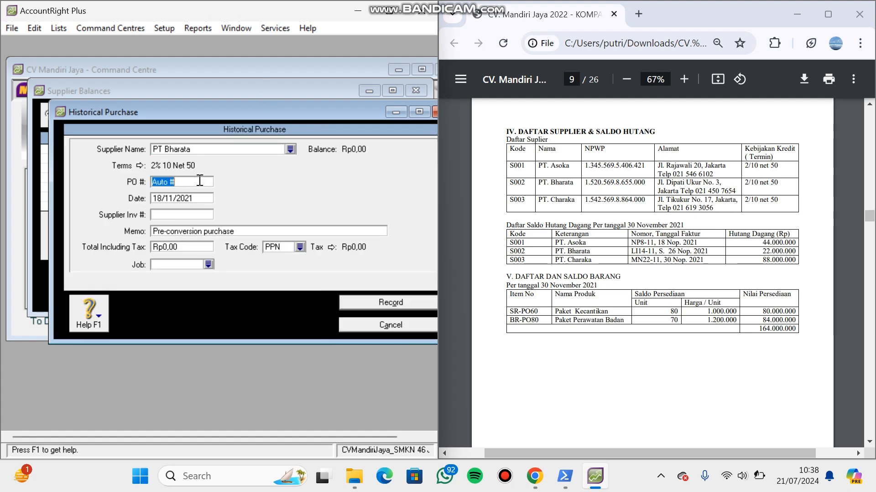
key(BackSpace)
key(Caps_Lock)
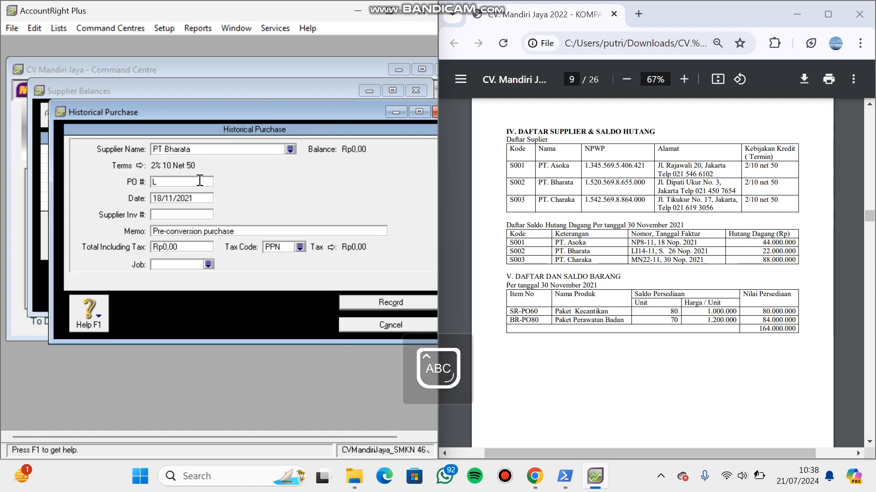
text(LI14-11)
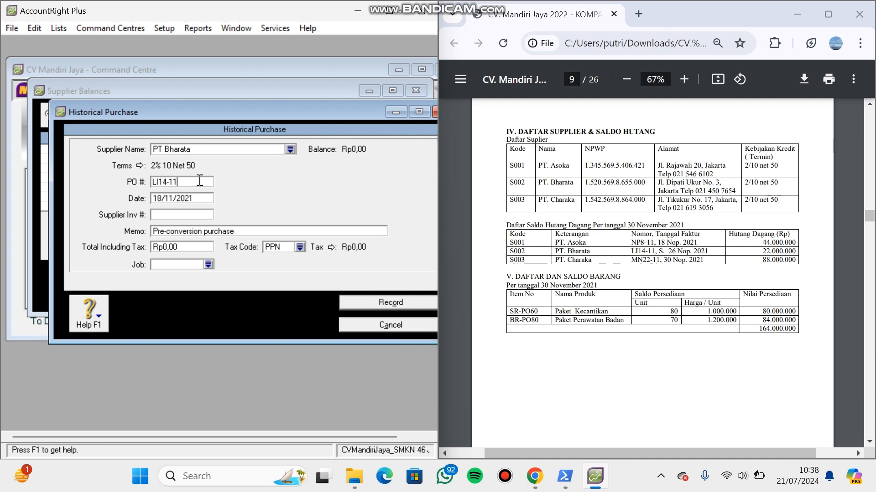
click(194, 198)
text(26)
text(11/21)
click(160, 199)
text(/)
key(Tab)
key(Tab)
- Replace the purchase's memo with "Saldo Awal Hutang PT Bharata"
key(BackSpace)
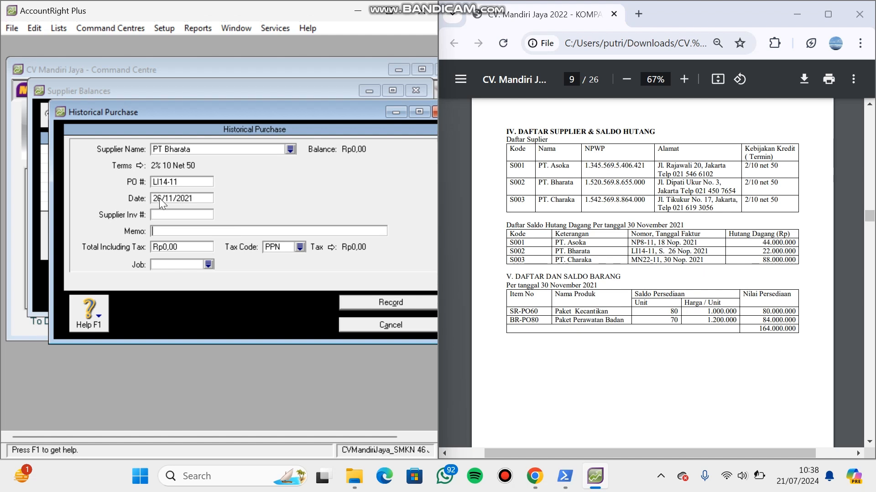
text(Saldo)
text(A)
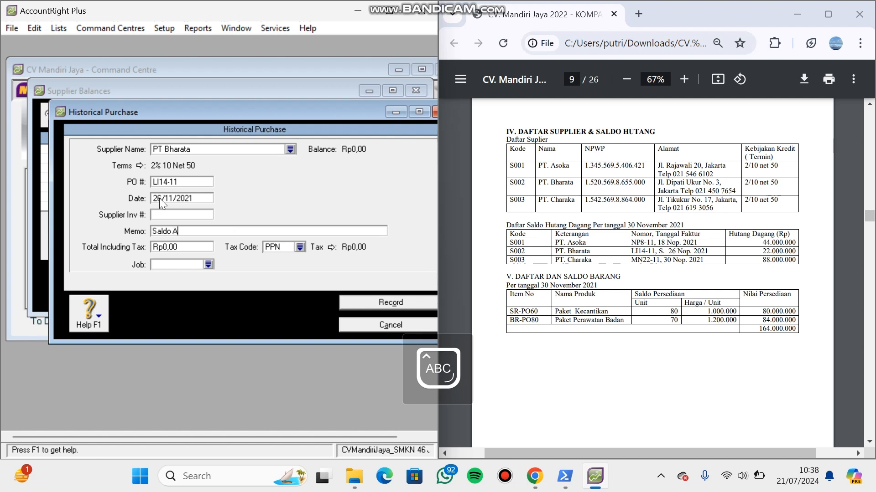
text(wal Hutang PT Bharata)
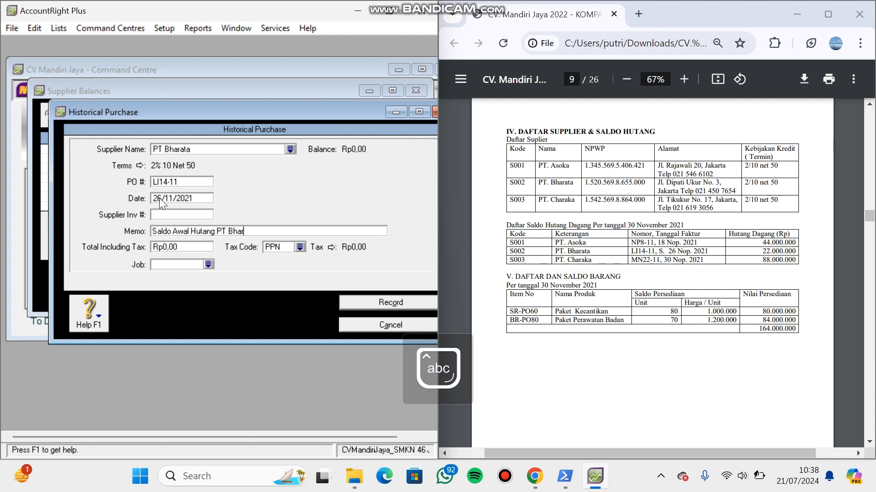
- Set the total including tax of PT Bharata's purchase to Rp22.000.000 and its tax code to N-T
click(201, 247)
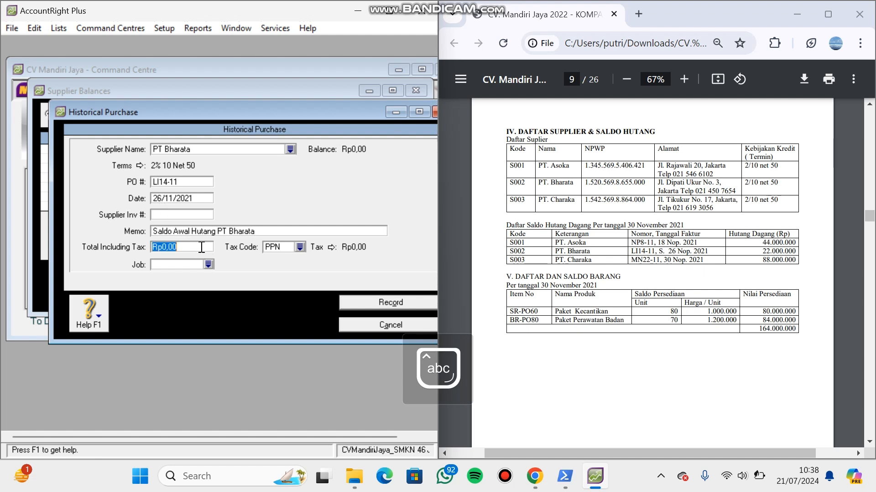
text(22000000)
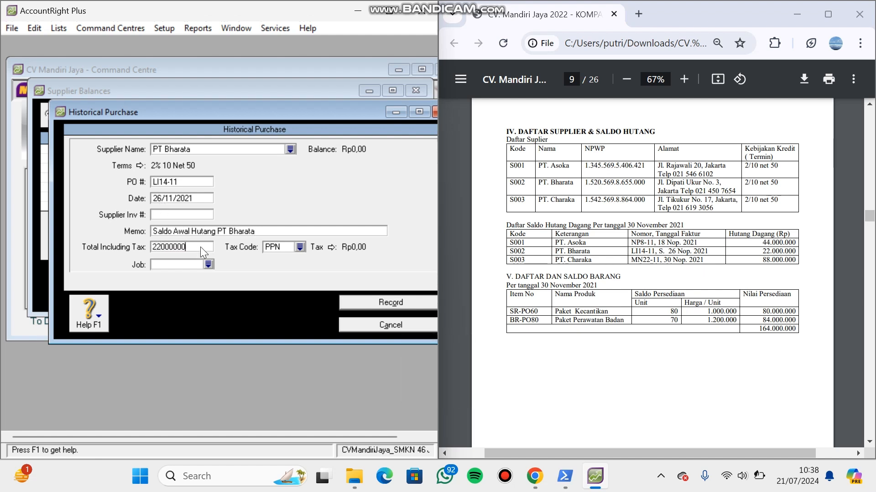
key(Tab)
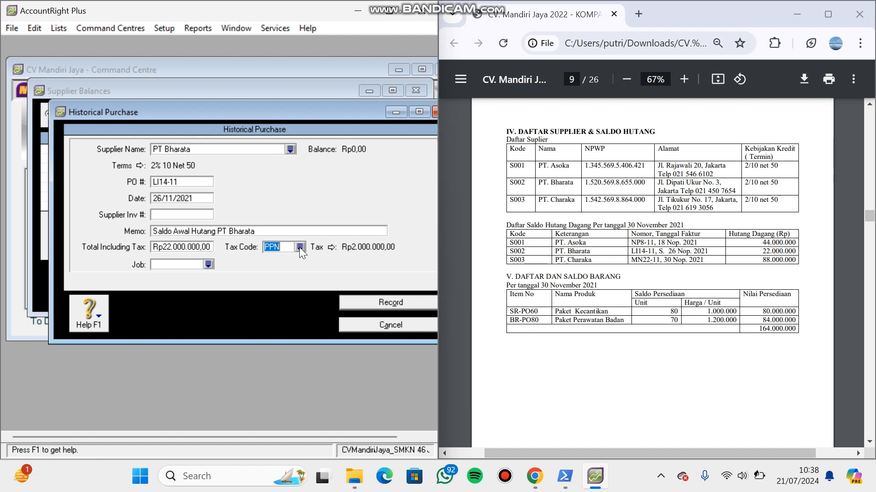
text(N-T)
key(Tab)
- Record PT Bharata's historical purchase and start a new one for PT Charaka
click(376, 301)
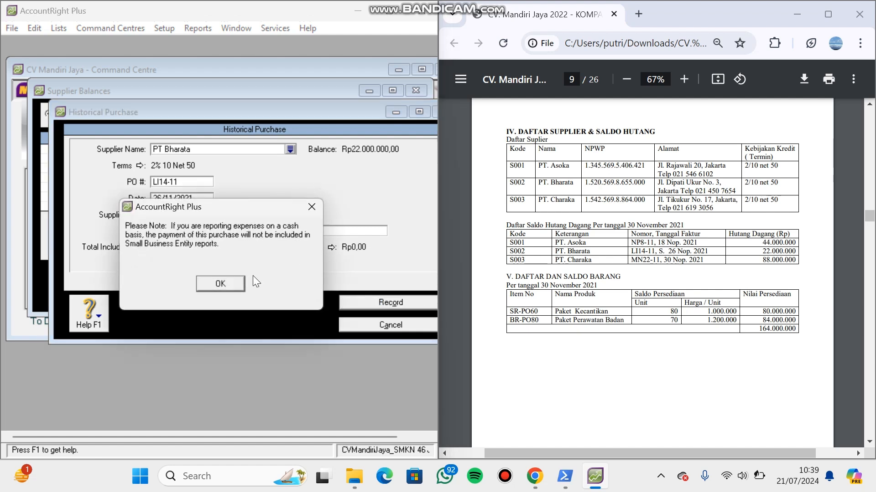
click(232, 286)
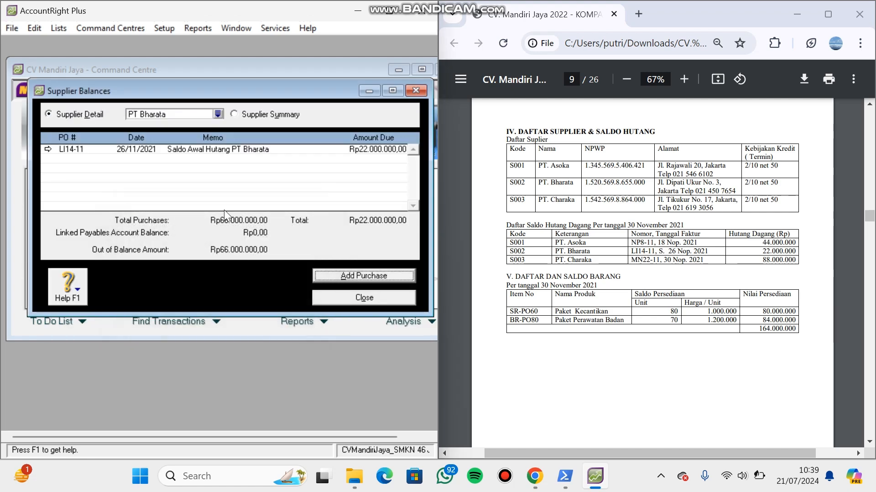
click(218, 114)
double_click(204, 177)
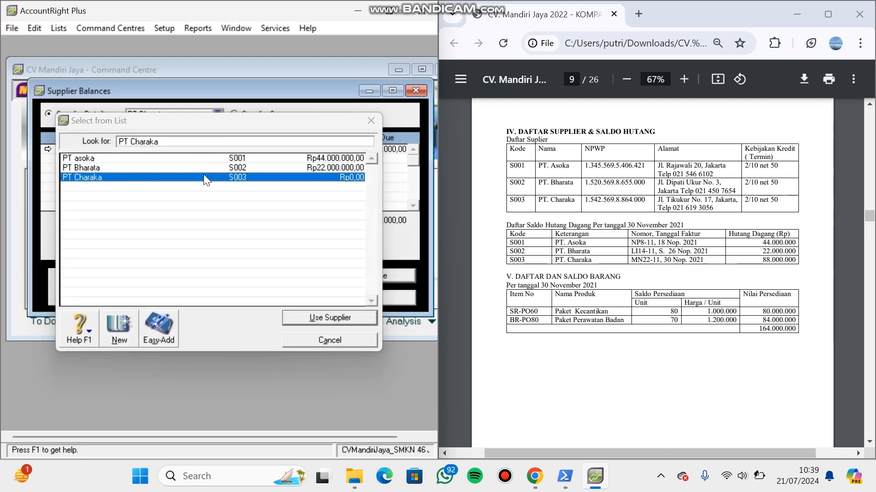
click(374, 275)
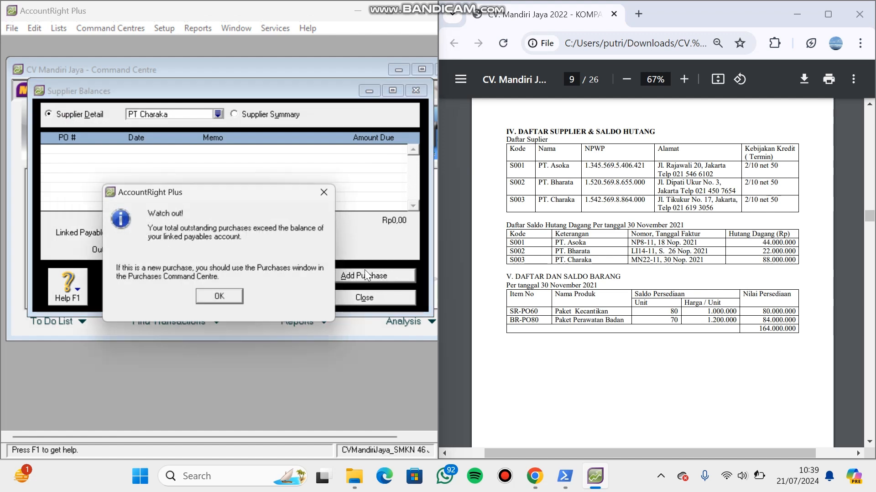
click(234, 300)
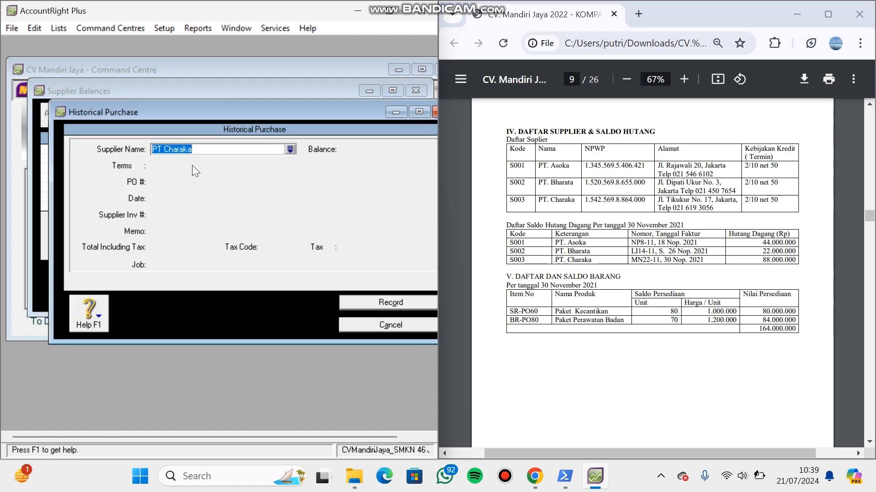
- Set the PO number of PT Charaka's historical purchase to MN22-11 and its date to 30/11/2021
click(197, 177)
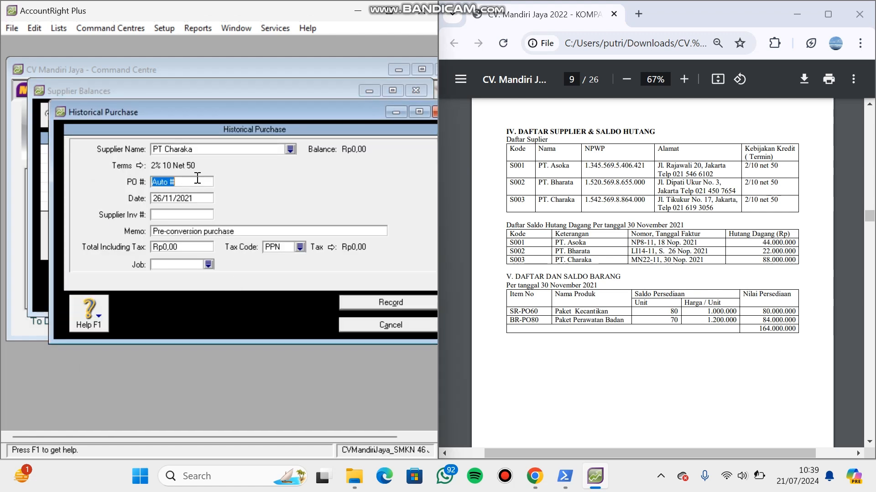
key(BackSpace)
key(Caps_Lock)
text(M)
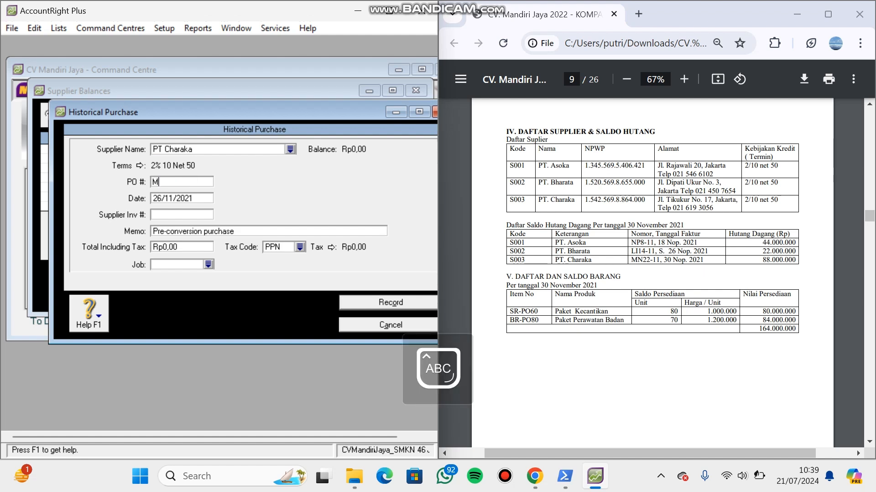
text(N22-11)
click(160, 198)
key(BackSpace)
key(BackSpace)
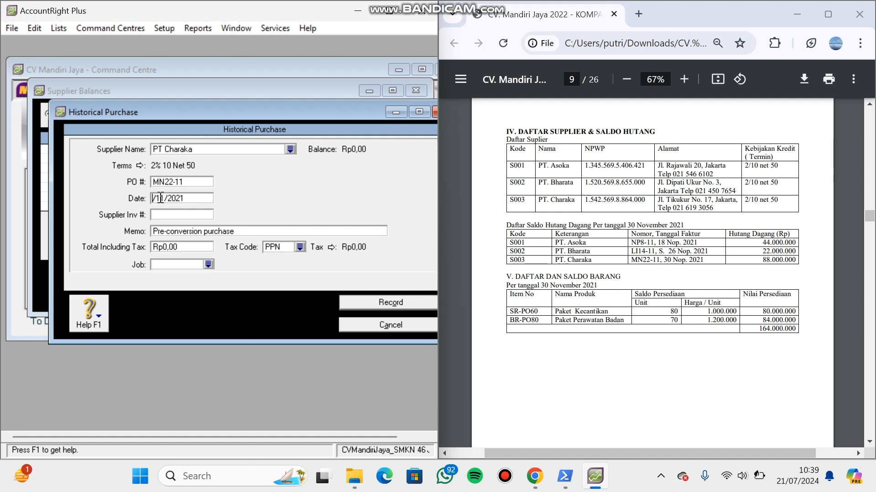
text(30)
- Replace the purchase's memo with "Saldo Awal Hutang PT Charaka"
key(Tab)
key(Tab)
text(S)
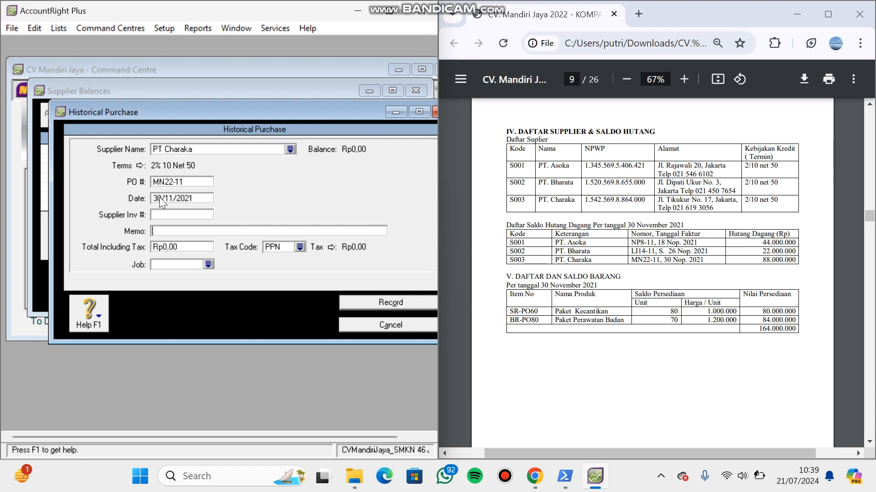
key(Caps_Lock)
text(also)
key(BackSpace)
key(BackSpace)
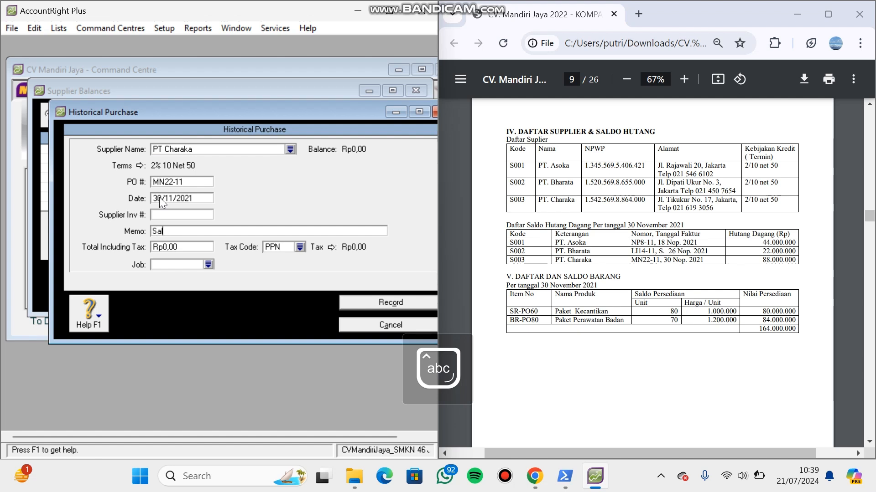
text(do Awal Hutang)
key(Caps_Lock)
text(PT C)
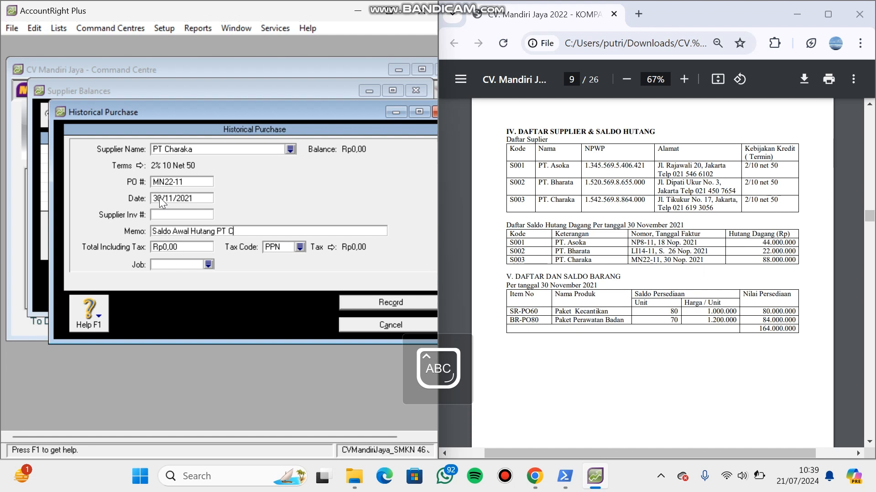
key(Caps_Lock)
text(haraka)
- Set the total including tax of PT Charaka's purchase to Rp88.000.000 and its tax code to N-T
click(202, 247)
text(88)
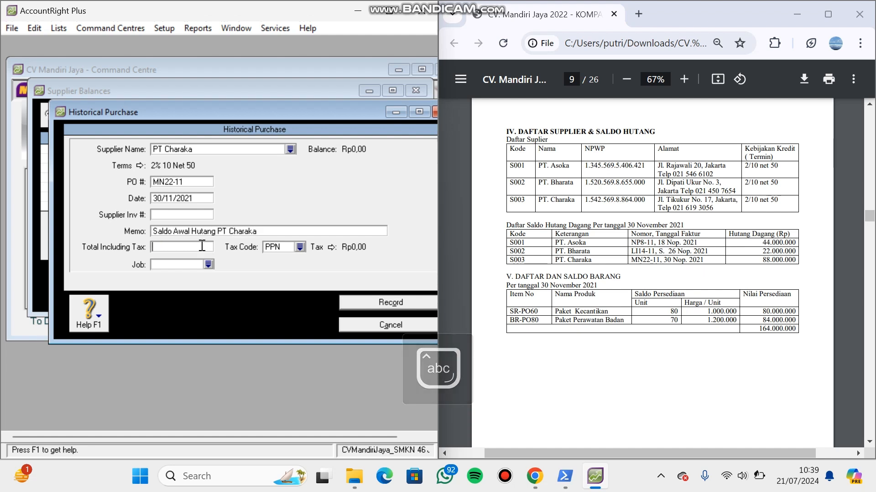
text(000000)
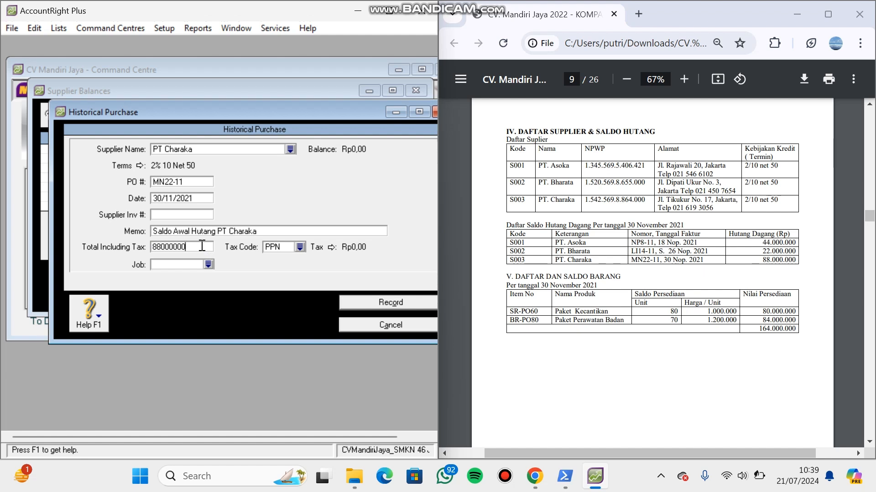
key(Tab)
text(N-T)
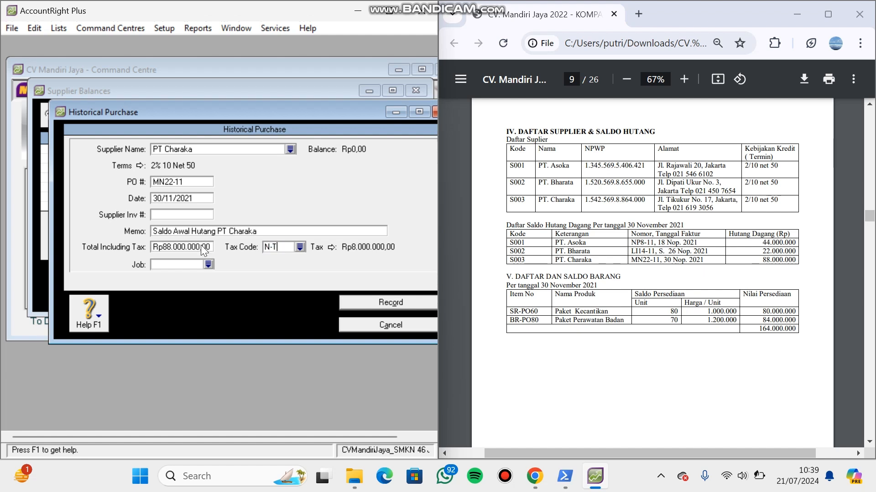
- Record PT Charaka's historical purchase and close the supplier balances
click(426, 302)
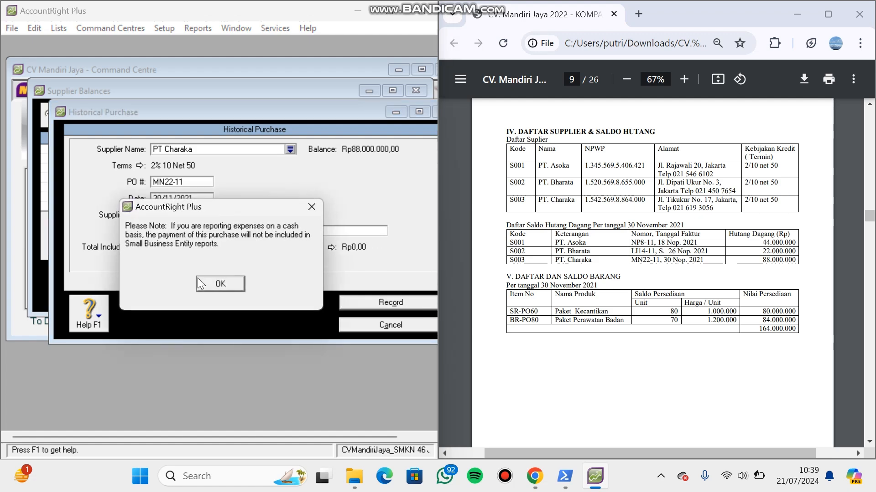
click(207, 287)
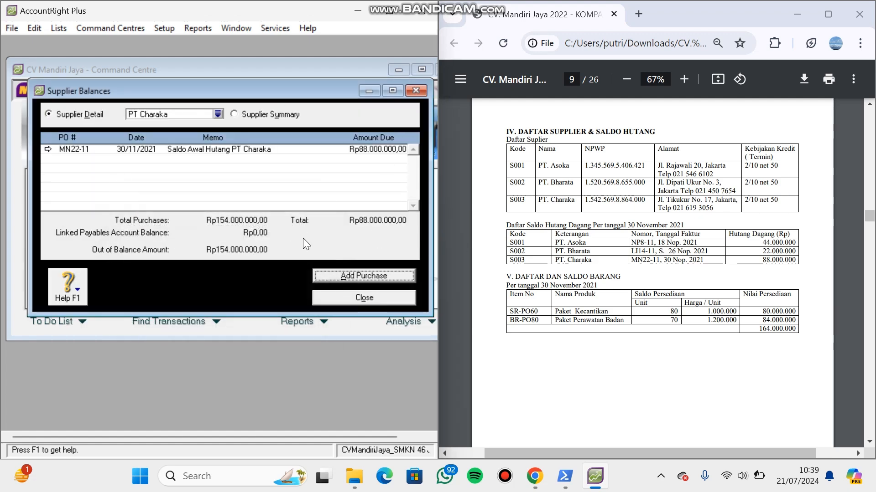
click(363, 297)
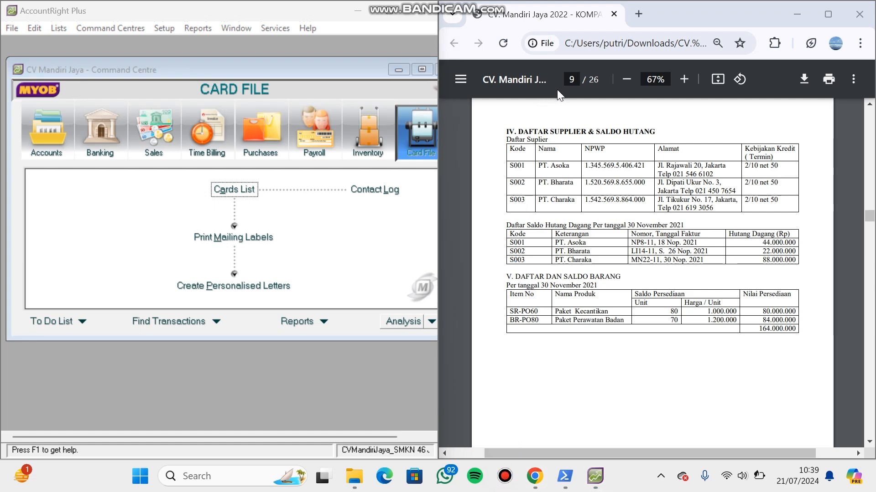
- Minimize the PDF window, maximize AccountRight and open the linked accounts for Accounts & Banking
click(504, 479)
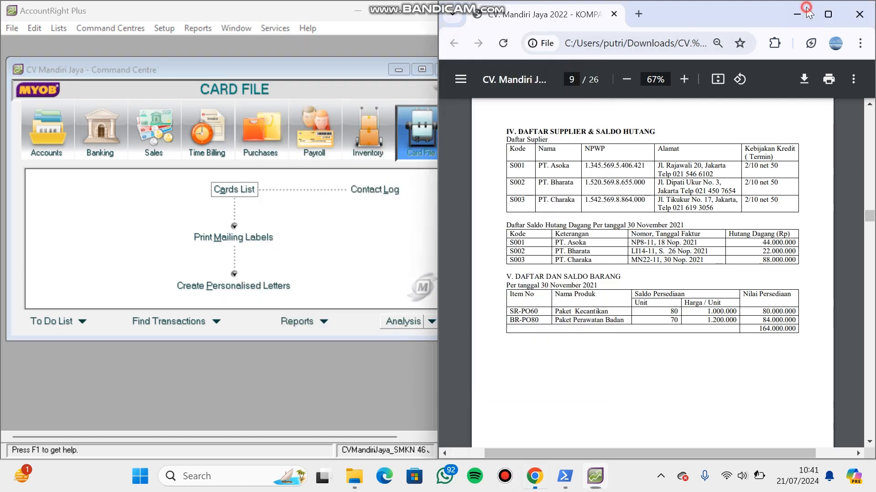
click(806, 8)
click(389, 9)
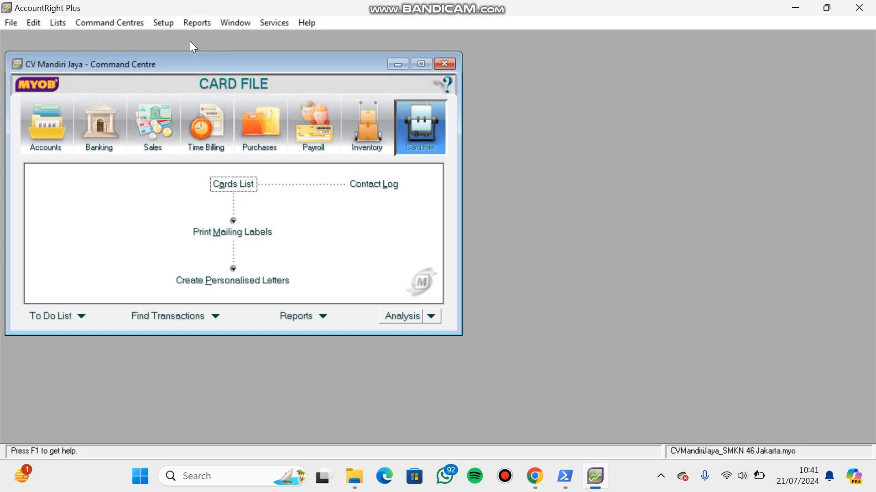
click(164, 25)
mouse_move(206, 67)
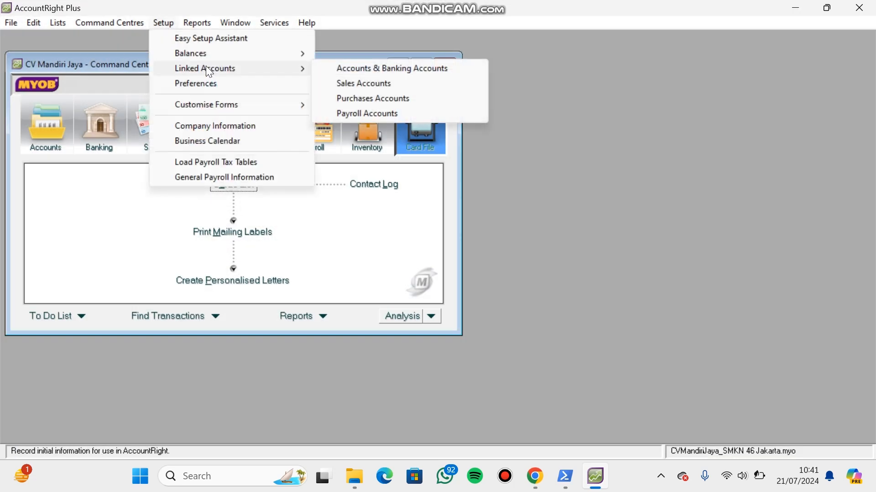
click(389, 66)
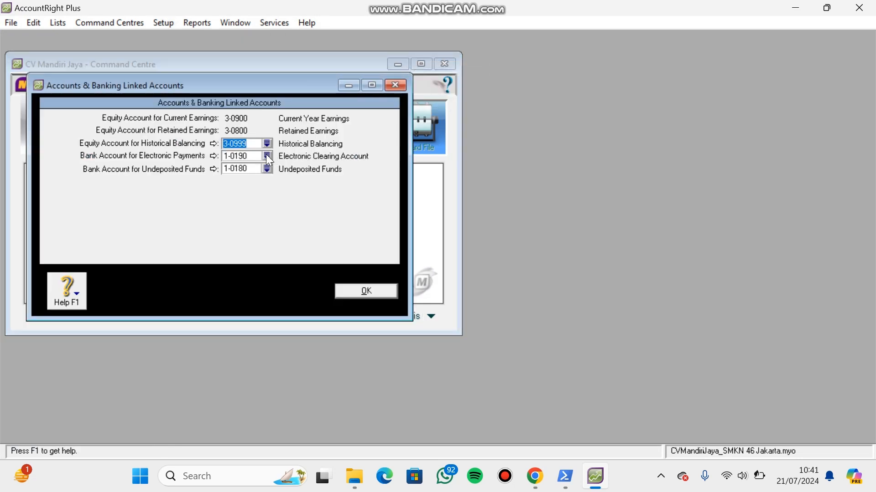
- Change the linked bank account for electronic payments to 1-1110 Cash In Bank
click(268, 156)
click(383, 190)
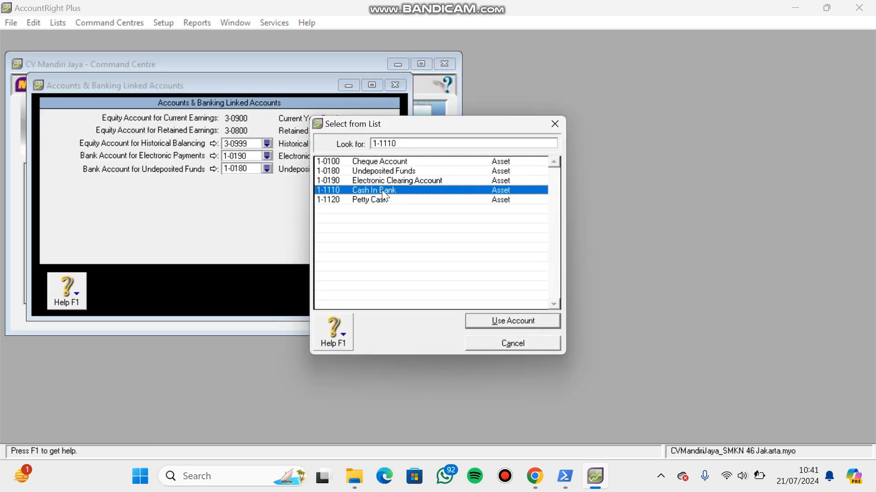
double_click(382, 190)
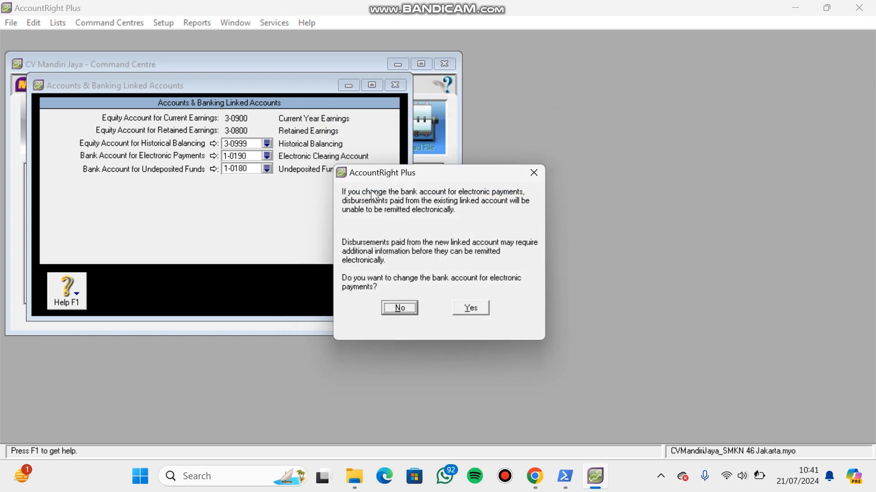
click(465, 302)
- Change the linked bank account for undeposited funds to 1-1120 Petty Cash and accept the linked accounts
click(269, 170)
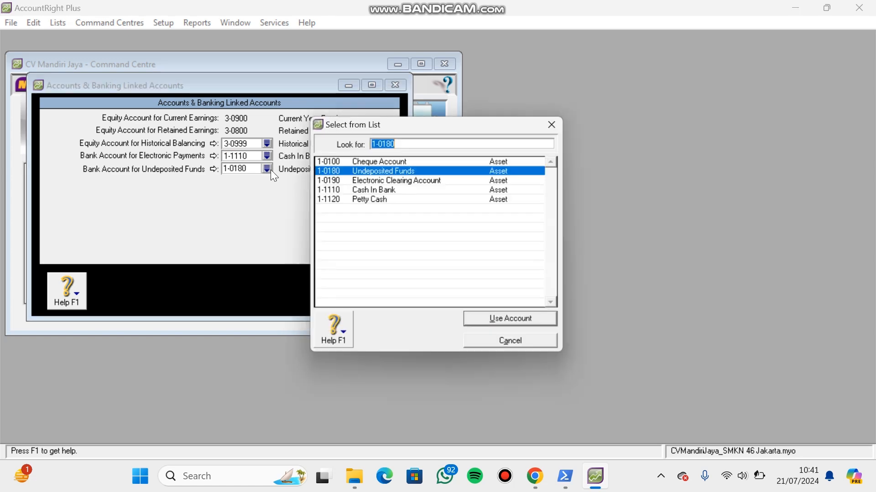
click(387, 199)
double_click(388, 200)
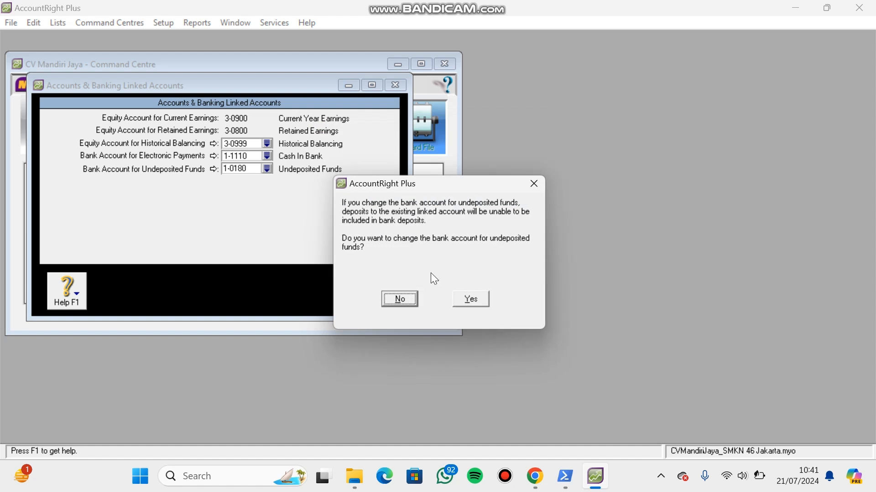
click(470, 301)
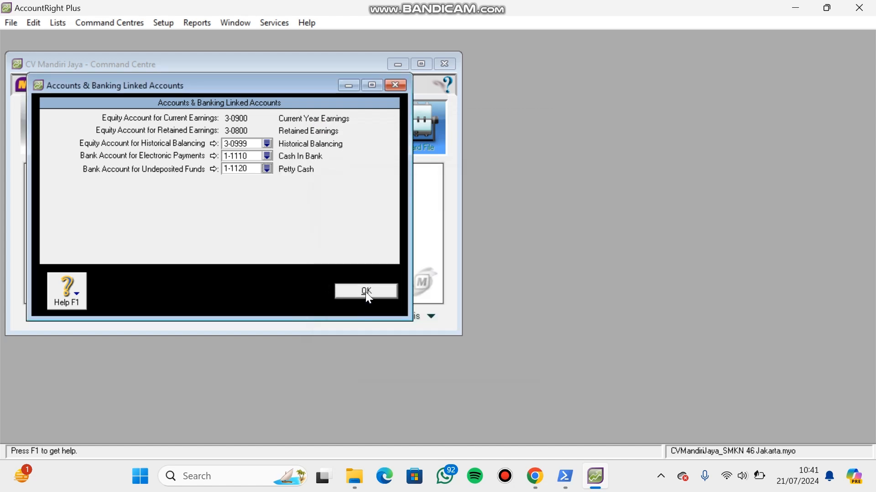
click(366, 292)
- Open the linked accounts for sales
click(160, 23)
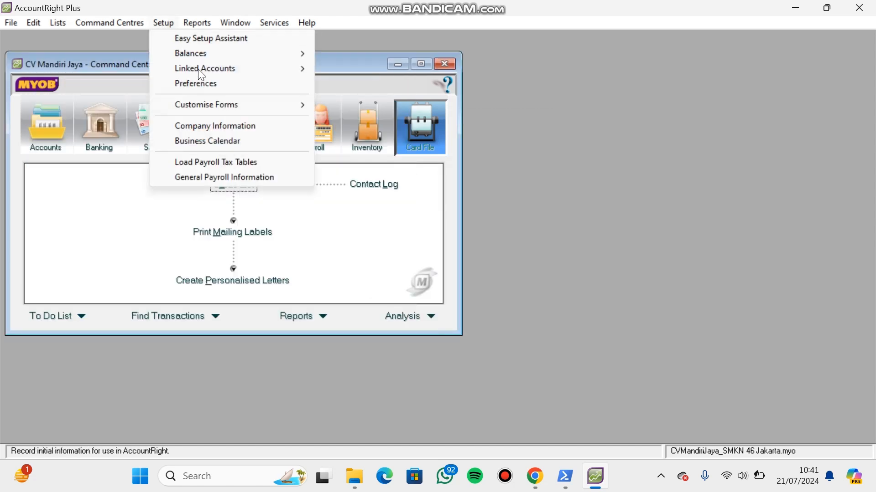
mouse_move(206, 70)
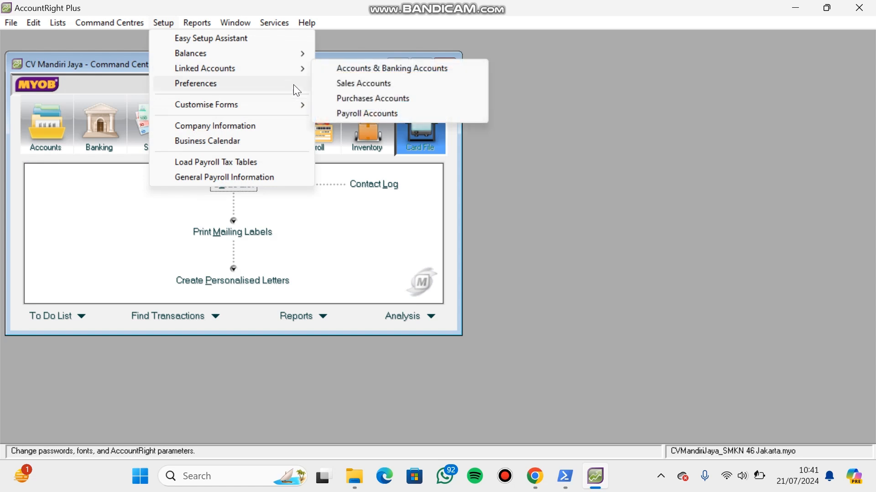
click(341, 85)
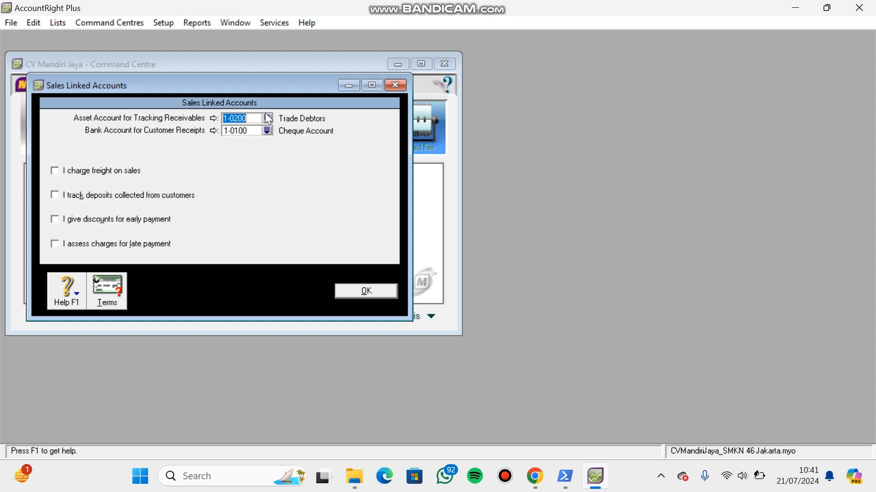
- Set the linked sales accounts to 1-1210 Account Receivable for tracking receivables and 1-1110 Cash In Bank for customer receipts
click(270, 124)
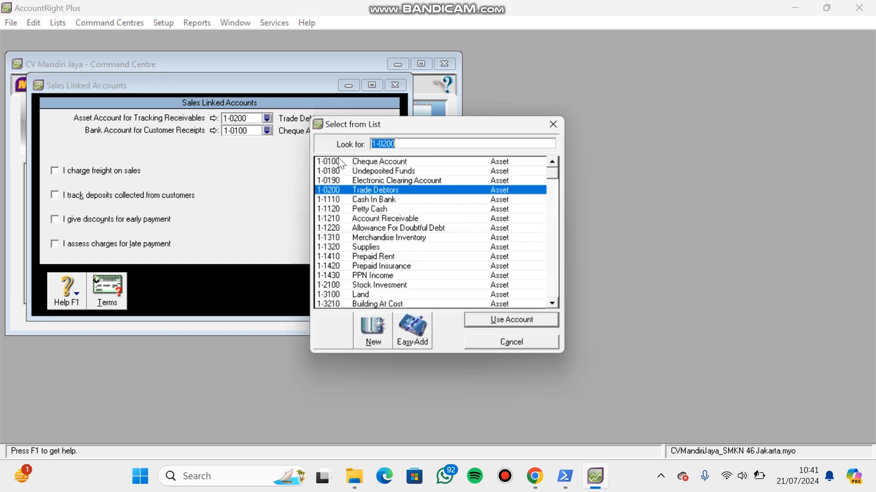
double_click(409, 218)
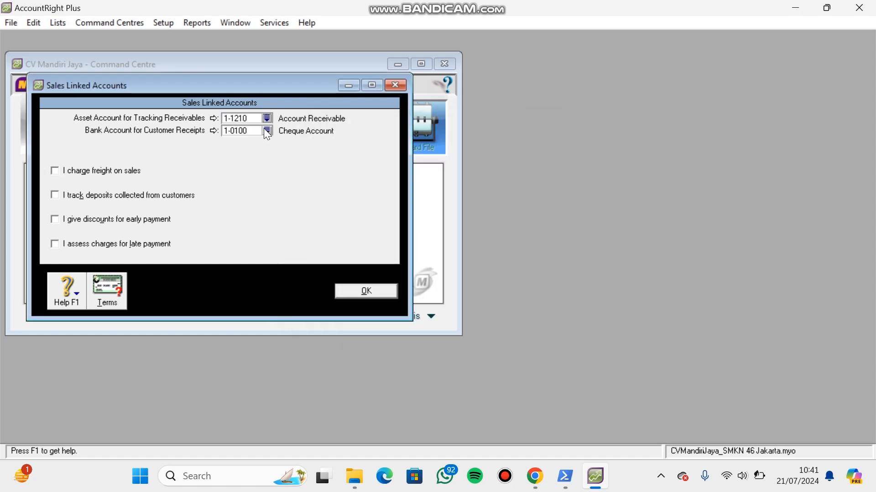
click(266, 131)
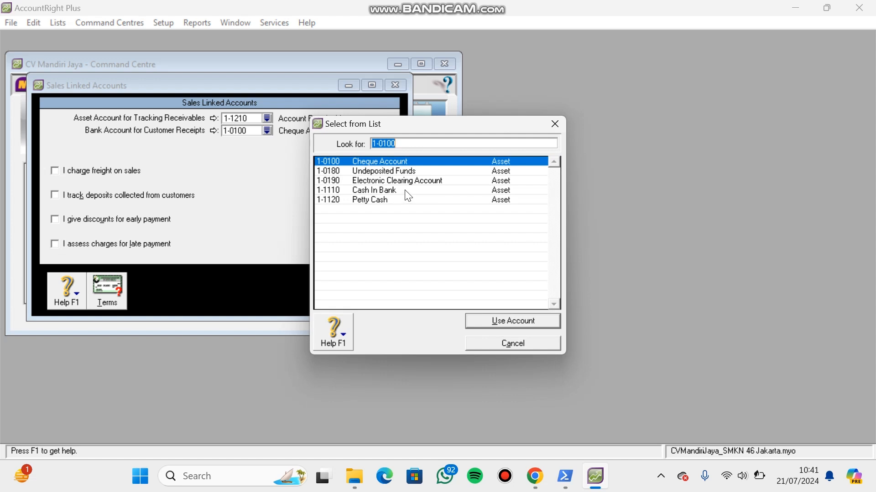
double_click(406, 191)
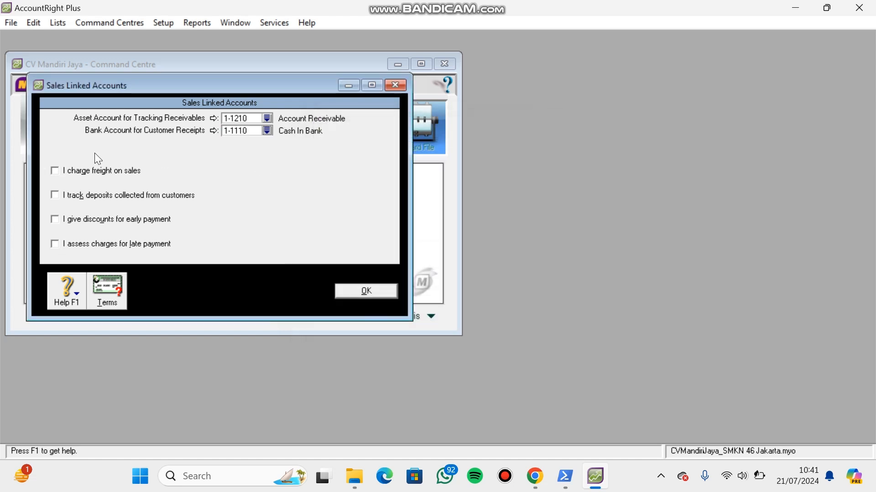
- Enable charging freight on sales and link its income account to 4-2100 Freight Collected
click(54, 172)
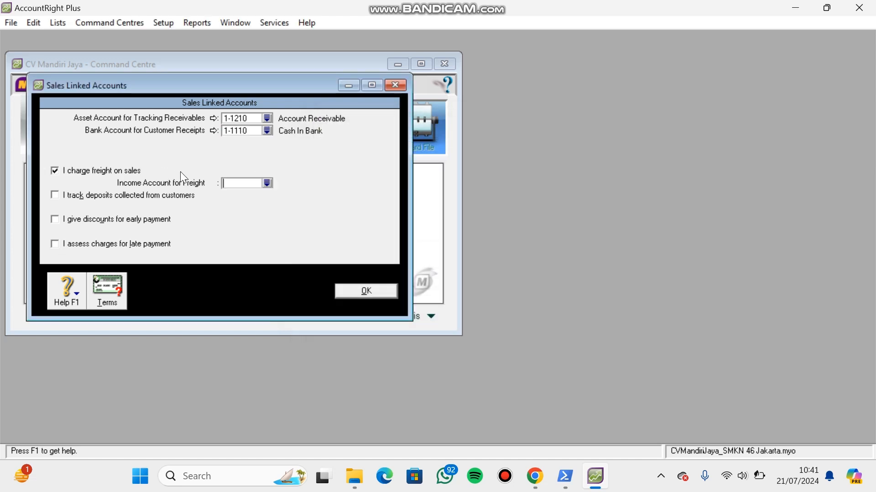
click(267, 184)
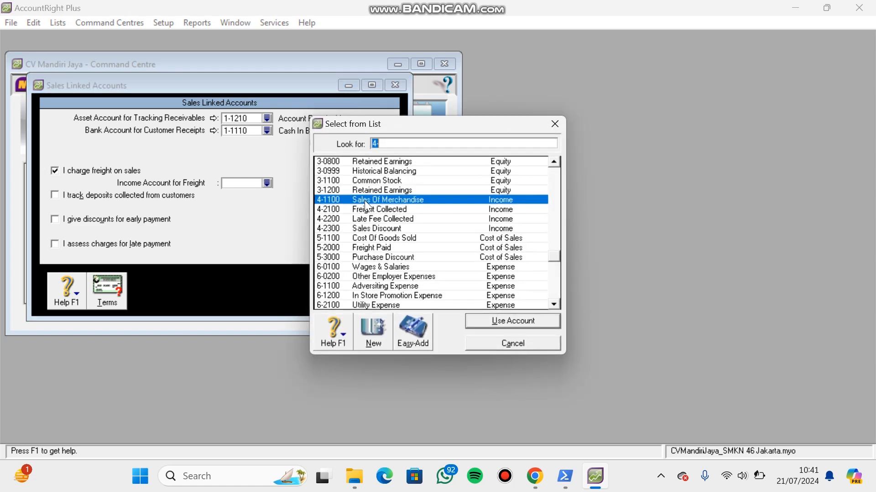
text(4-)
double_click(368, 207)
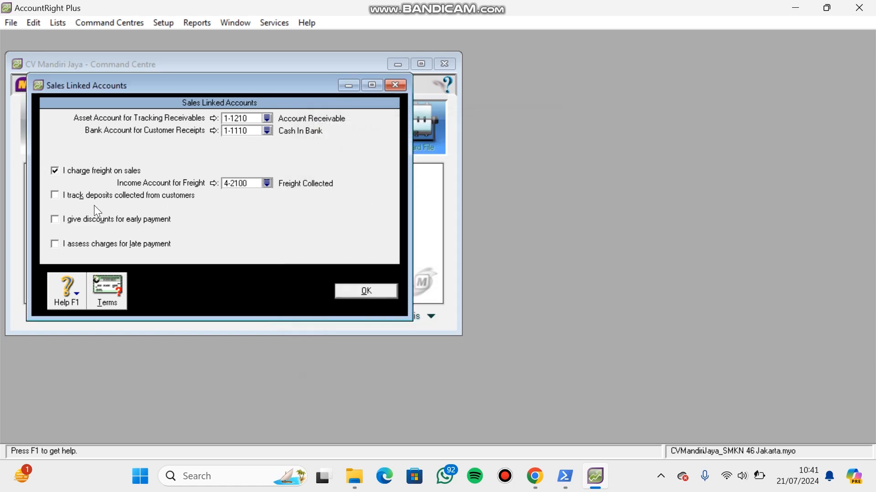
- Enable early-payment discounts and late-payment charges on sales, and link the discounts account to 4-2300 Sales Discount
click(56, 219)
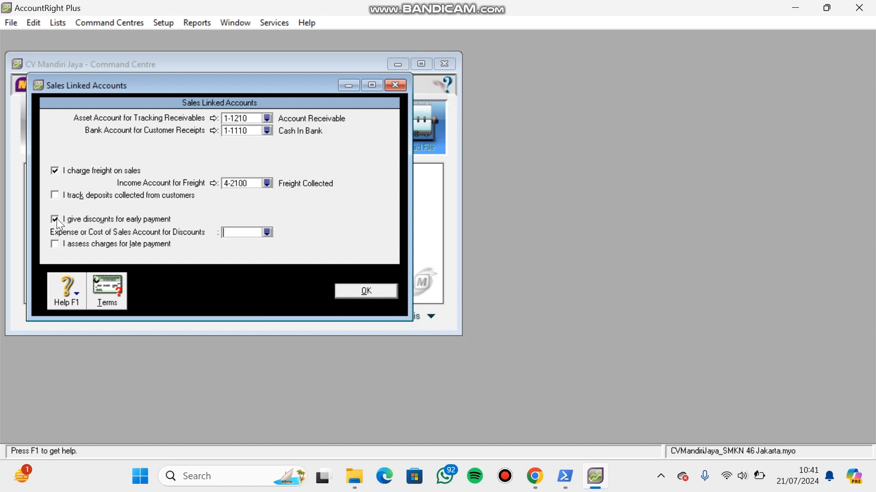
click(56, 244)
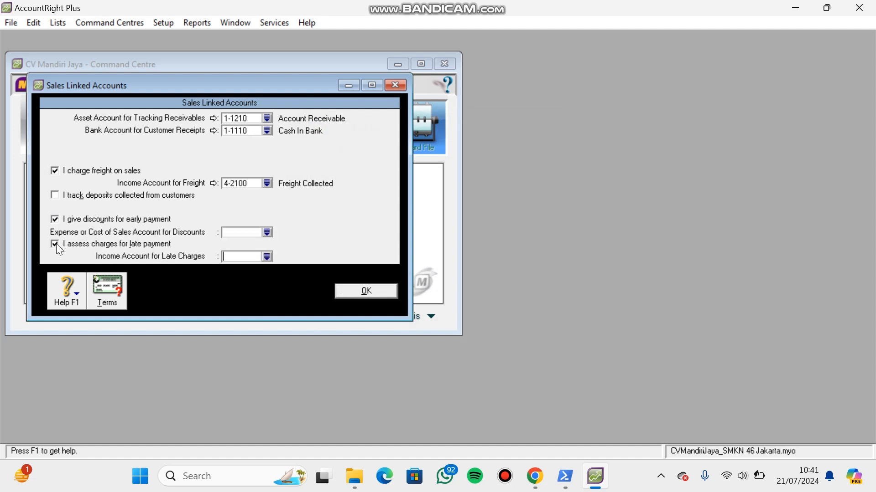
click(268, 233)
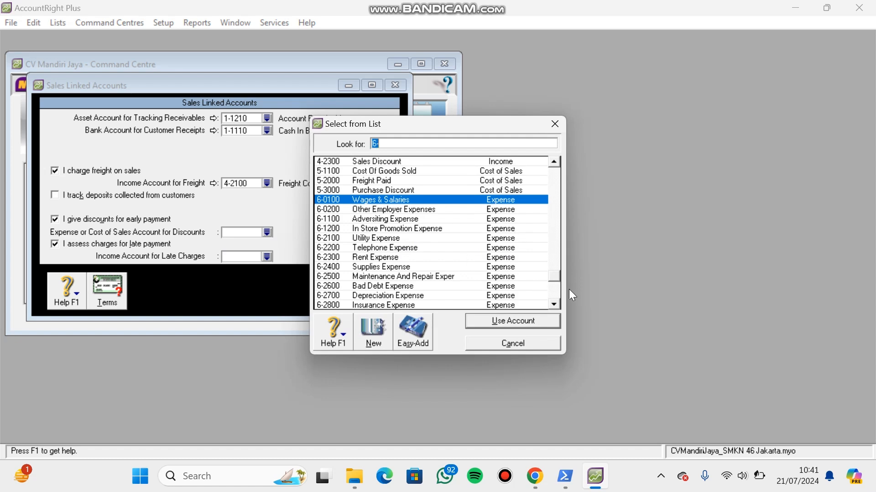
click(483, 160)
double_click(483, 160)
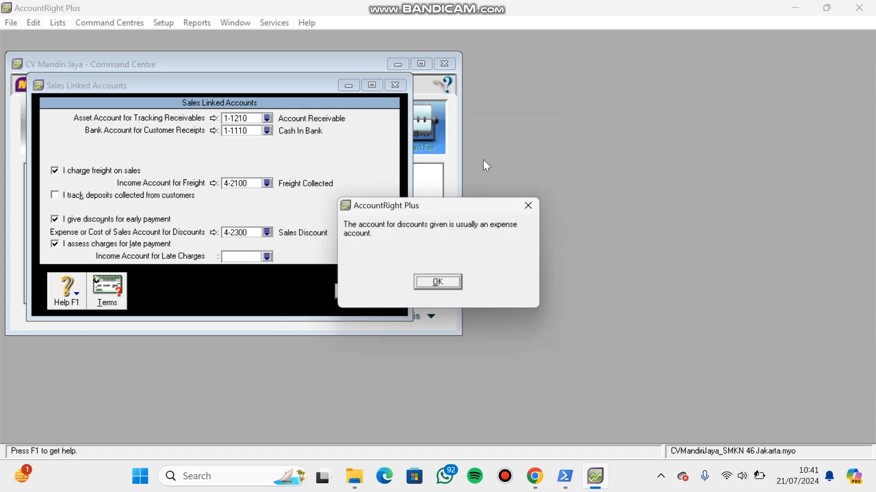
click(440, 283)
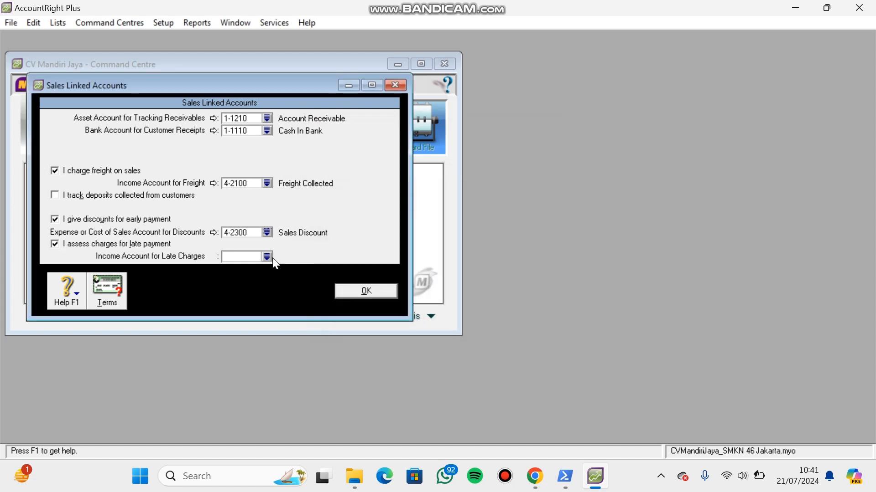
- Link the income account for late charges to 4-2200 Late Fee Collected and accept the sales linked accounts
click(267, 257)
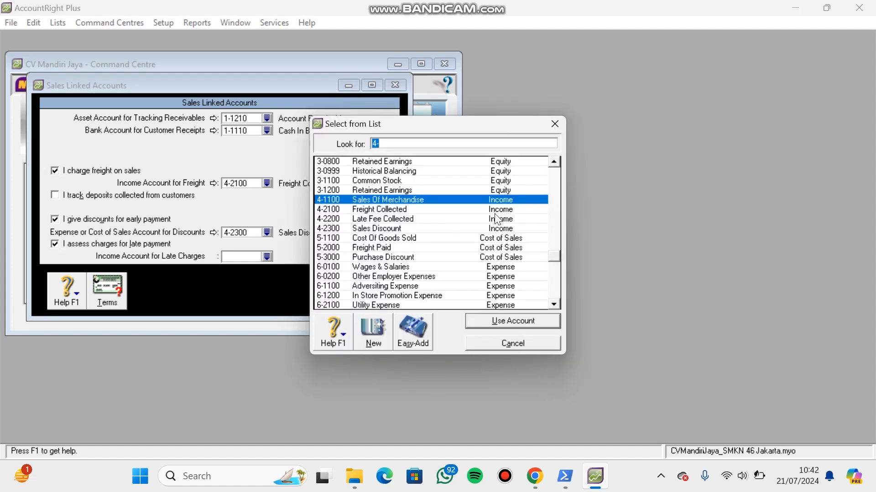
double_click(434, 219)
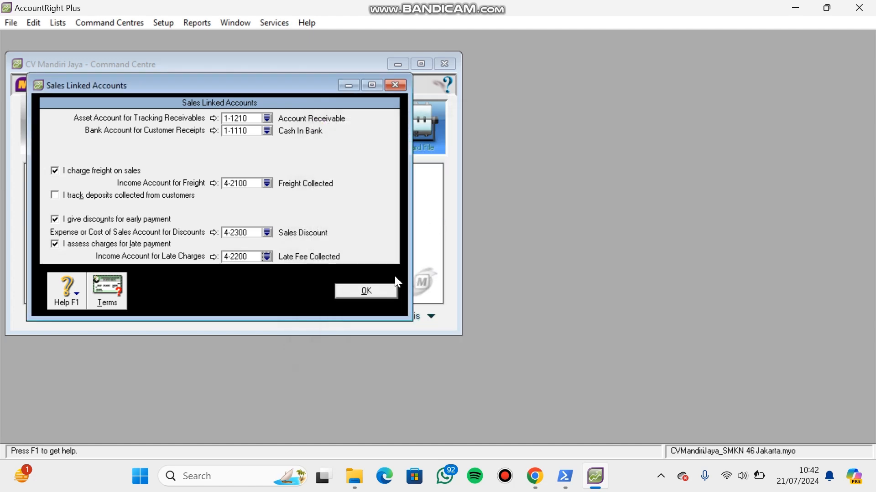
click(366, 291)
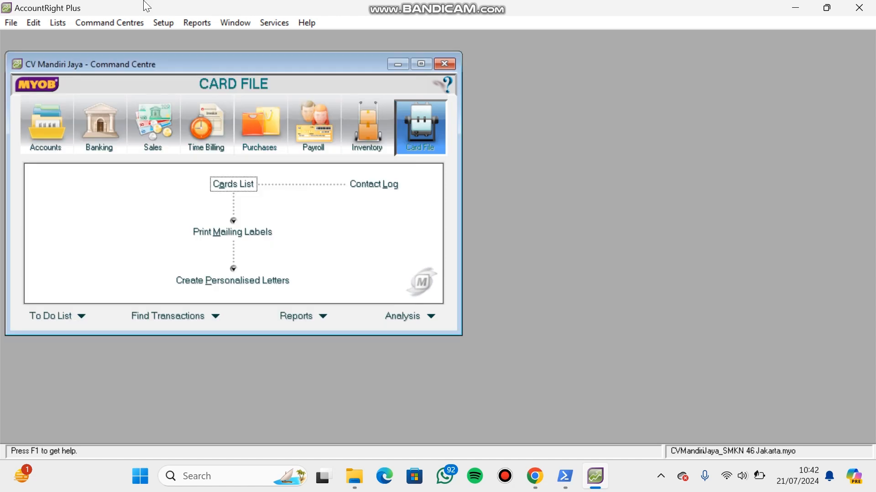
- In the linked accounts for purchases, set 2-1210 Accounts Payable for tracking payables and 1-1110 Cash In Bank for paying bills
click(162, 23)
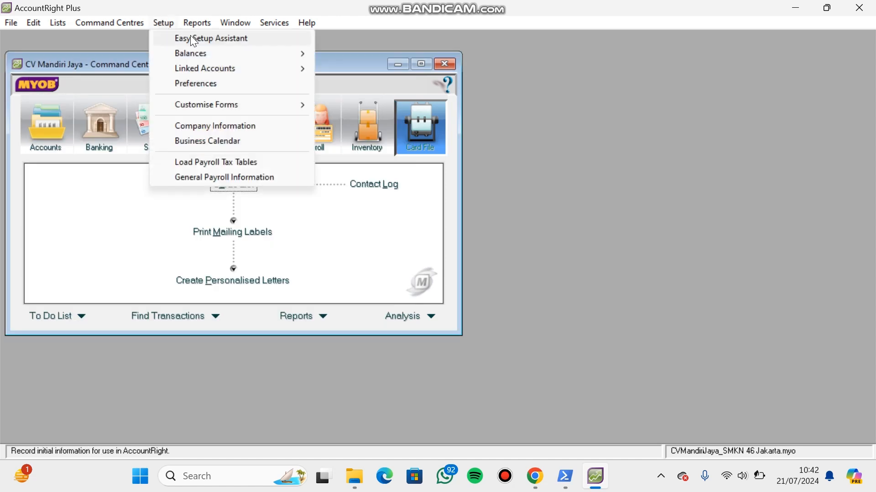
mouse_move(222, 68)
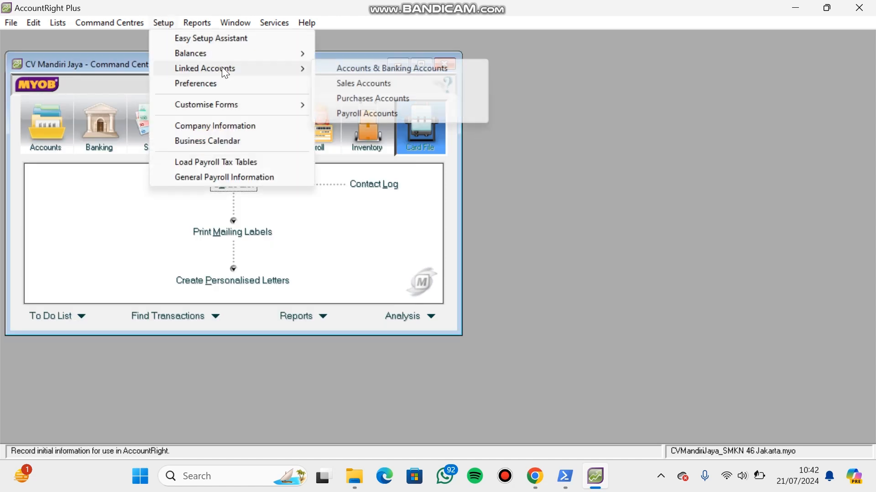
click(338, 98)
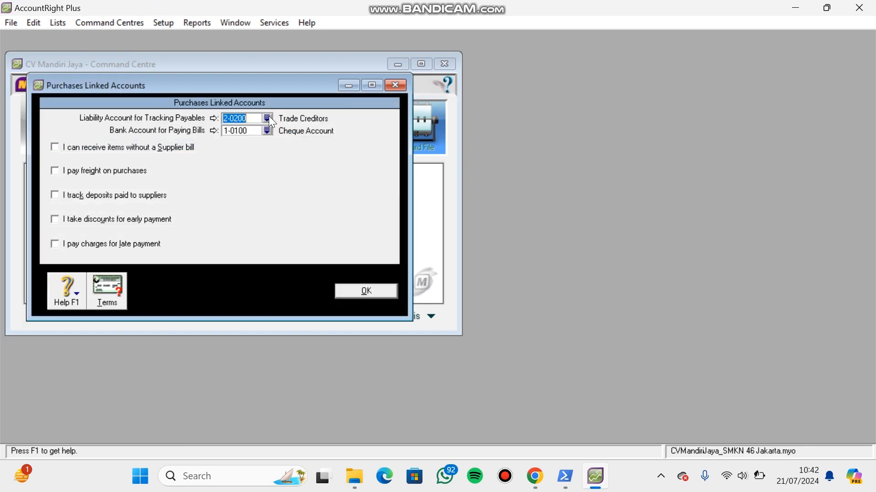
click(269, 117)
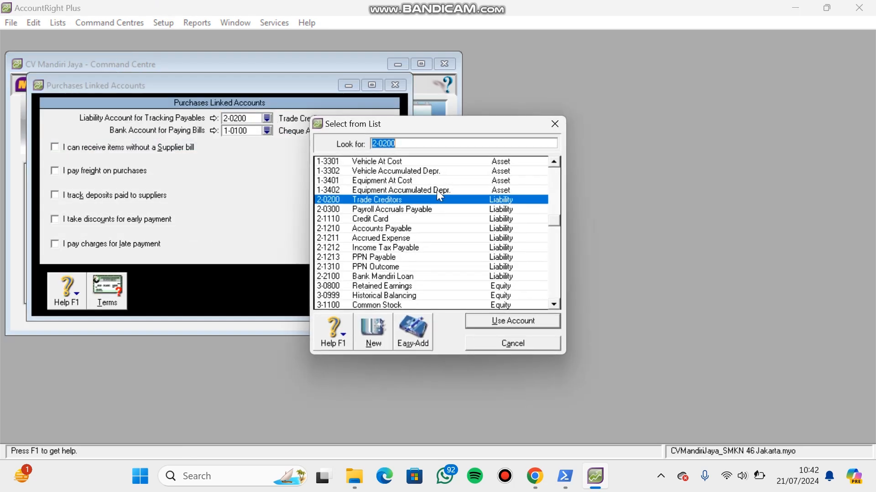
double_click(417, 227)
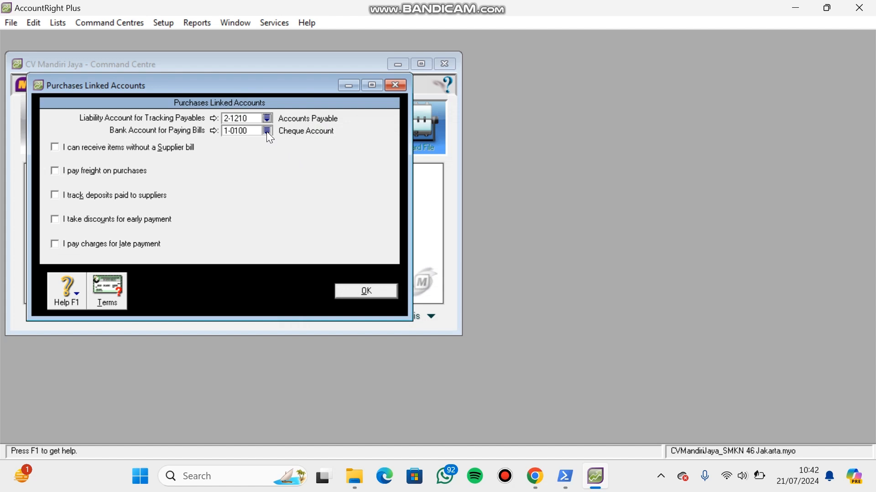
click(266, 131)
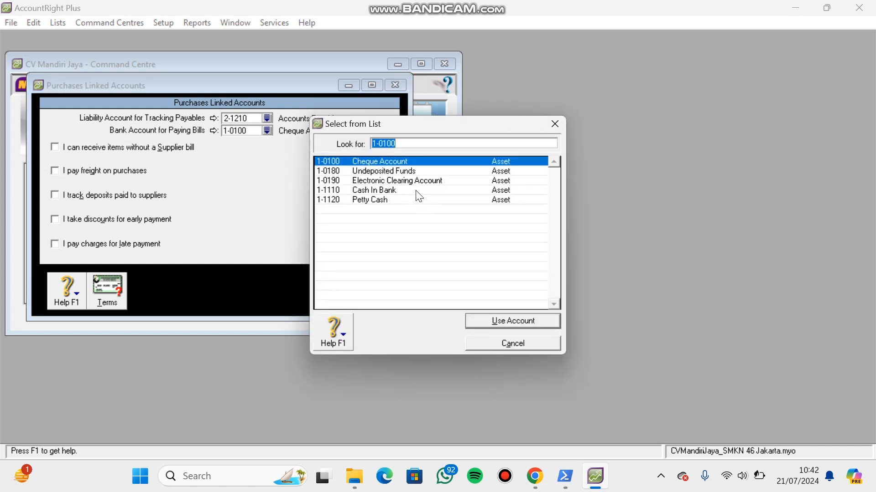
double_click(418, 190)
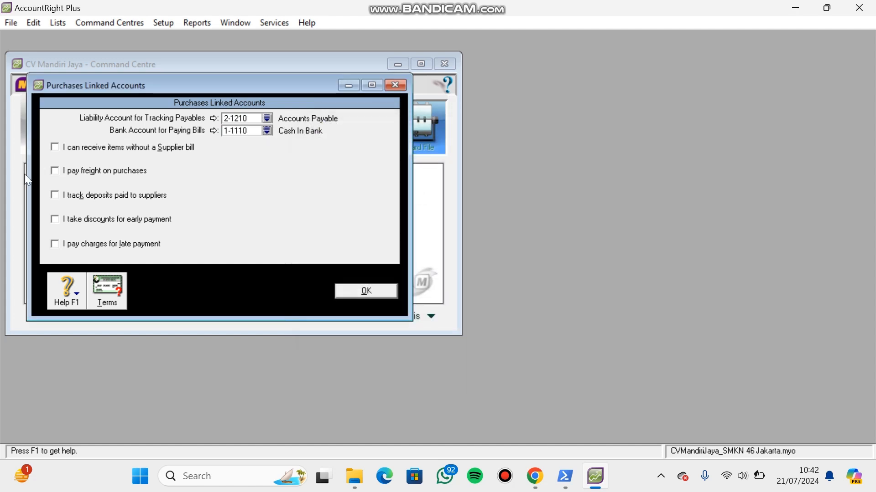
- Enable freight, early-payment discounts and late-payment charges on purchases, linking freight to 5-2000 Freight Paid and discounts to 5-3000 Purchase Discount
click(55, 170)
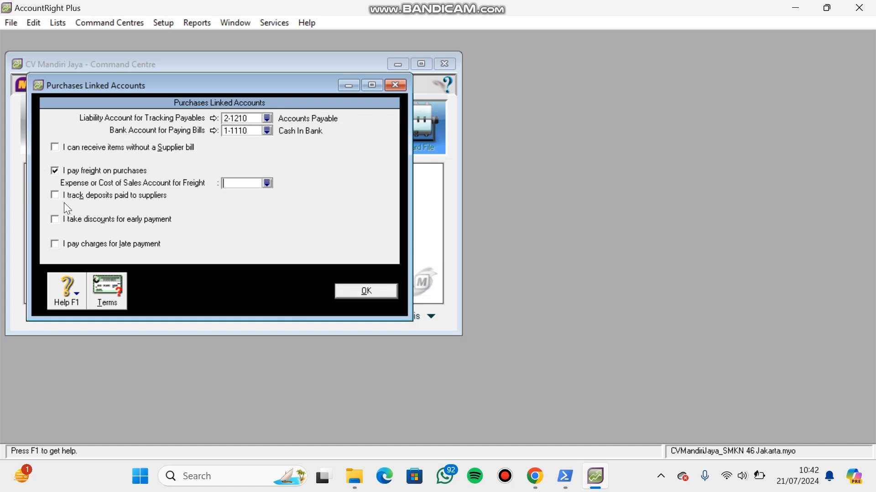
click(58, 220)
click(59, 247)
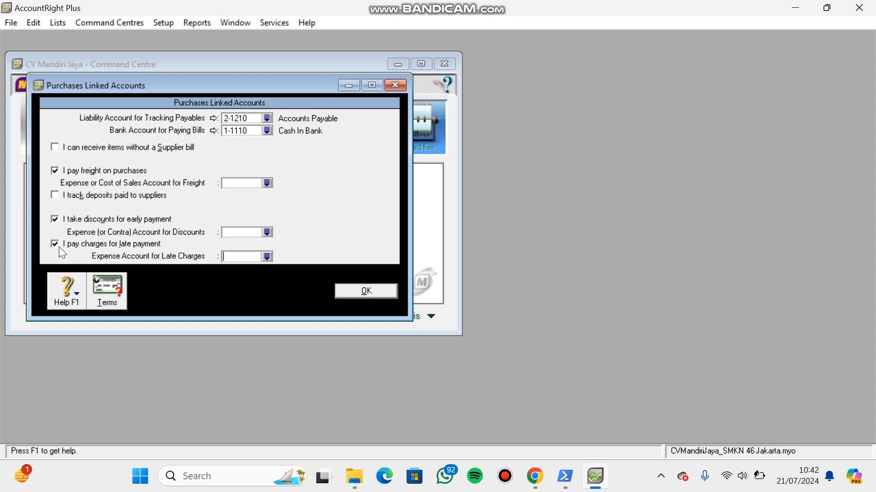
click(267, 183)
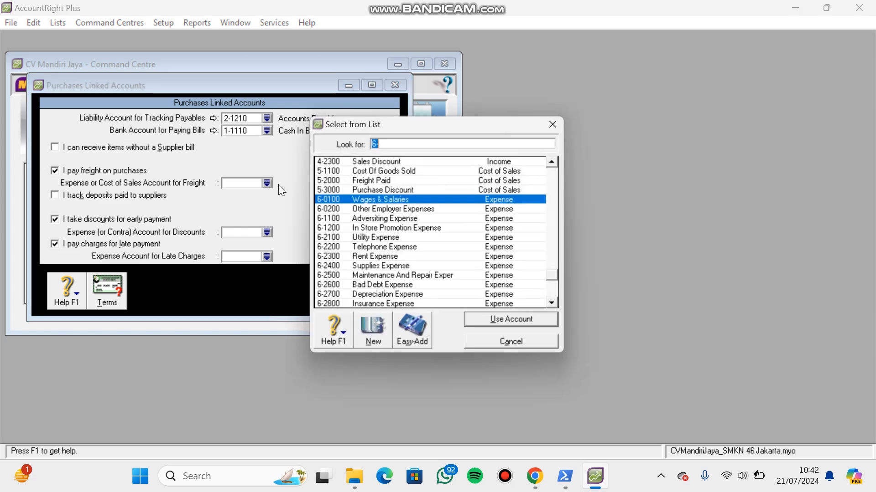
double_click(376, 180)
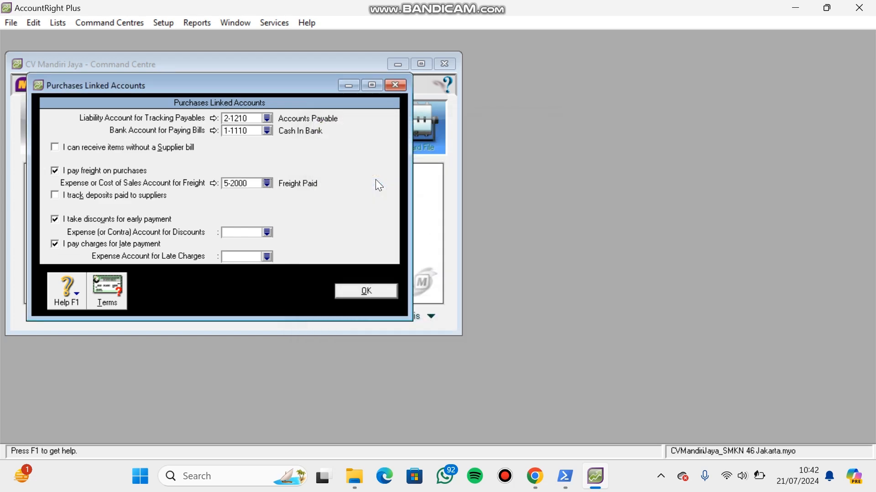
click(267, 233)
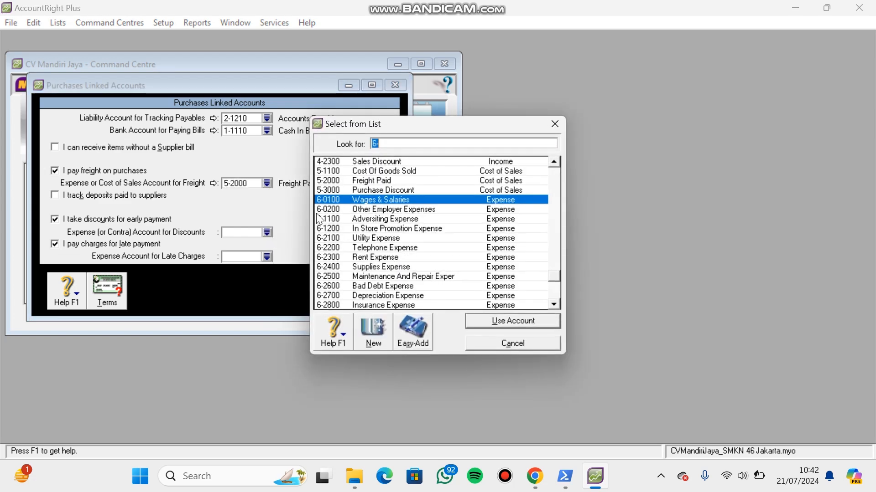
double_click(401, 189)
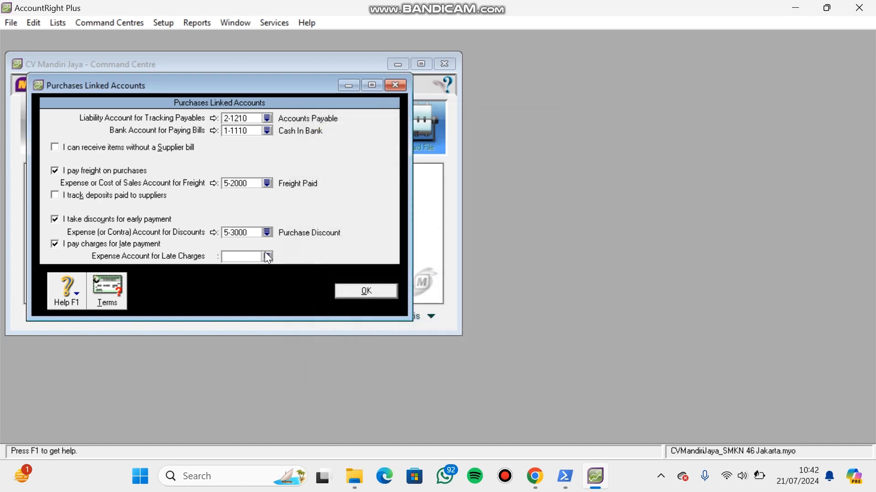
- Link the expense account for late charges to 6-2900 Late Fees Expense and accept the purchases linked accounts
click(267, 256)
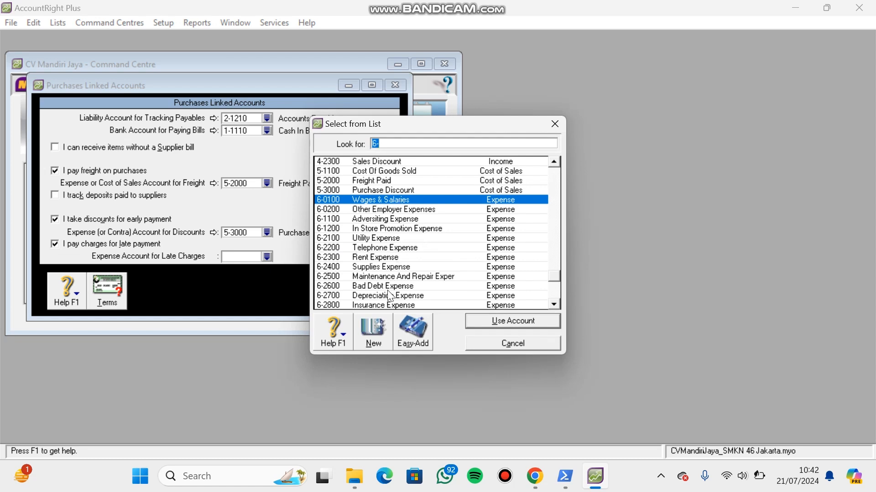
click(556, 291)
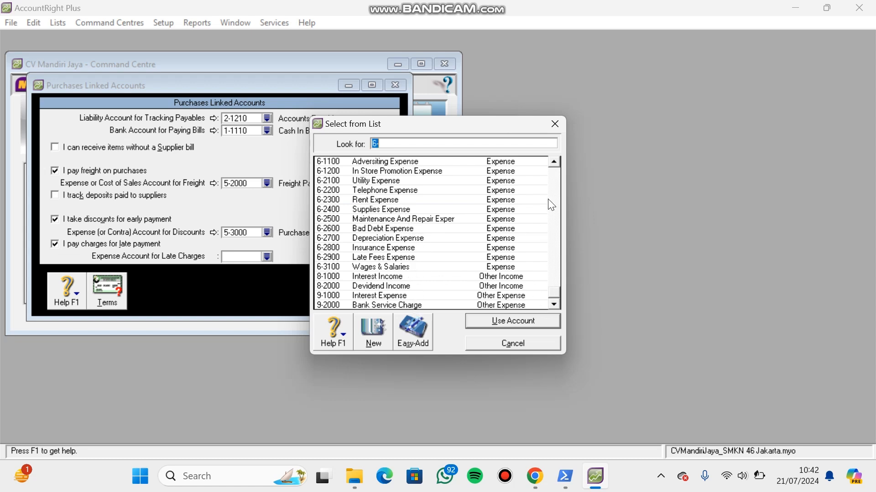
click(557, 161)
click(557, 162)
click(556, 161)
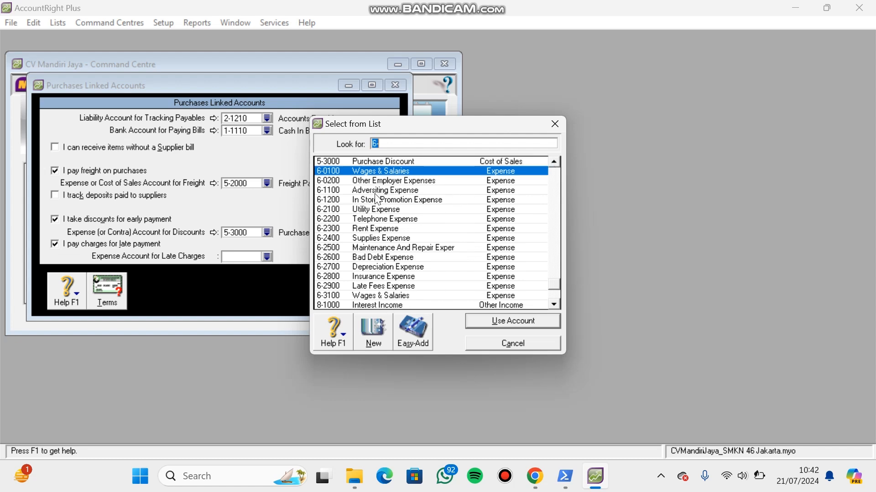
click(377, 287)
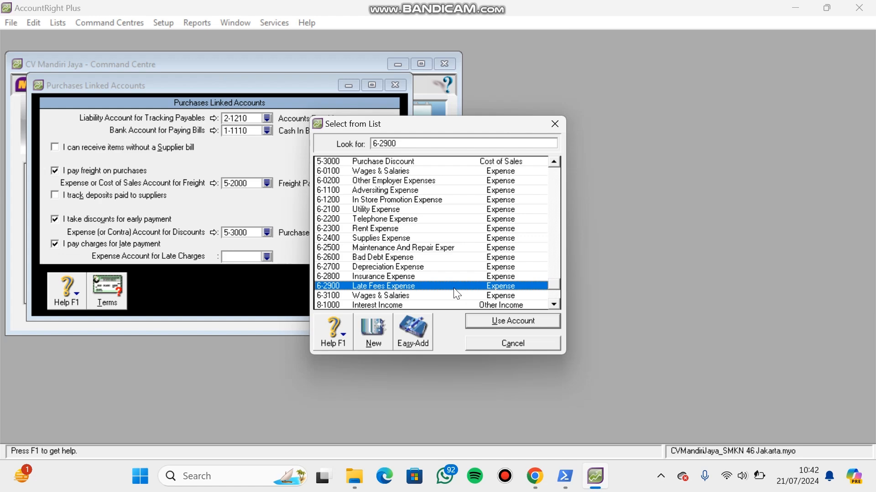
click(523, 323)
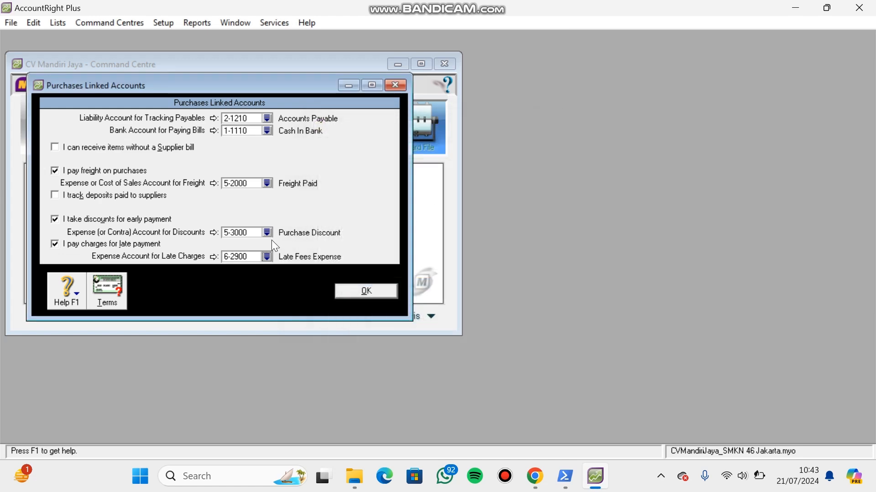
click(354, 289)
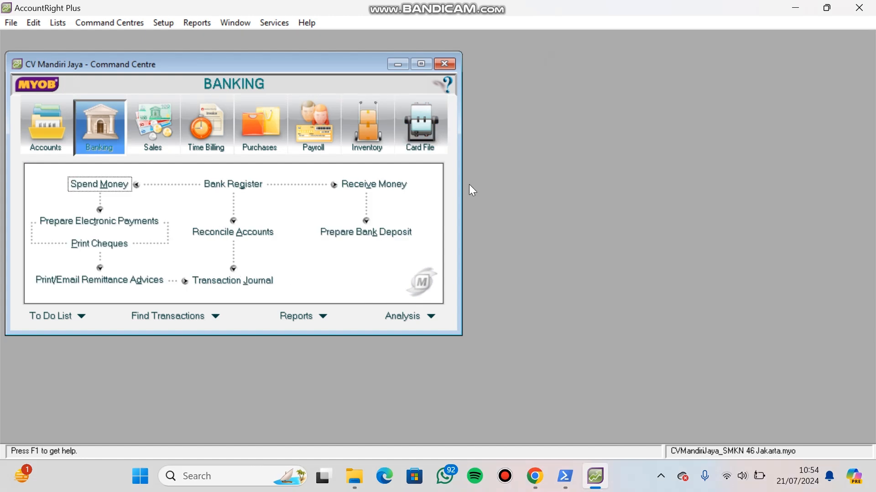
- Place the company file side by side with the PDF and open the inventory items list
click(371, 121)
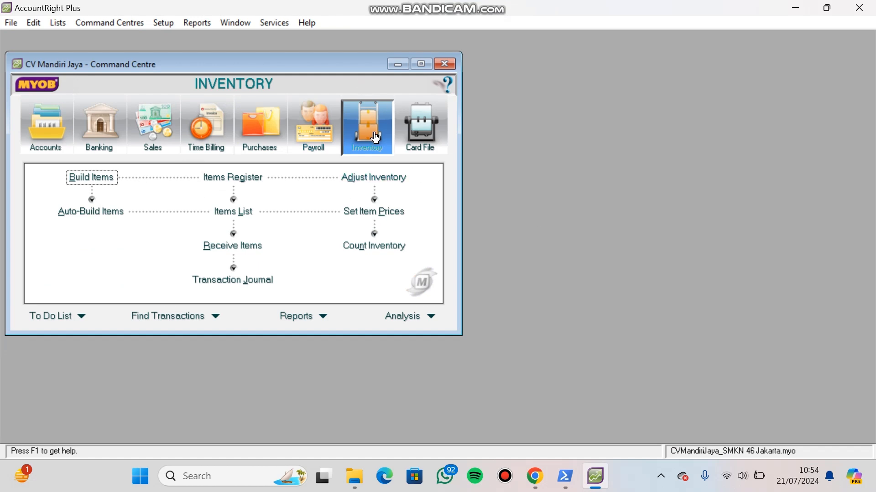
key(super+Left)
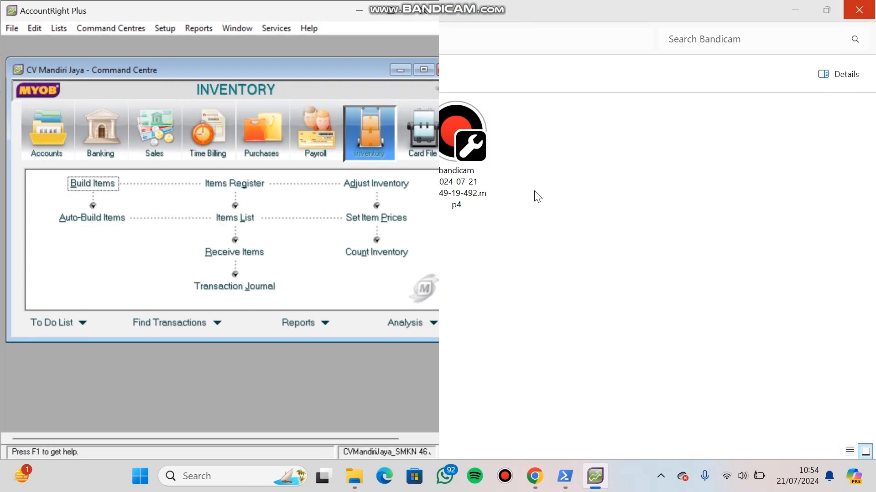
click(529, 311)
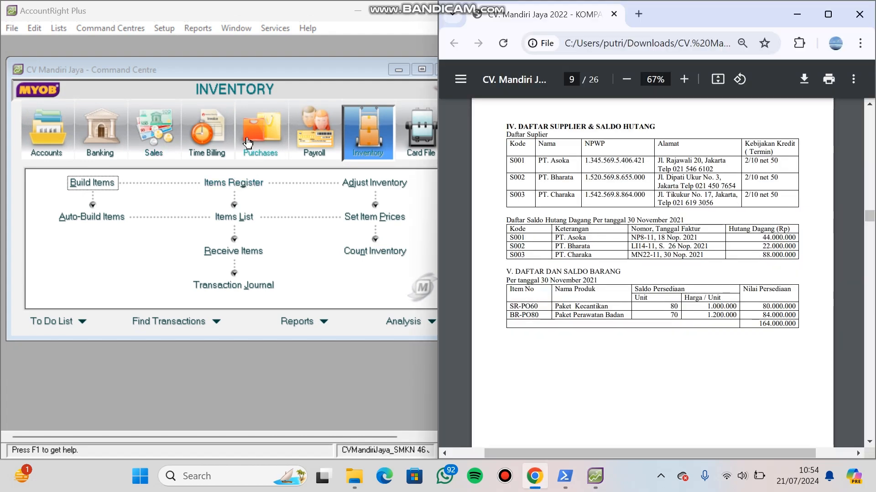
click(240, 217)
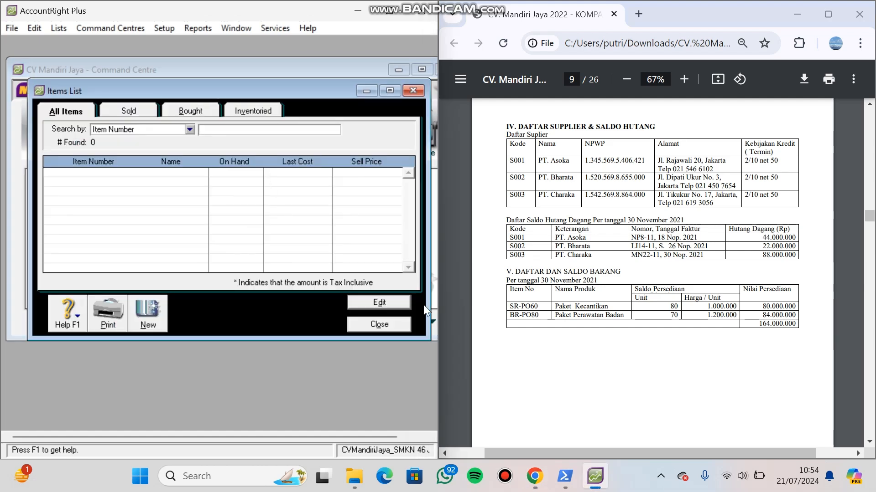
- Create a new inventory item with number SR-PO60 and name Paket Kecantikan
click(159, 311)
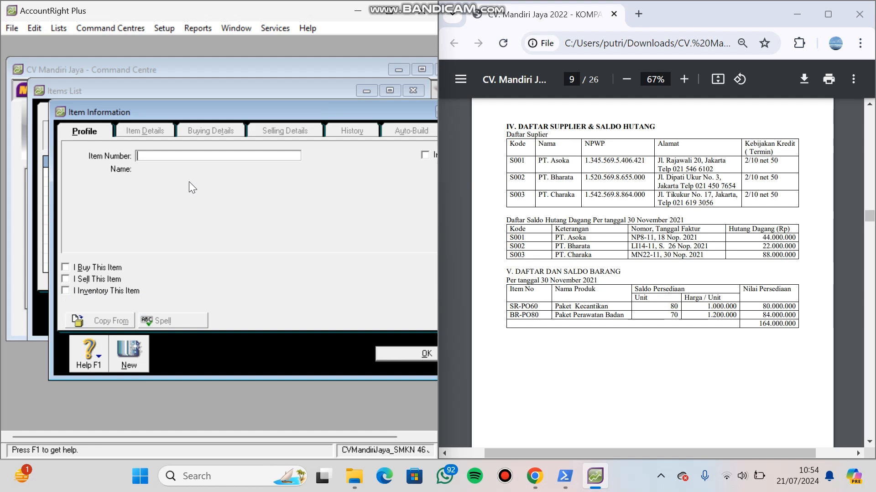
text(SR-PO60)
key(Tab)
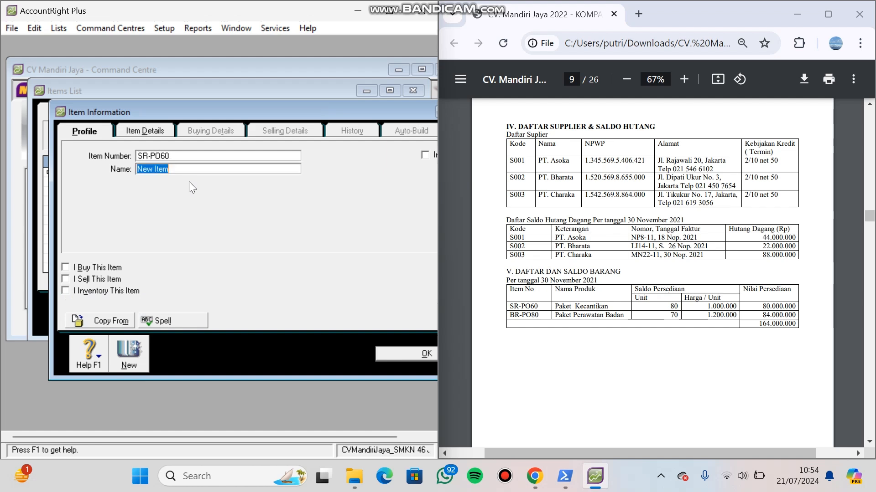
text(Paket)
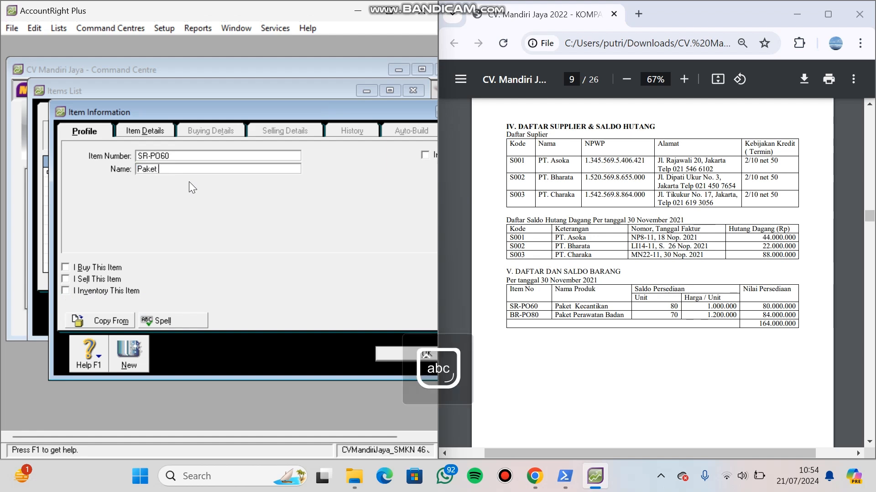
key(Caps_Lock)
text(K)
key(Caps_Lock)
text(ecantikan)
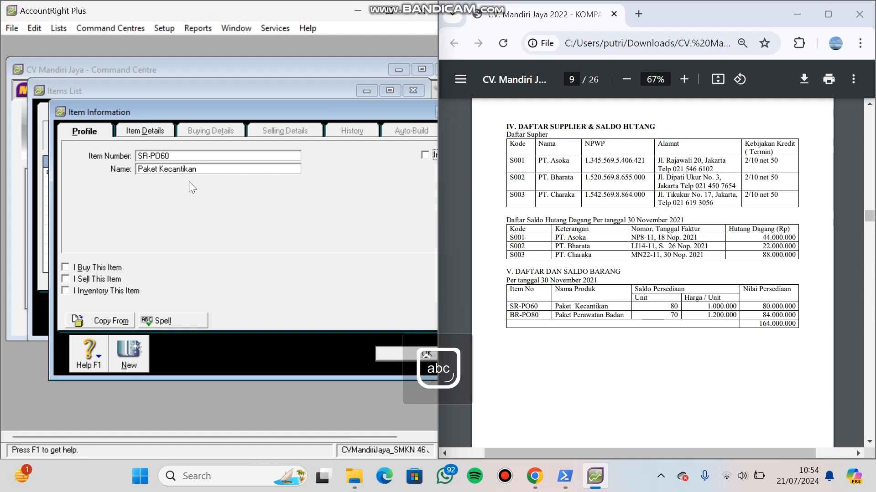
- Mark SR-PO60 as bought, sold and inventoried, using accounts 5-1100 Cost Of Goods Sold, 4-1100 Sales Of Merchandise and 1-1310 Merchandise Inventory
click(64, 267)
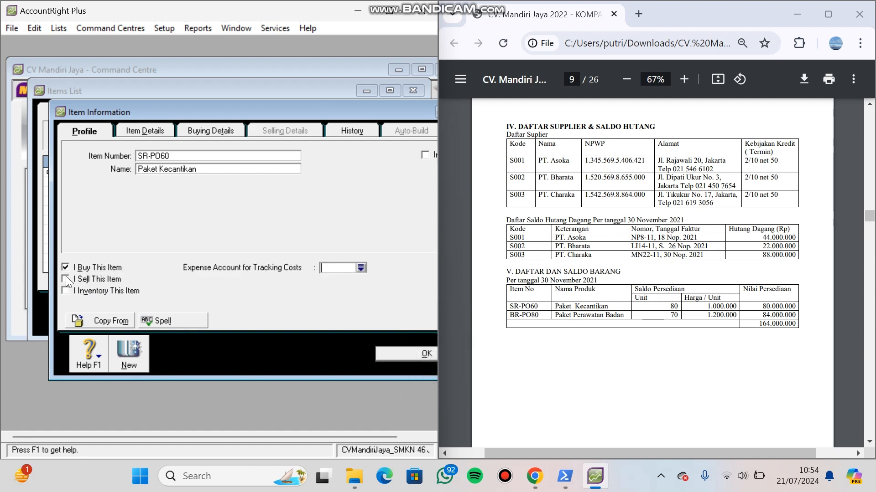
click(65, 276)
click(64, 290)
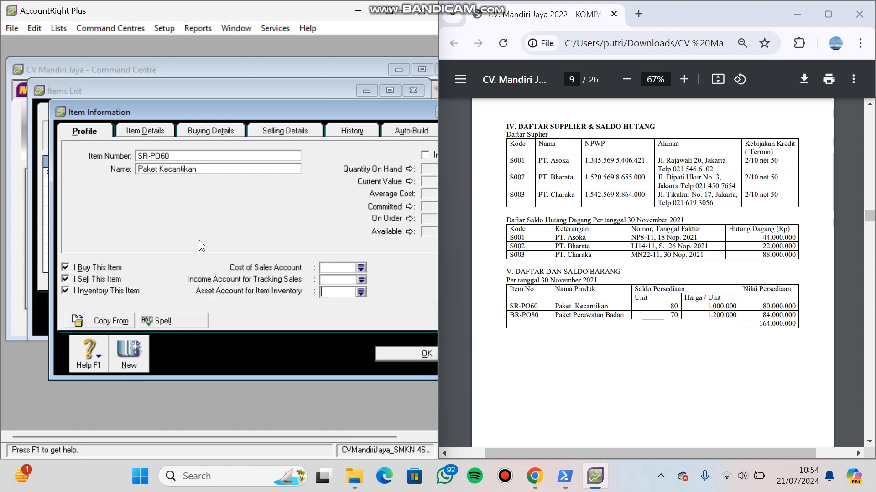
click(362, 268)
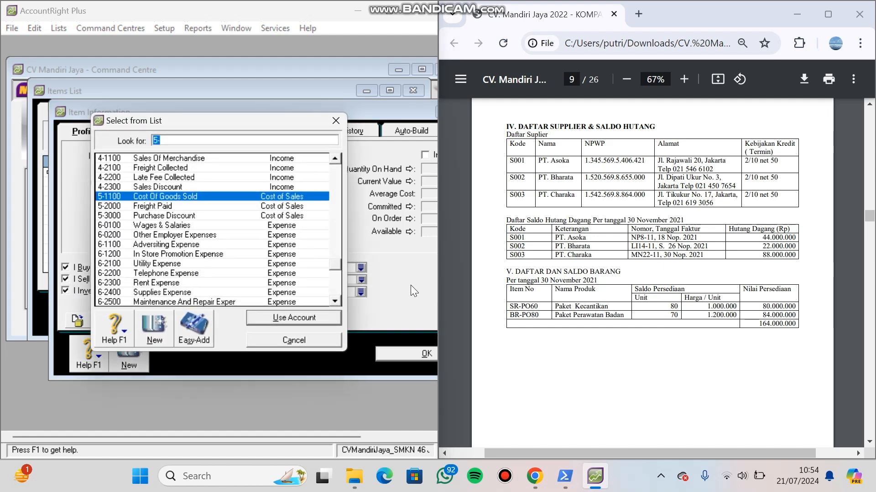
click(290, 319)
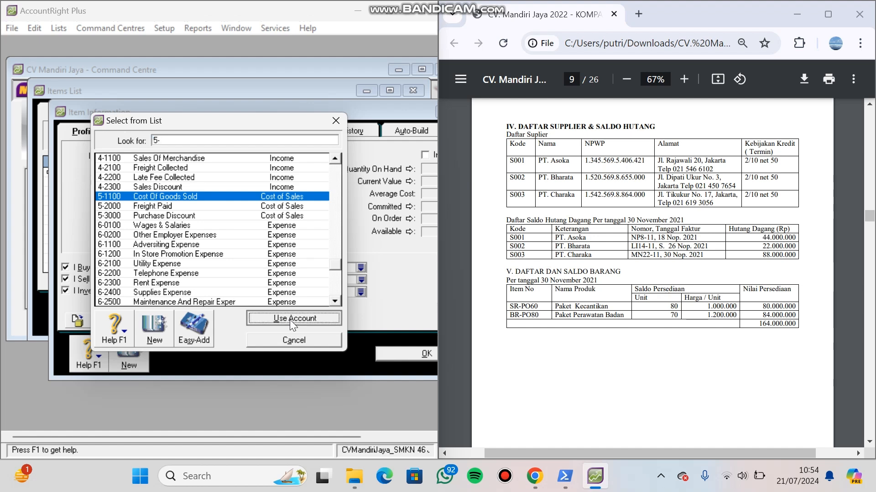
click(361, 280)
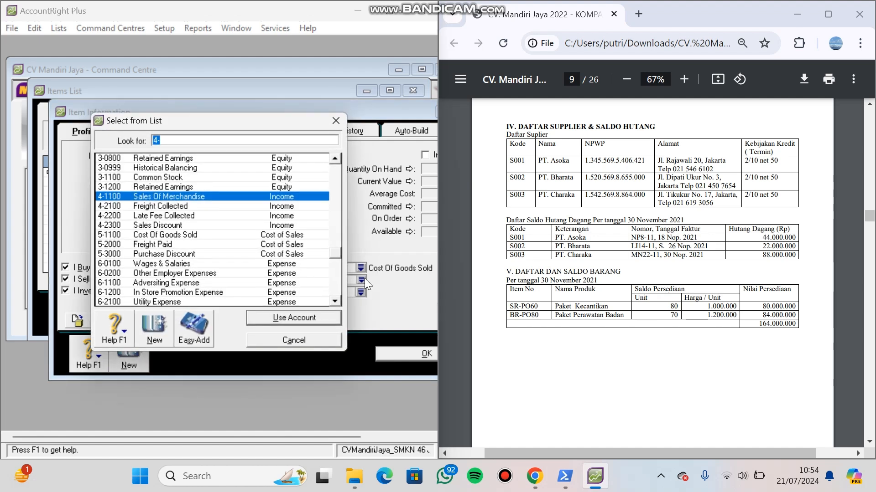
key(Return)
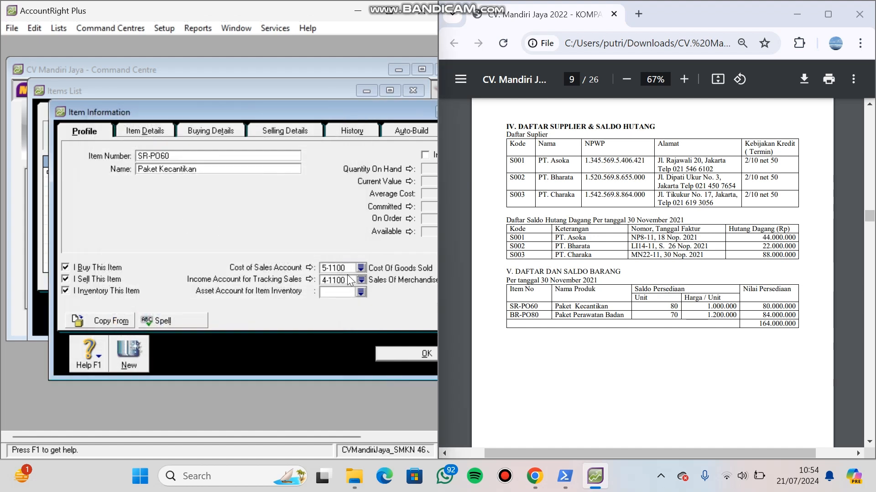
click(361, 291)
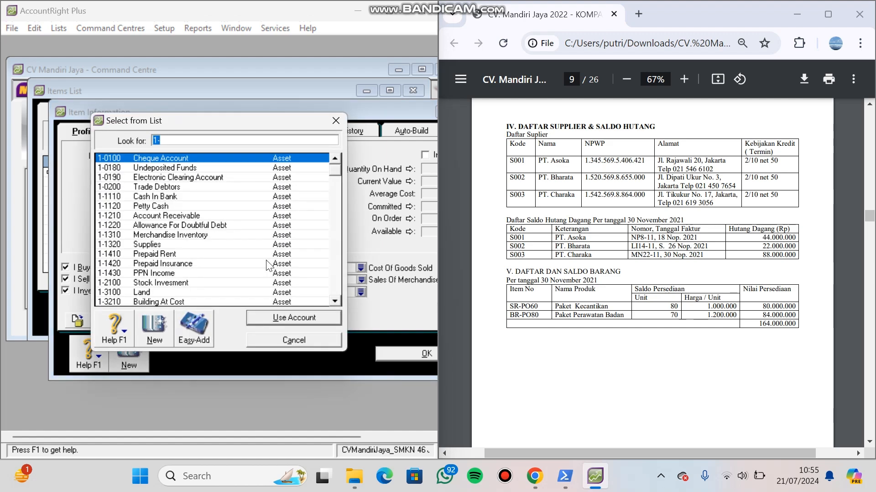
click(180, 234)
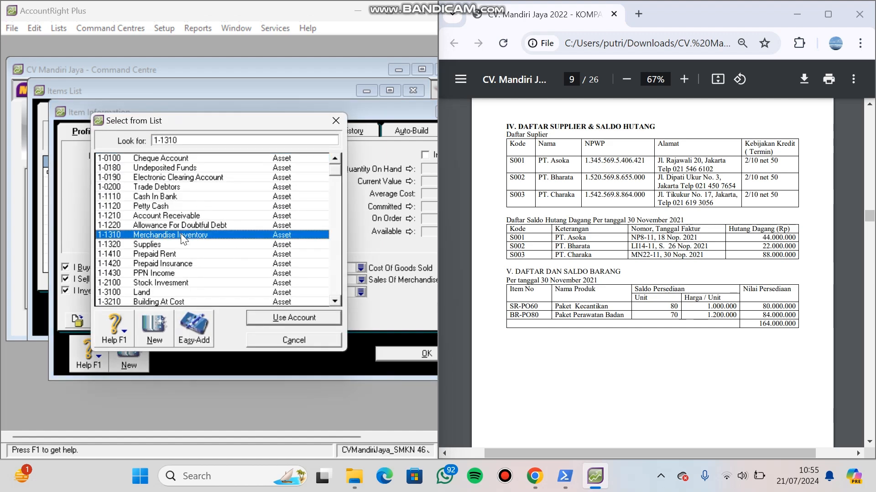
key(Return)
- Set the tax code when bought to PPN in the buying details of SR-PO60
click(141, 130)
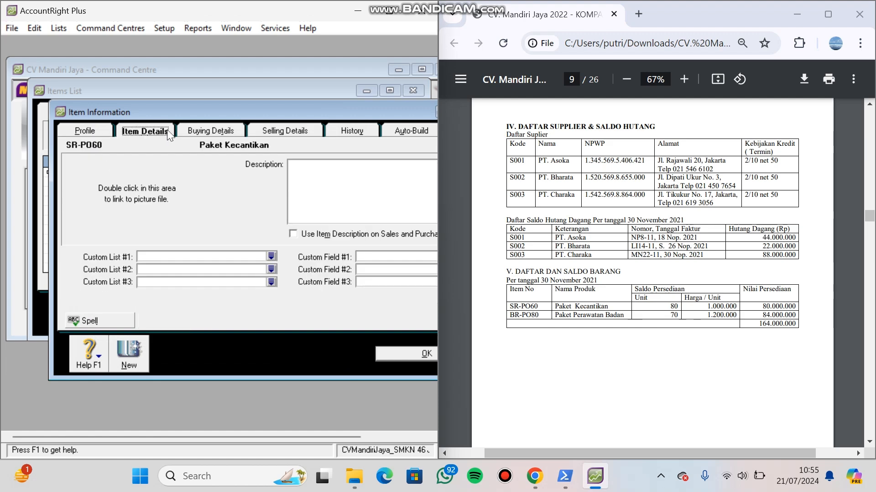
click(185, 130)
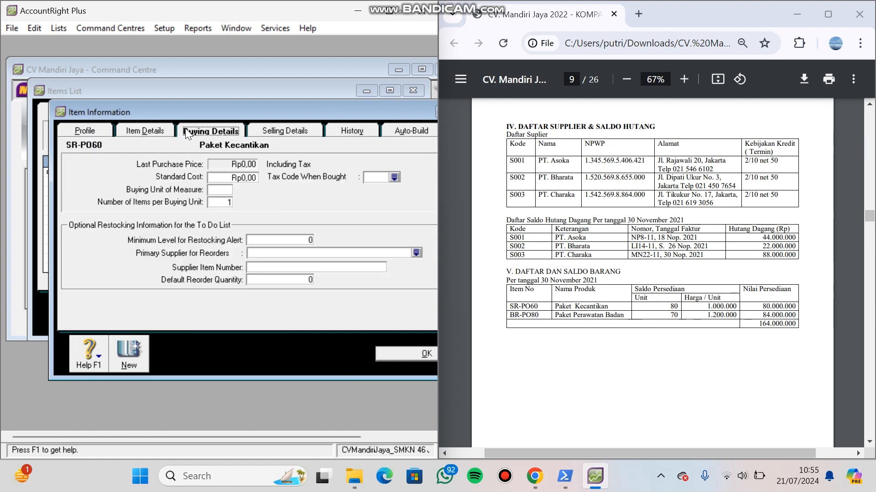
click(395, 177)
text(PPN)
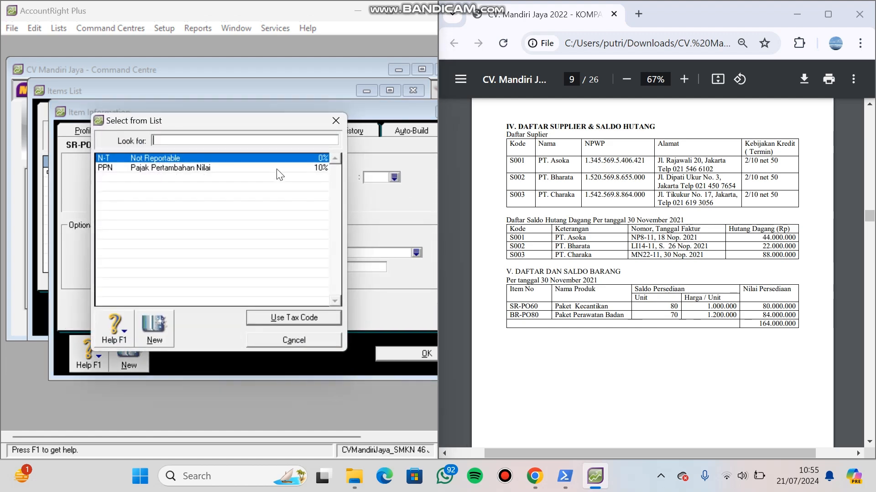
key(Return)
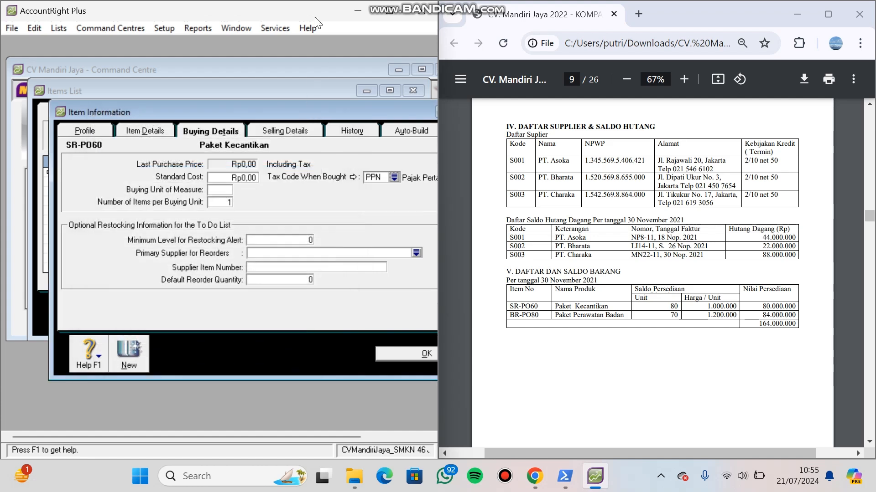
- Set the tax code when sold to PPN for SR-PO60 and save the item, skipping the spelling check
click(301, 131)
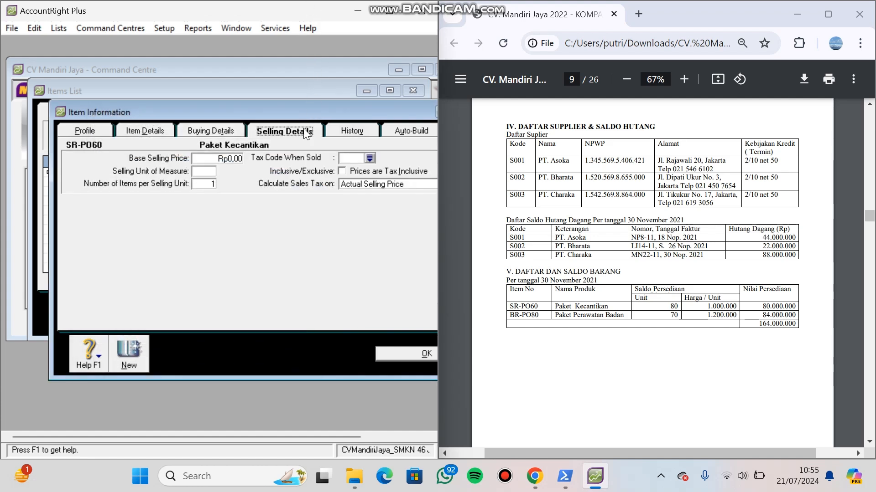
click(370, 158)
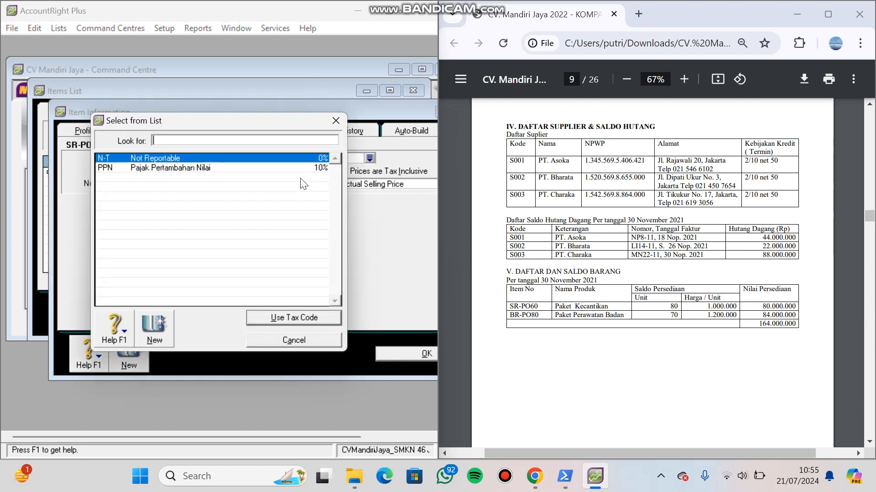
double_click(283, 167)
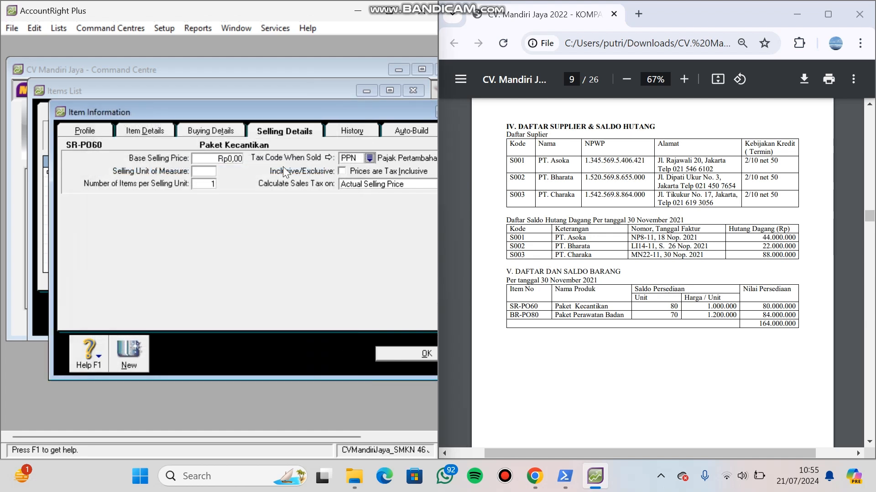
click(400, 356)
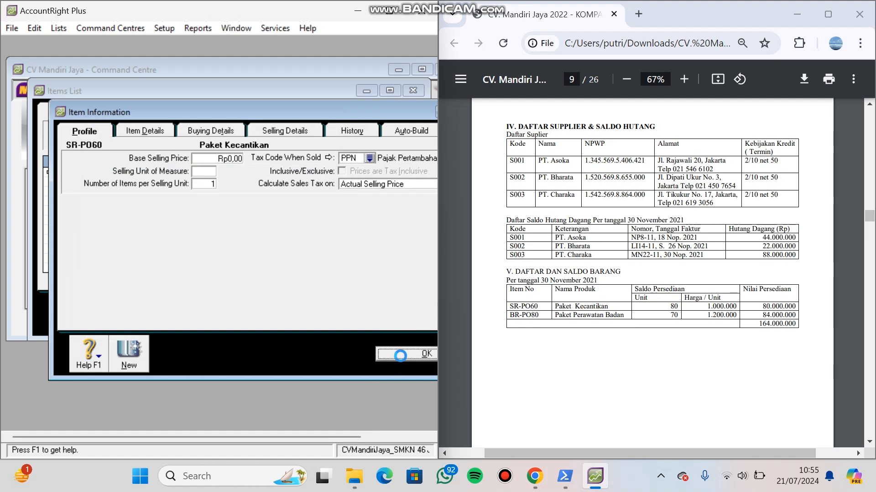
click(529, 338)
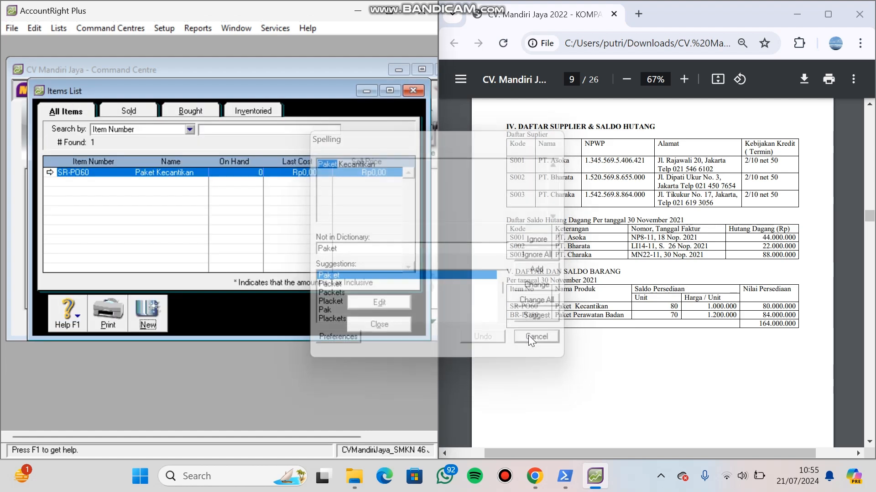
- Create a second inventory item with number BR-PO80 and name Paket Perawatan Badan
click(160, 303)
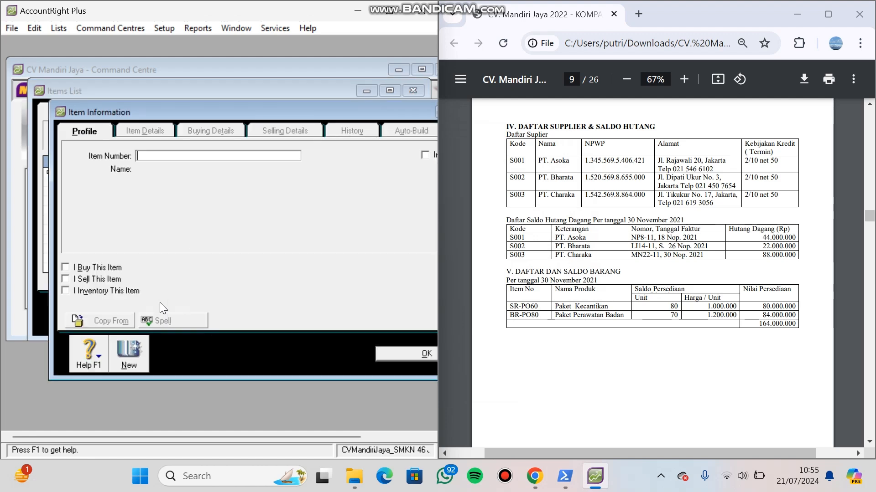
key(Caps_Lock)
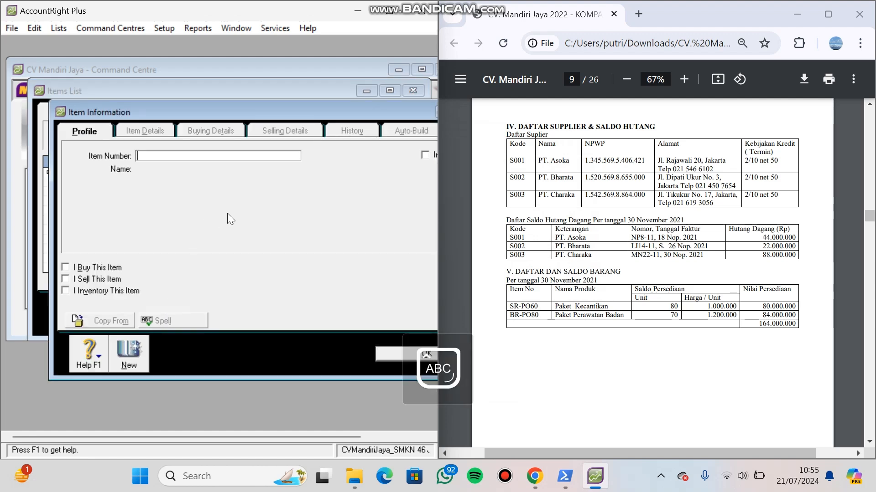
text(BR-)
text(P08)
text(0)
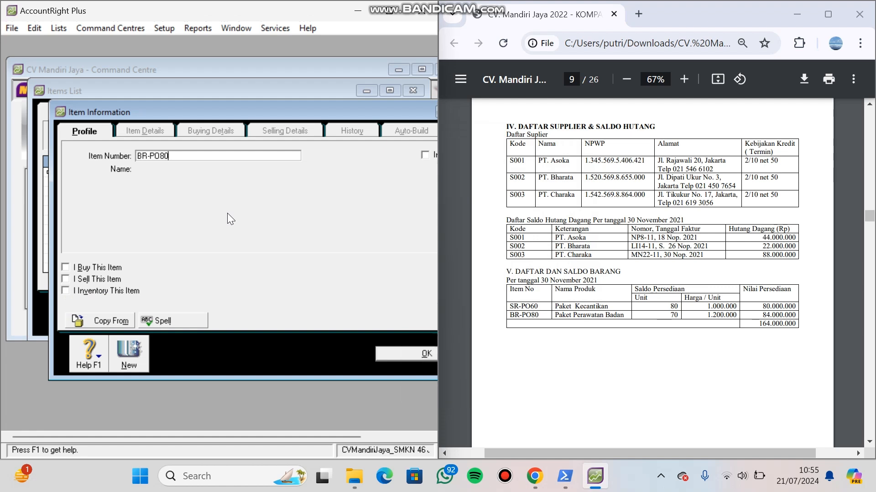
key(Tab)
text(P)
key(Caps_Lock)
text(al)
key(BackSpace)
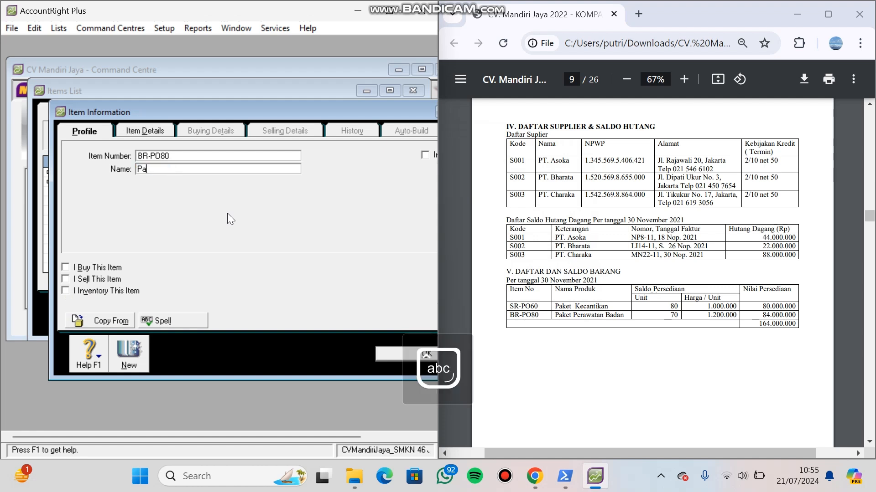
text(ket)
key(Caps_Lock)
text(P)
key(Caps_Lock)
text(erawatan)
key(Caps_Lock)
text(B)
key(Caps_Lock)
text(adan)
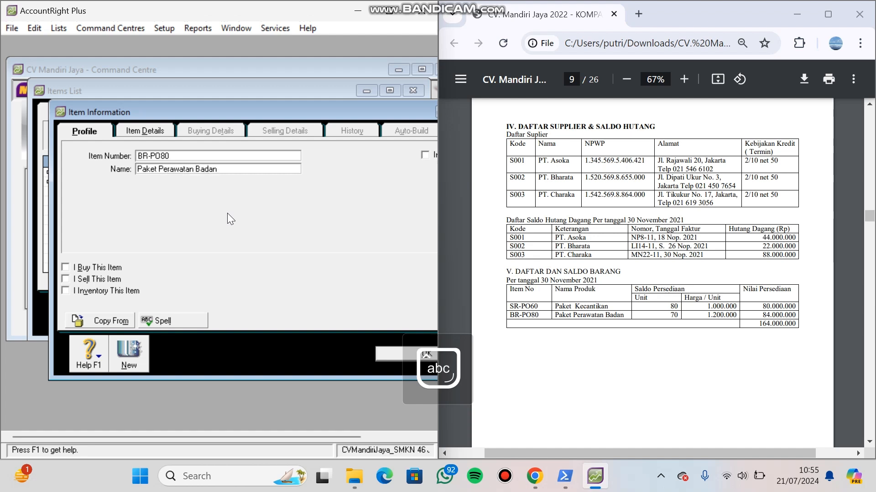
key(Tab)
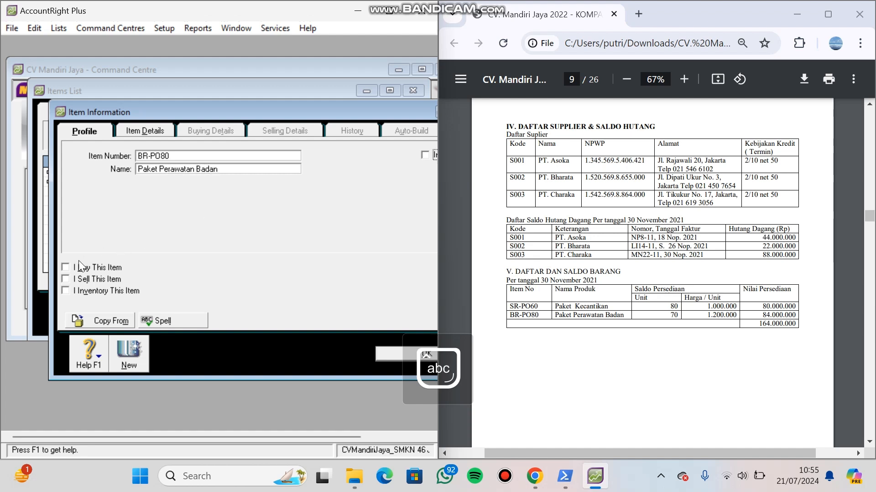
- Mark BR-PO80 as bought, sold and inventoried, using accounts 5-1100 Cost Of Goods Sold, 4-1100 Sales Of Merchandise and 1-1310 Merchandise Inventory
click(66, 267)
click(65, 279)
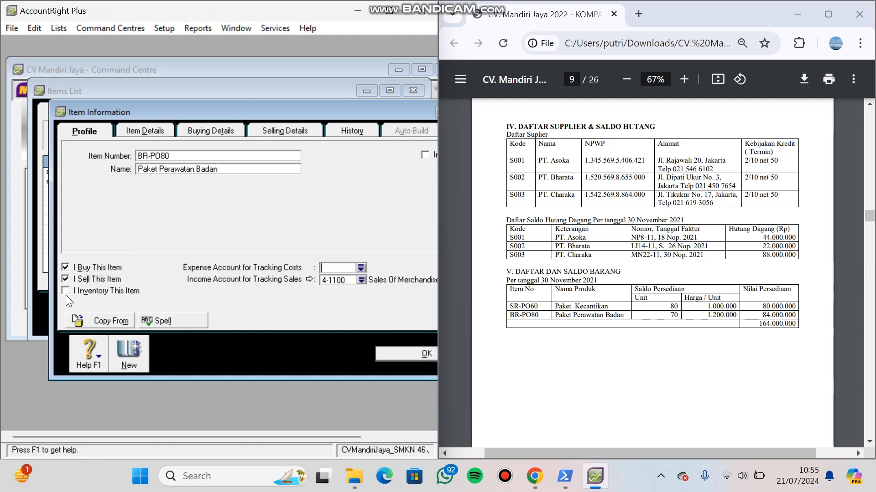
click(65, 295)
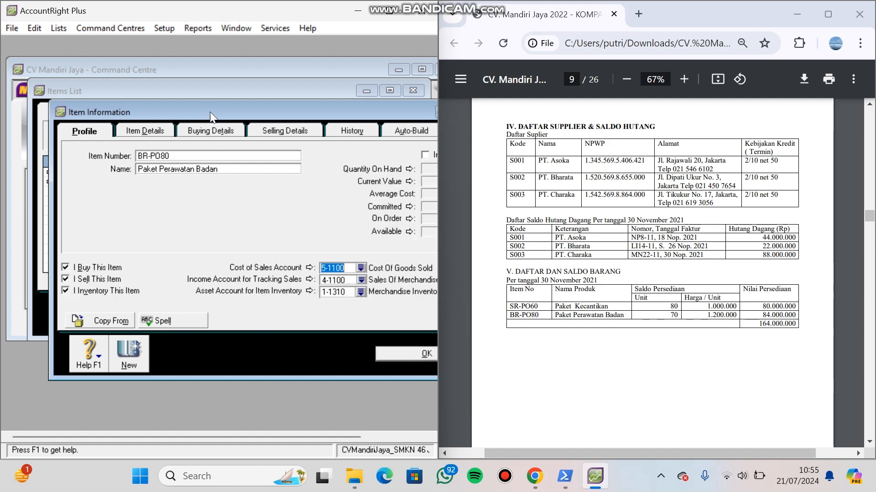
- Save BR-PO80 with tax code PPN when sold, skipping the spelling check, and close the items list
click(217, 129)
click(288, 132)
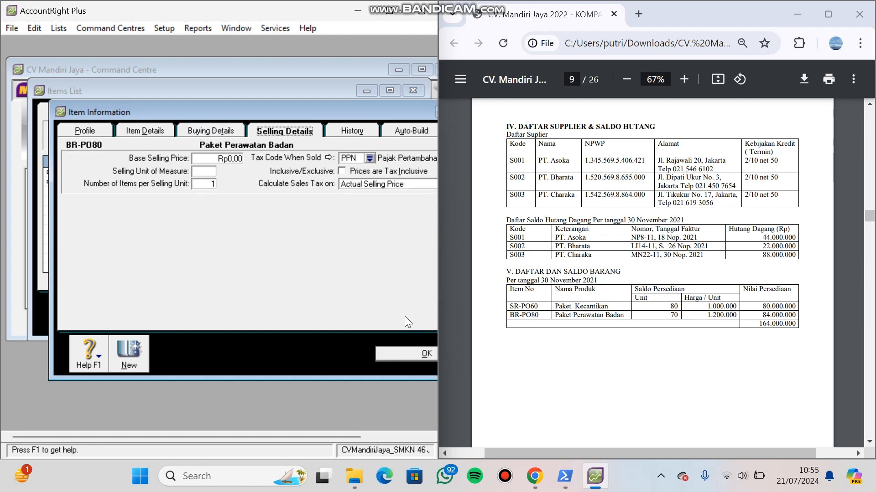
click(406, 349)
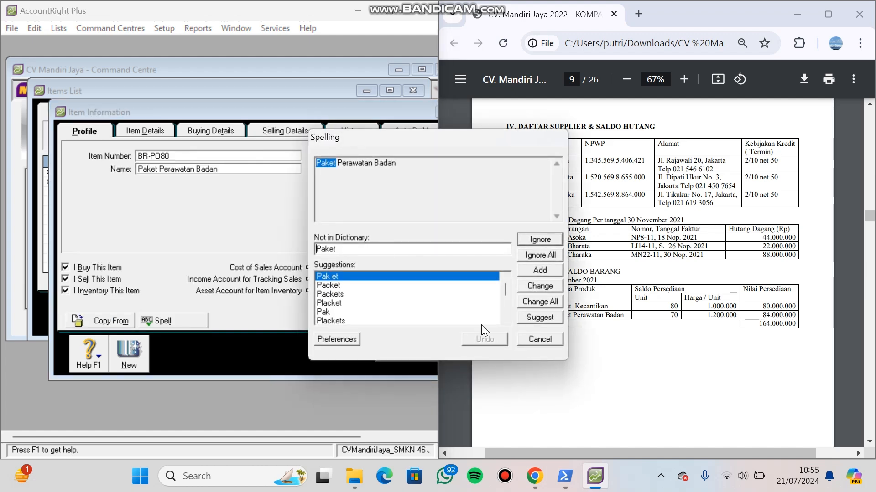
click(530, 338)
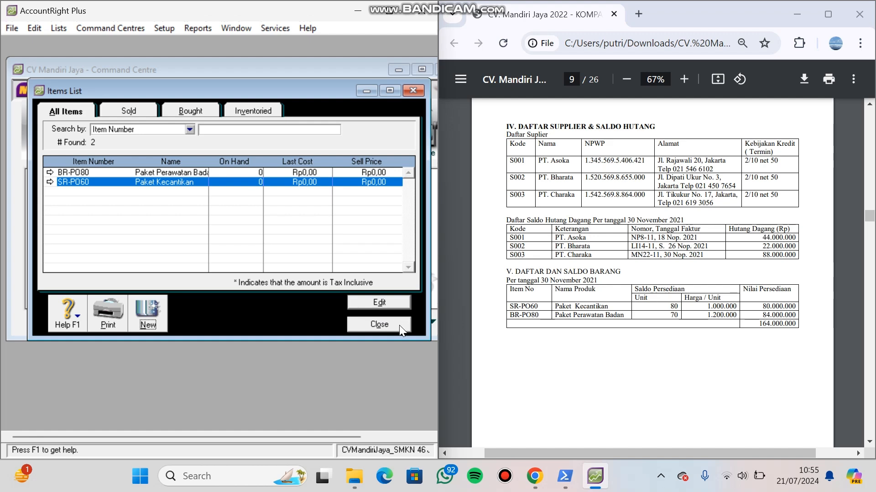
click(379, 324)
click(503, 478)
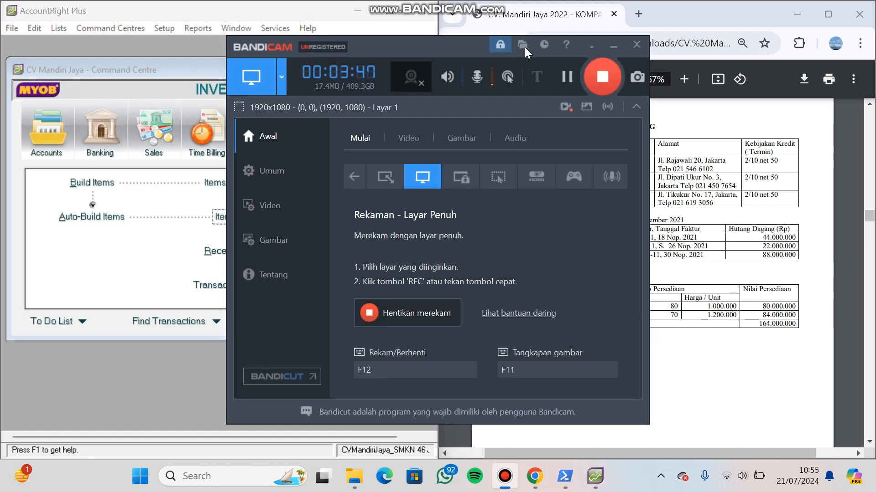
click(567, 76)
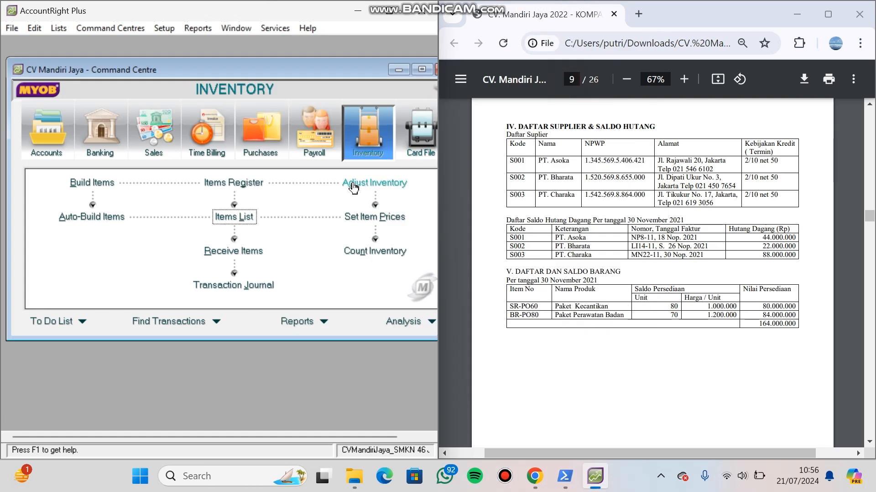
- Start an inventory adjustment dated 01/12/2021
click(354, 185)
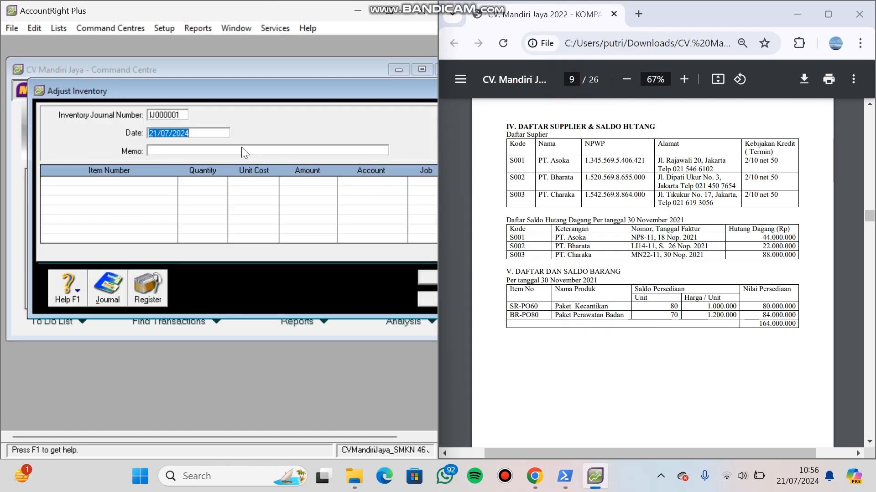
text(1/12/2021)
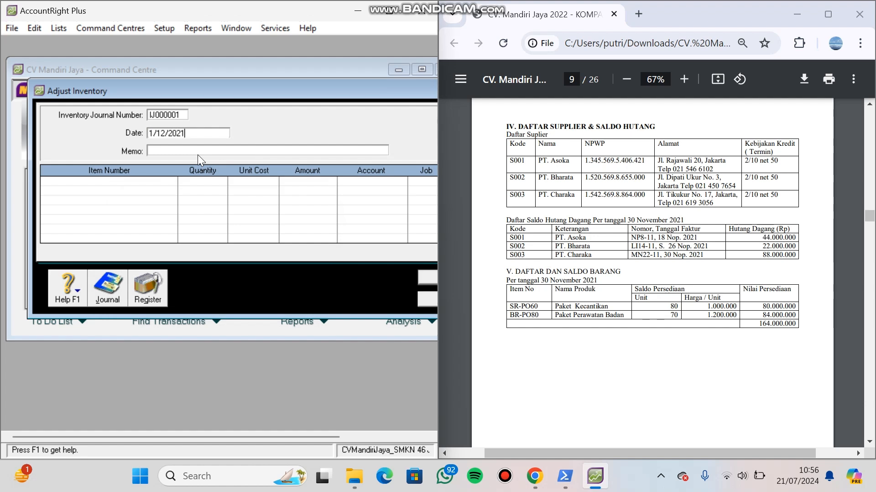
key(Tab)
- Enter Saldo Awal Persediaan Barang as the memo of the inventory adjustment
key(Caps_Lock)
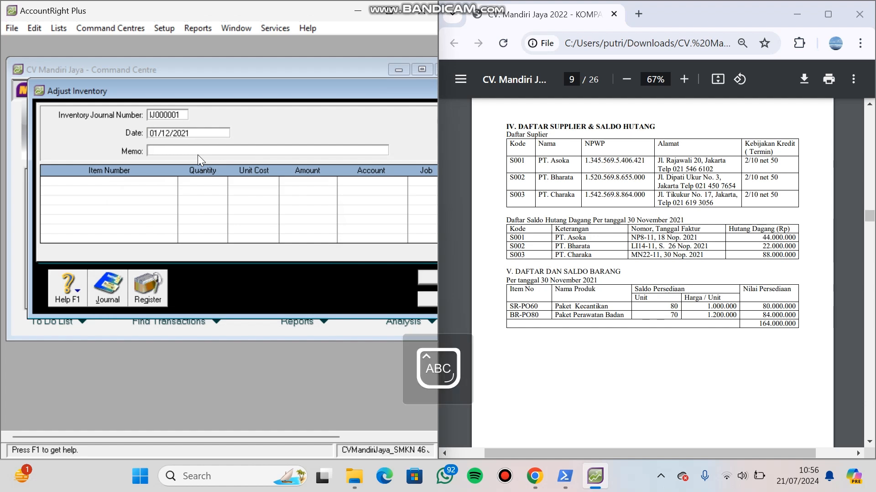
key(BackSpace)
key(BackSpace)
key(BackSpace)
key(BackSpace)
key(BackSpace)
key(BackSpace)
key(BackSpace)
key(BackSpace)
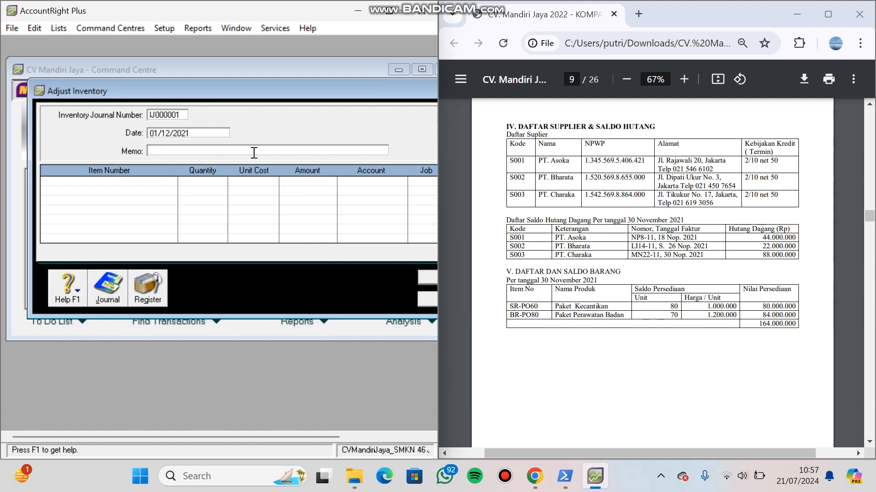
text(S)
key(Caps_Lock)
text(aldo)
key(Caps_Lock)
text(A)
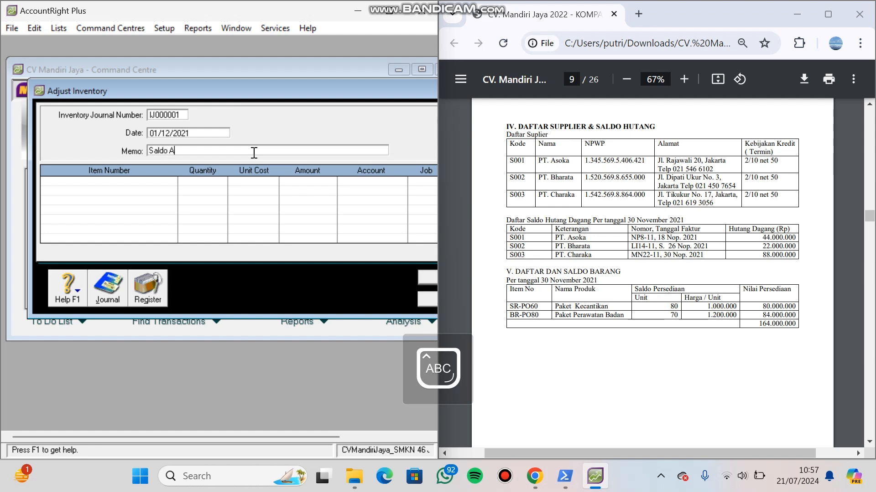
key(Caps_Lock)
text(wal)
key(Caps_Lock)
text(P)
key(Caps_Lock)
text(ersediaan)
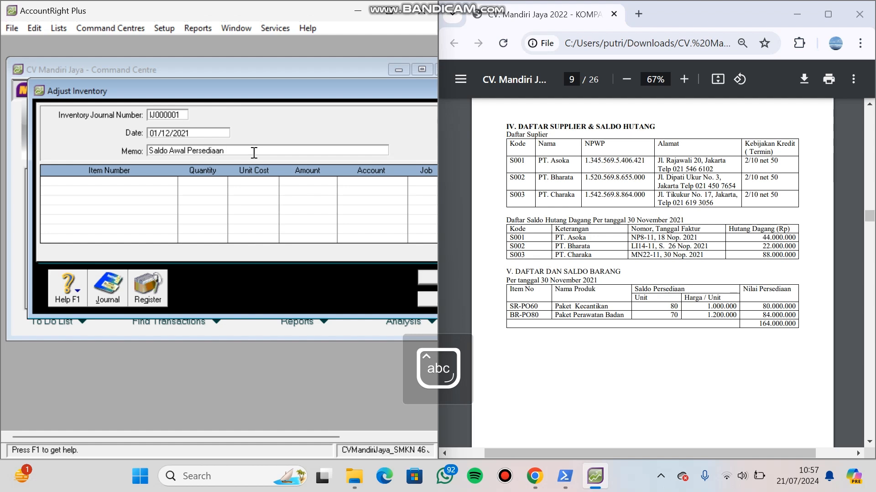
key(Caps_Lock)
text(B)
key(Caps_Lock)
text(arang)
- Add items SR-PO60 and BR-PO80 as two lines of the inventory adjustment
click(131, 182)
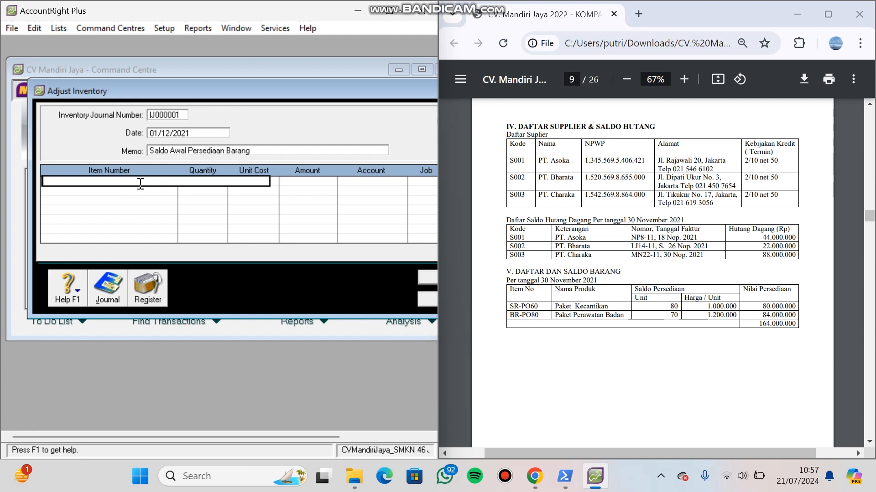
text(SR-PO60)
key(Return)
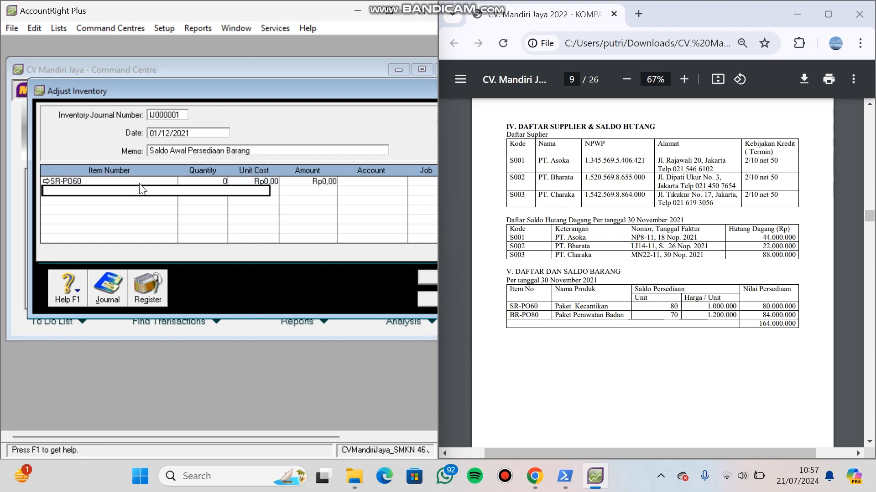
text(BR-PO80)
key(Return)
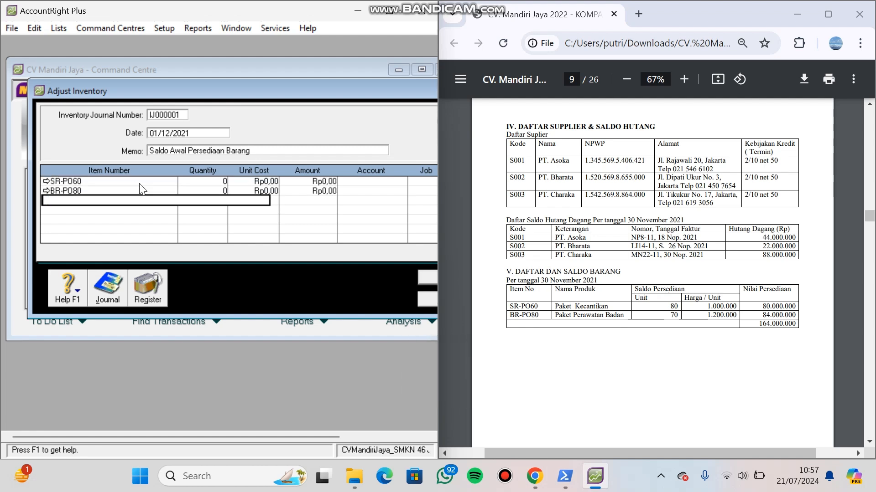
- Set the adjustment quantities to 80 for SR-PO60 and 70 for BR-PO80
click(226, 182)
key(BackSpace)
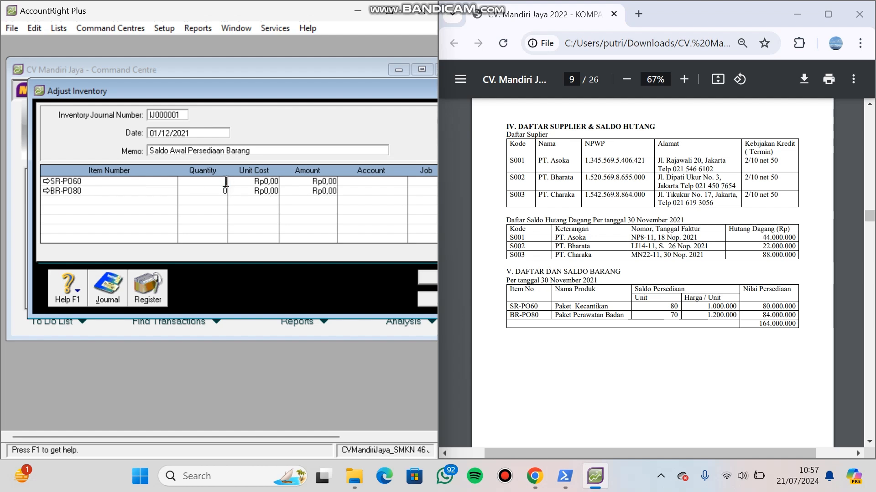
text(80)
key(BackSpace)
key(BackSpace)
click(224, 190)
text(7)
key(minus)
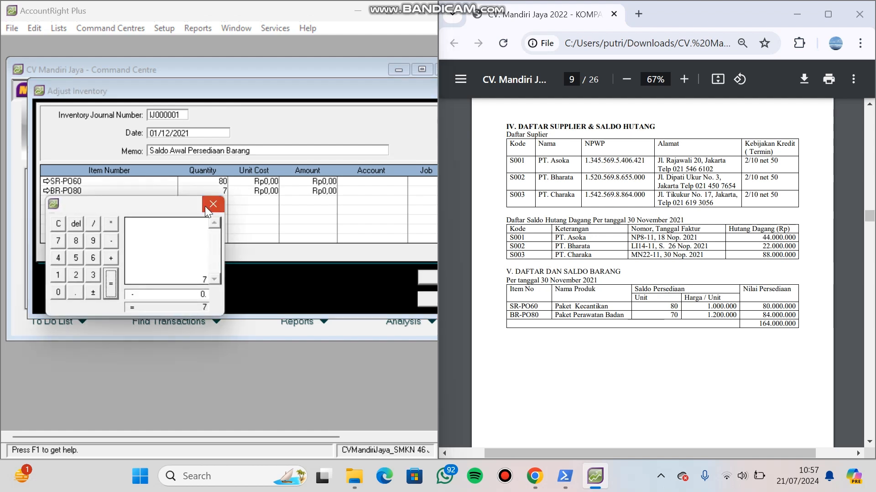
click(212, 204)
text(0)
- Set the unit costs to Rp1.000.000 for SR-PO60 and Rp1.200.000 for BR-PO80
click(257, 180)
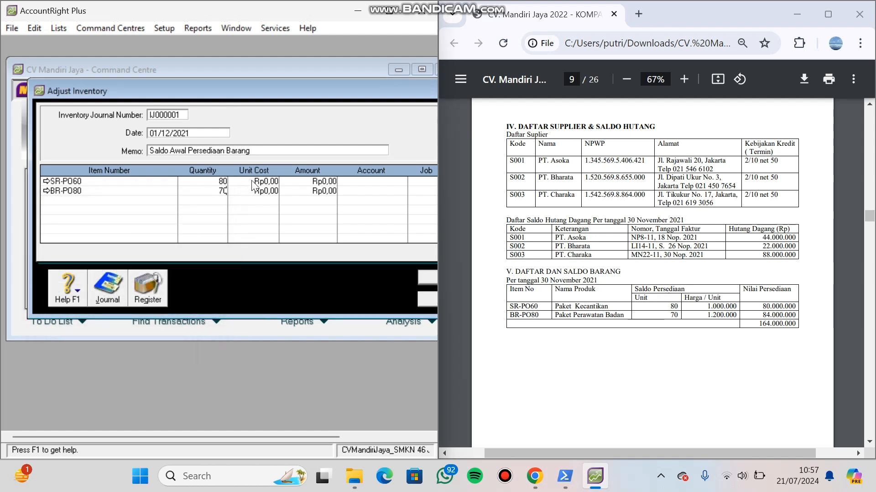
text(1000000)
key(Tab)
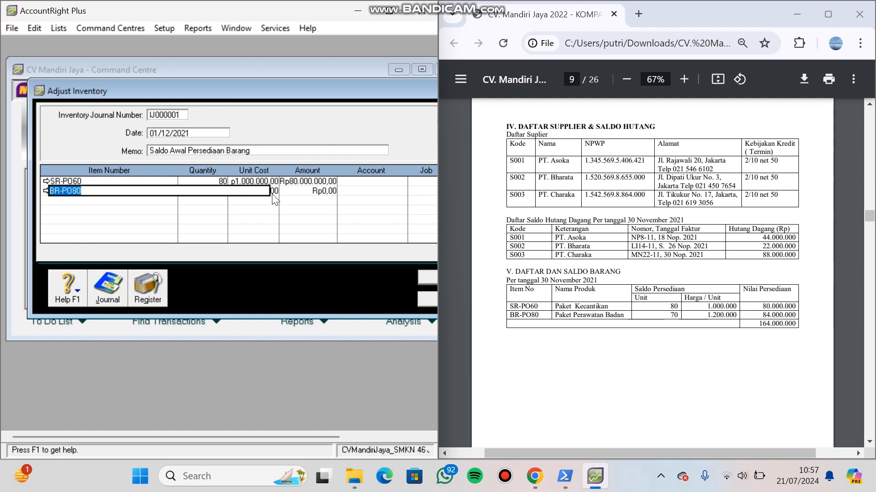
click(274, 192)
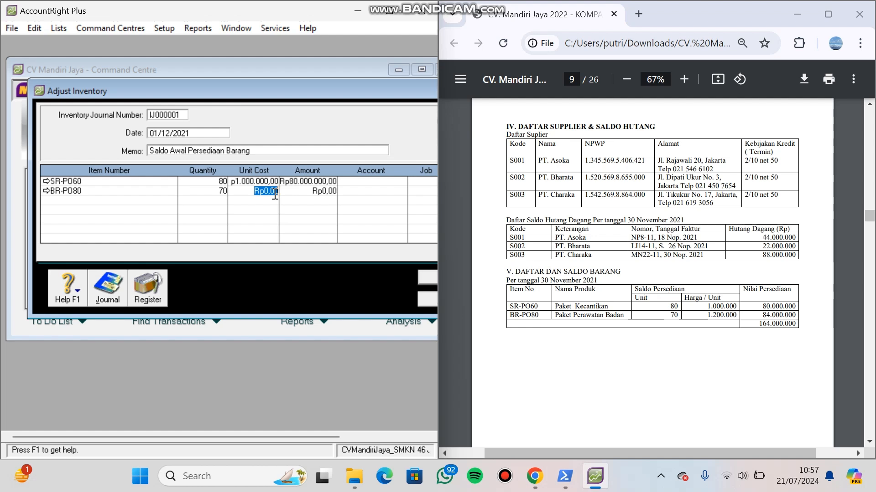
text(1.2)
text(0)
text(0.000)
key(Tab)
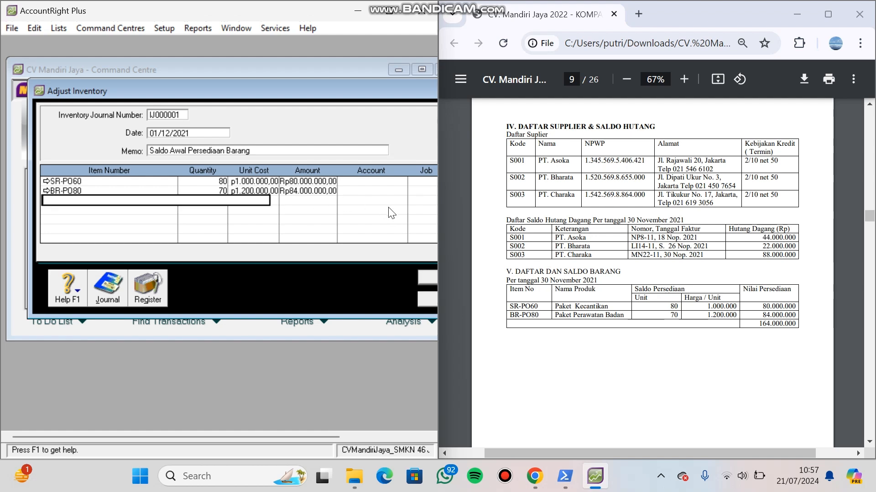
- Assign account 1-1310 Merchandise Inventory to the SR-PO60 adjustment line
click(407, 182)
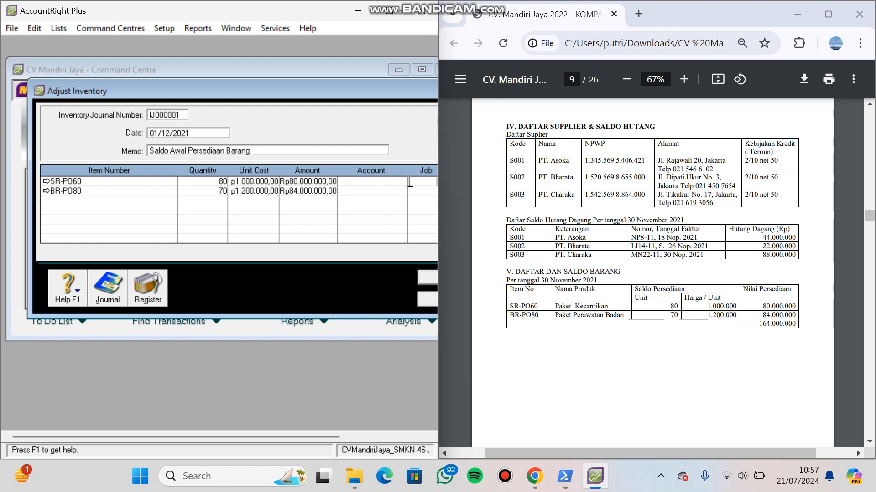
click(401, 182)
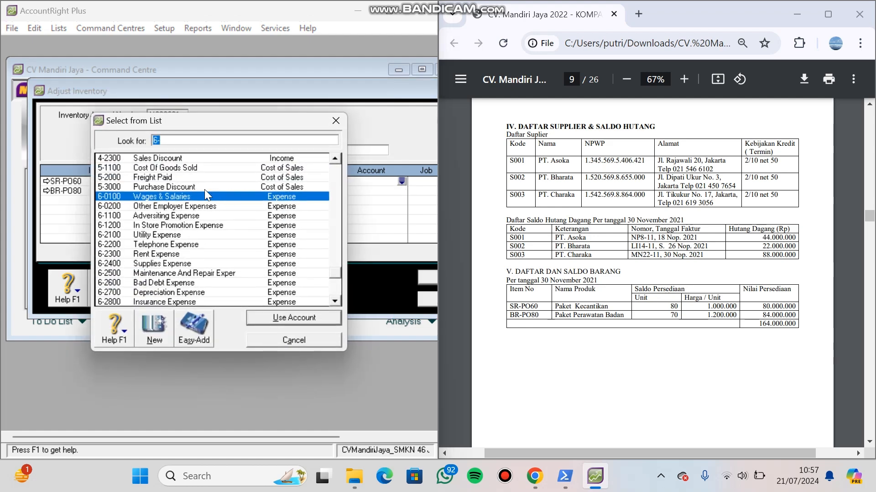
click(332, 178)
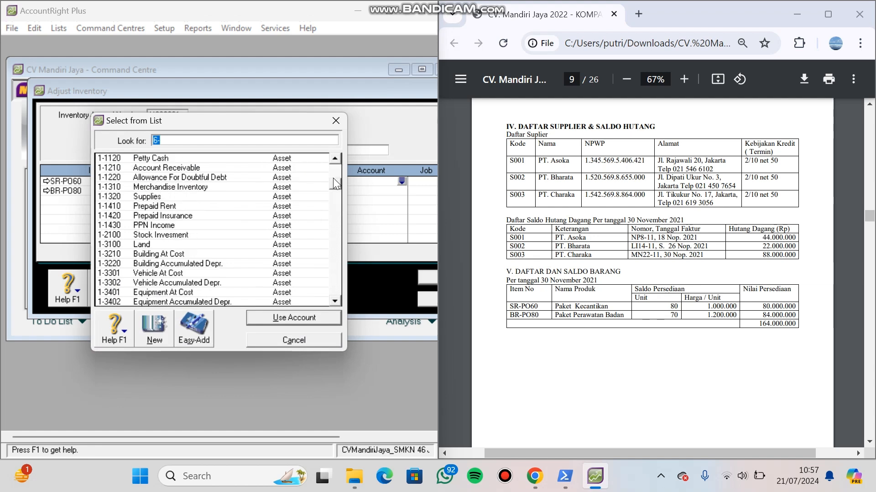
double_click(216, 187)
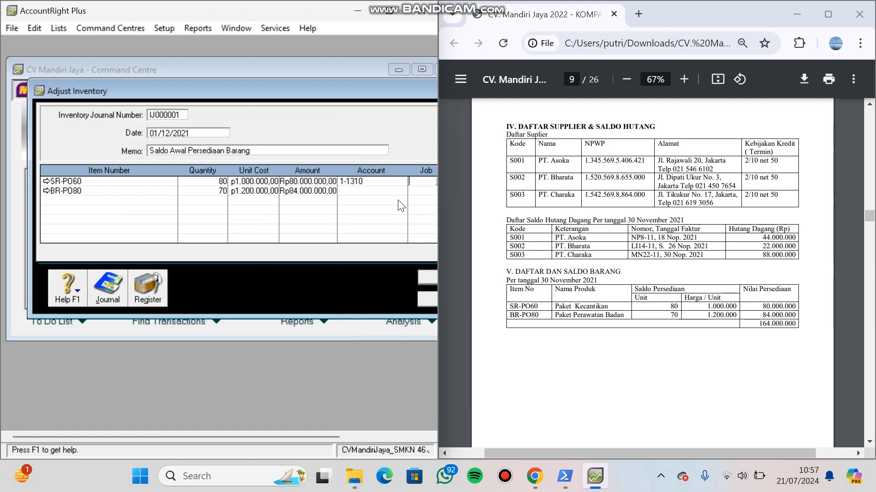
- Assign account 1-1310 Merchandise Inventory to the BR-PO80 line, and record and close the inventory adjustment
click(394, 193)
click(402, 191)
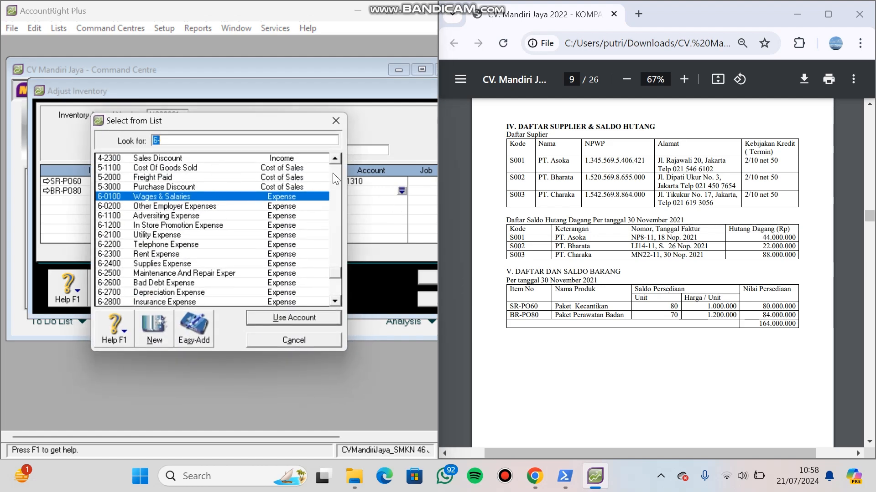
scroll(332, 173, up, 15)
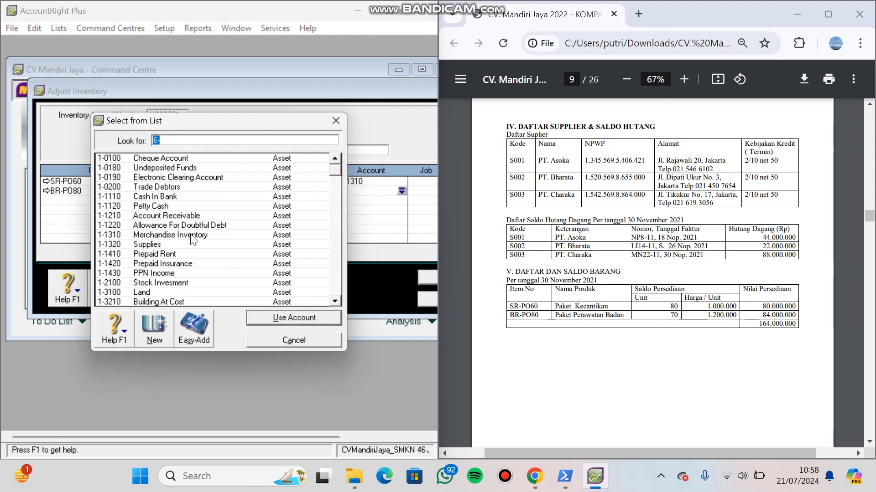
double_click(191, 235)
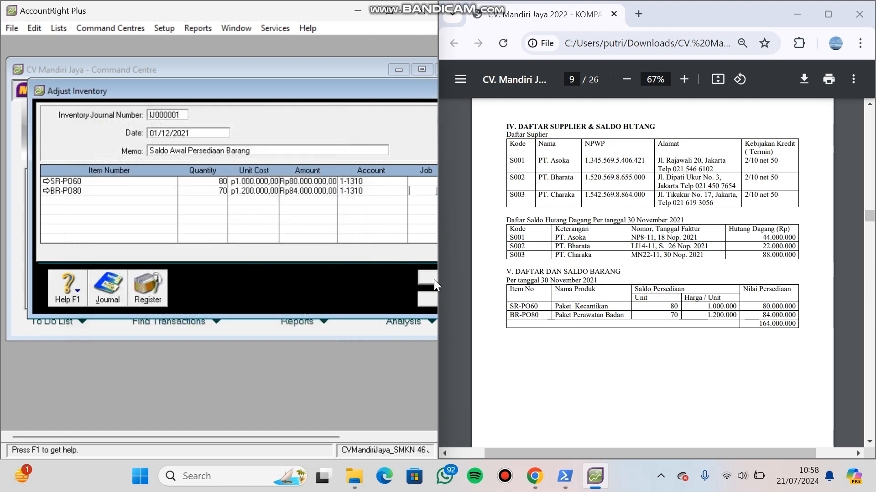
click(431, 278)
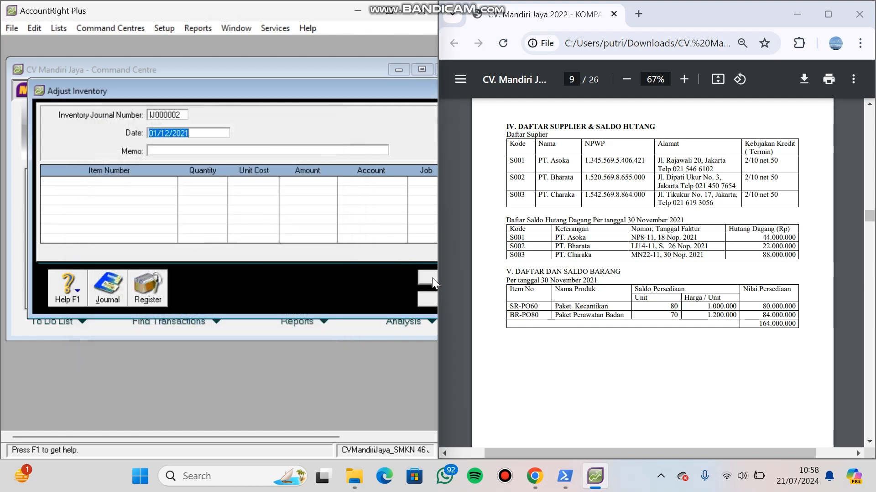
click(425, 300)
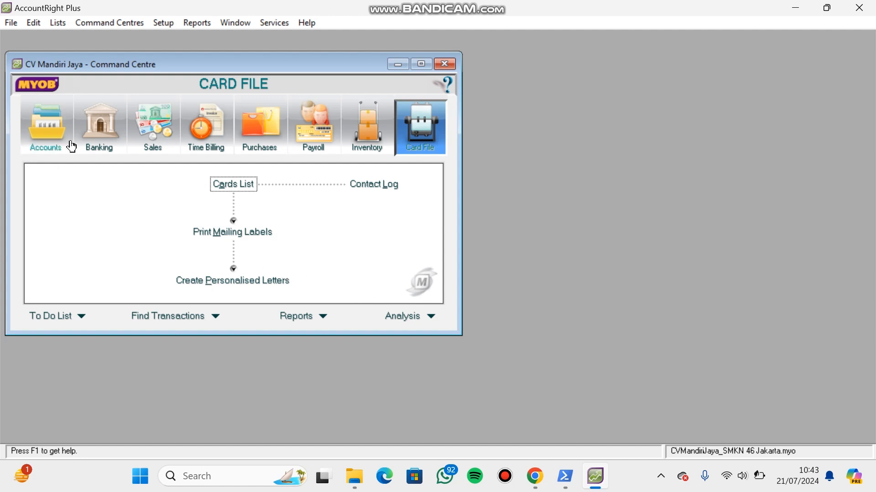
- Run the Transaction Review in the Company Data Auditor for 01/01/2021 to 21/07/2024
click(30, 122)
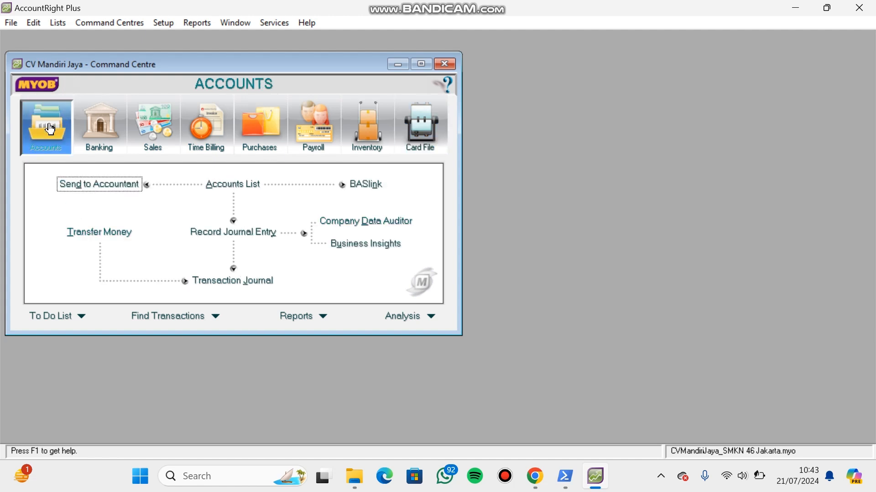
click(404, 225)
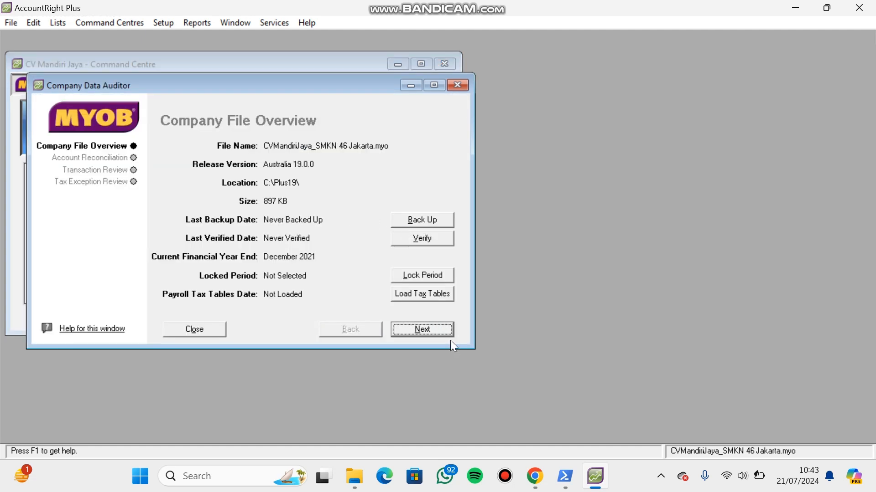
click(442, 330)
click(441, 329)
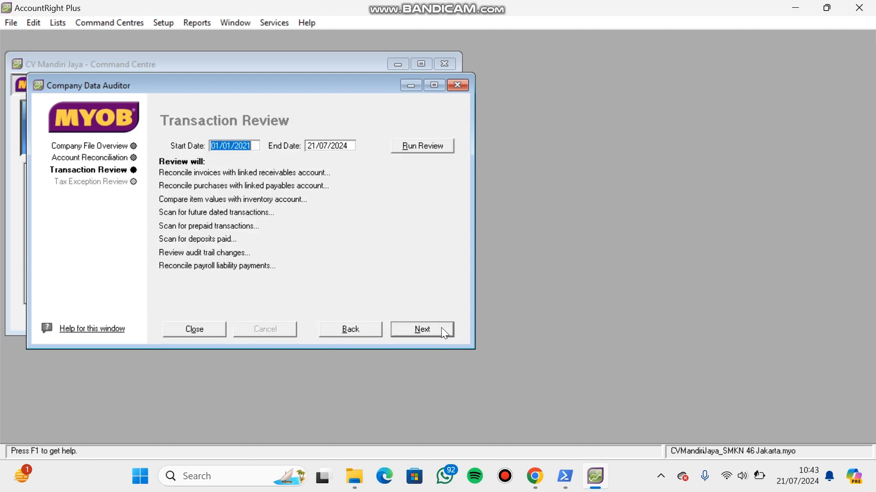
click(424, 145)
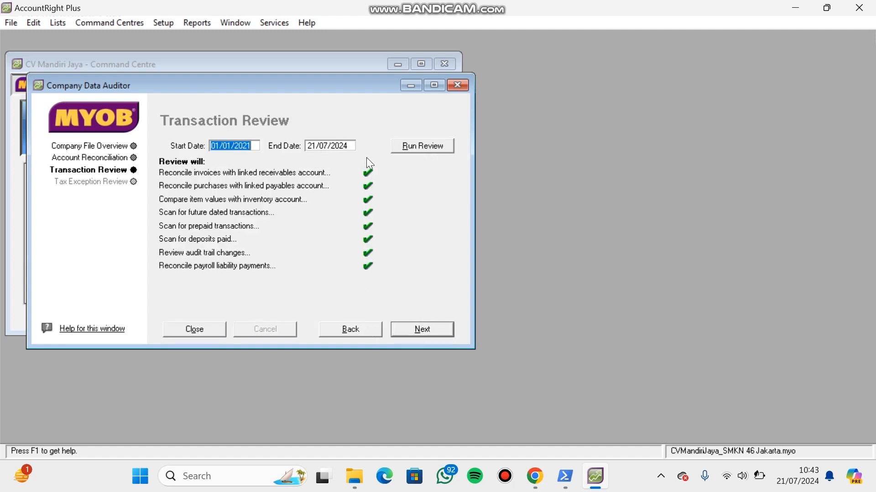
- Run the Tax Exception Review for 01/01/2021 to 21/07/2024 and finish the company data audit
click(447, 325)
click(437, 146)
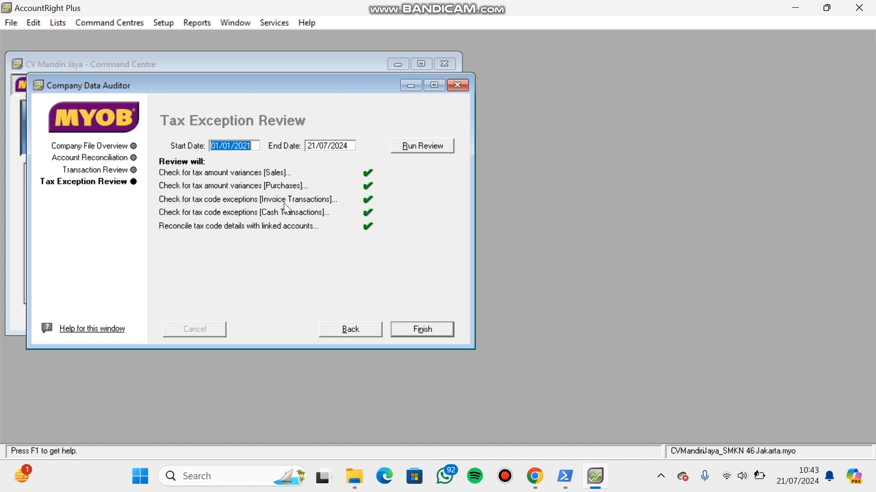
click(430, 322)
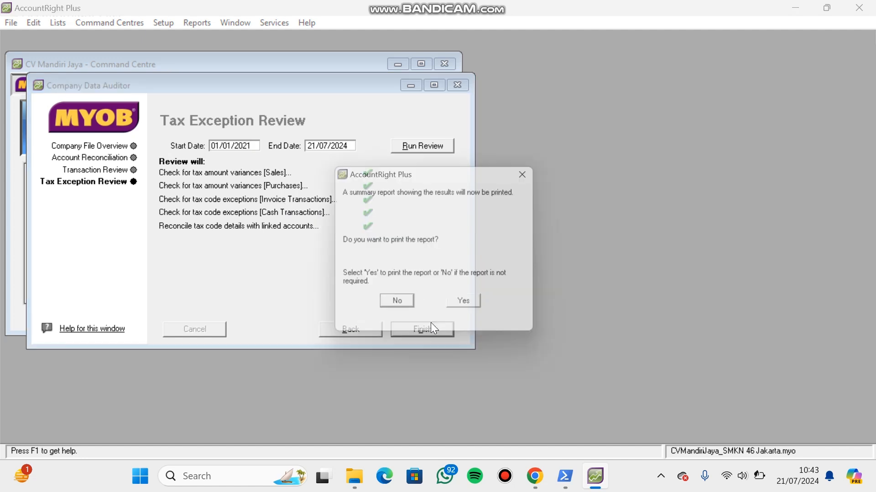